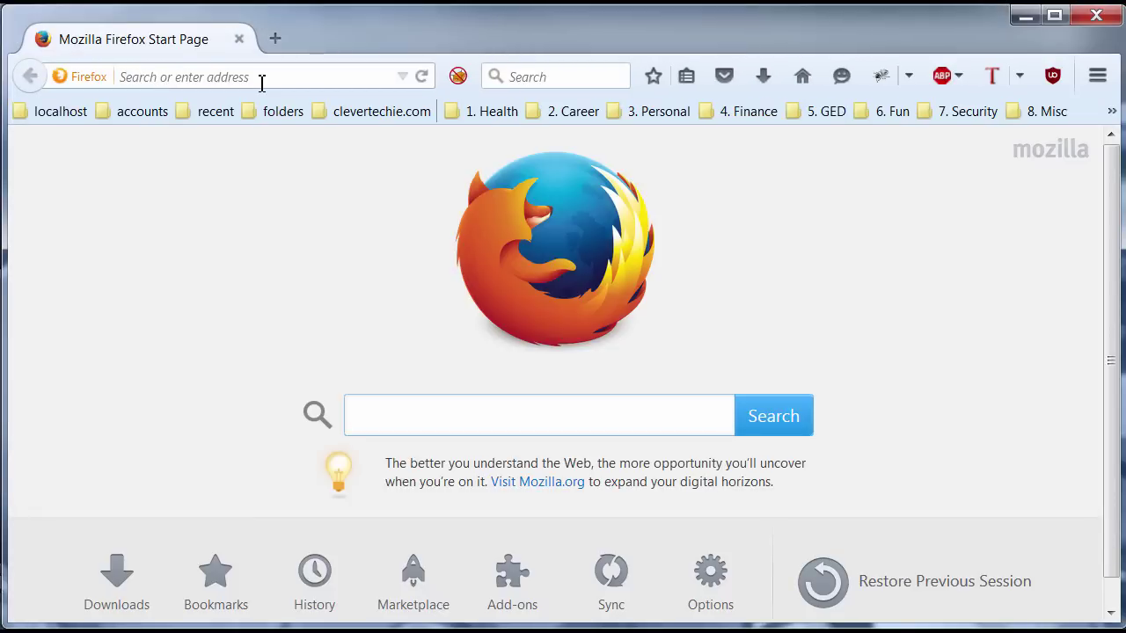
# Load windows.php.net/qa in Firefox.
pyautogui.write('ndow')
pyautogui.click(262, 83)
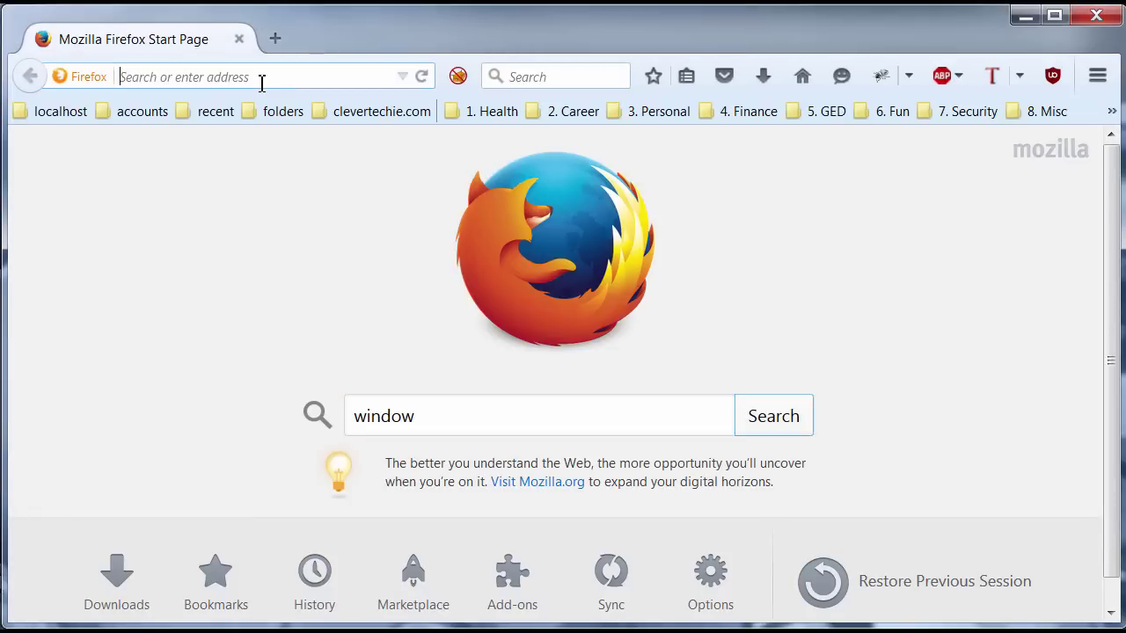
pyautogui.write('windows.php.net/')
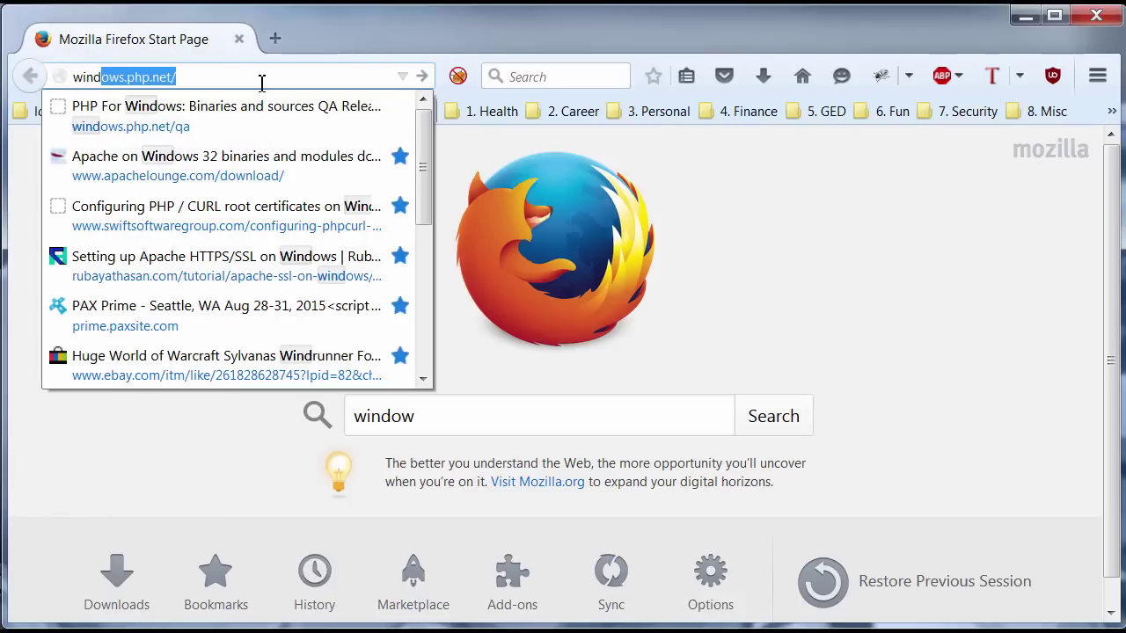
pyautogui.press('Right')
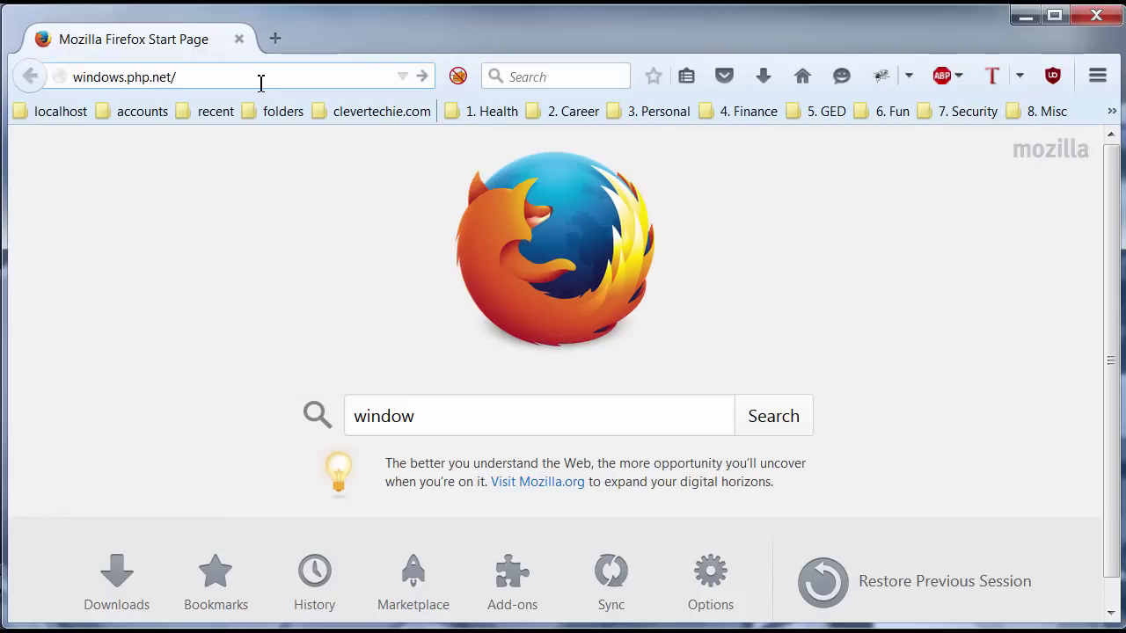
pyautogui.write('qa')
pyautogui.press('Return')
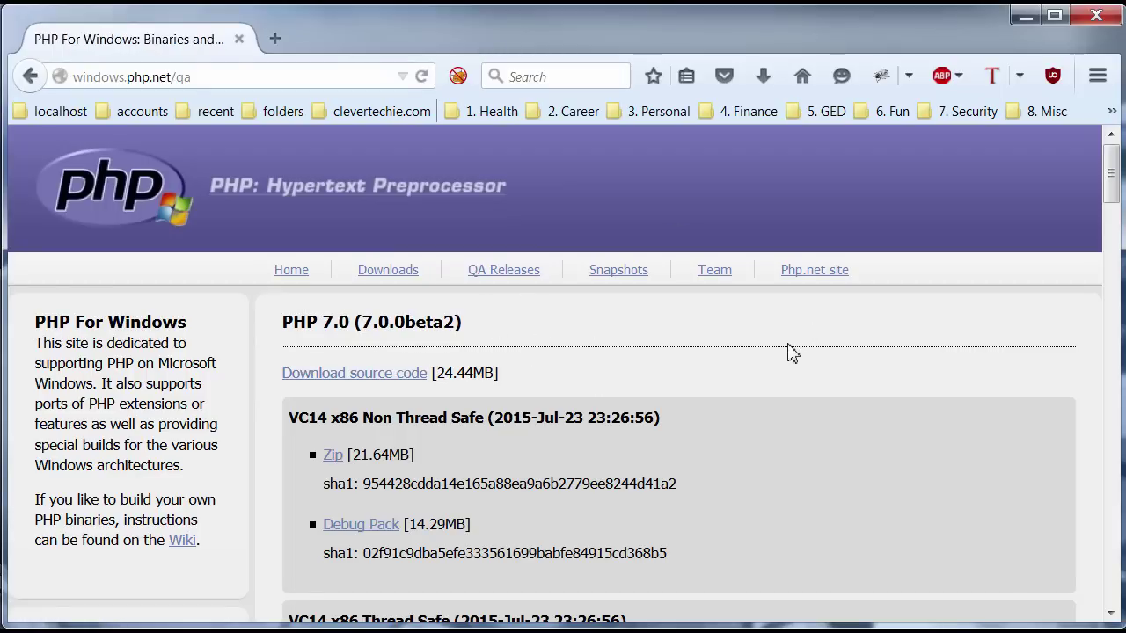
# Highlight the VC14 x64 and VC14 x86 Thread Safe build headings to compare them.
pyautogui.moveTo(1111, 177); pyautogui.dragTo(1111, 267)
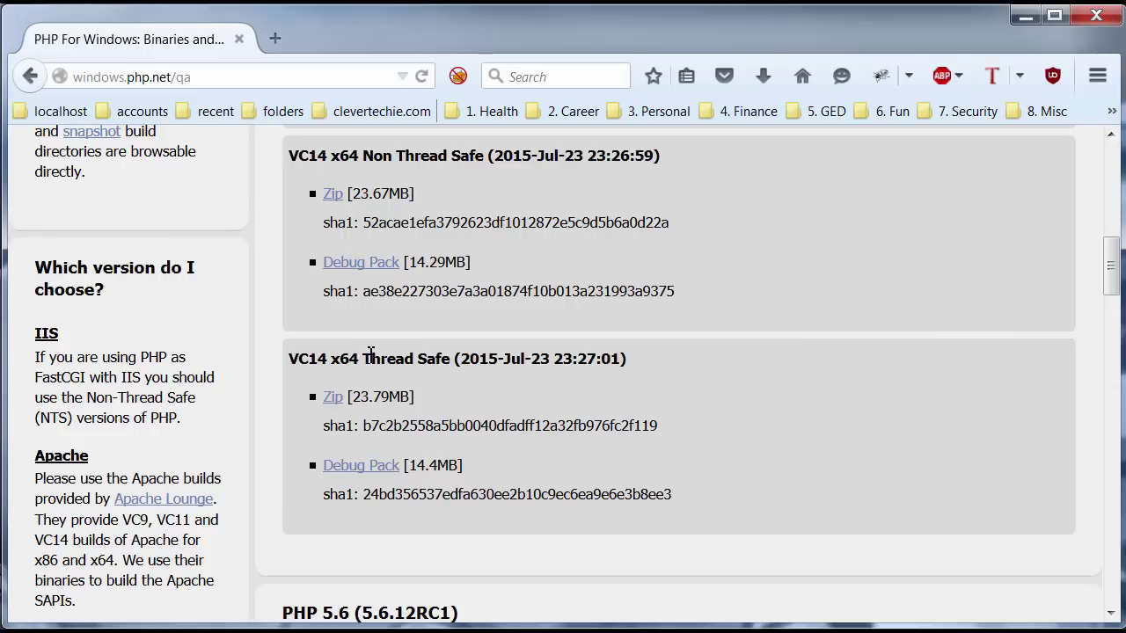
pyautogui.moveTo(362, 359); pyautogui.dragTo(453, 361)
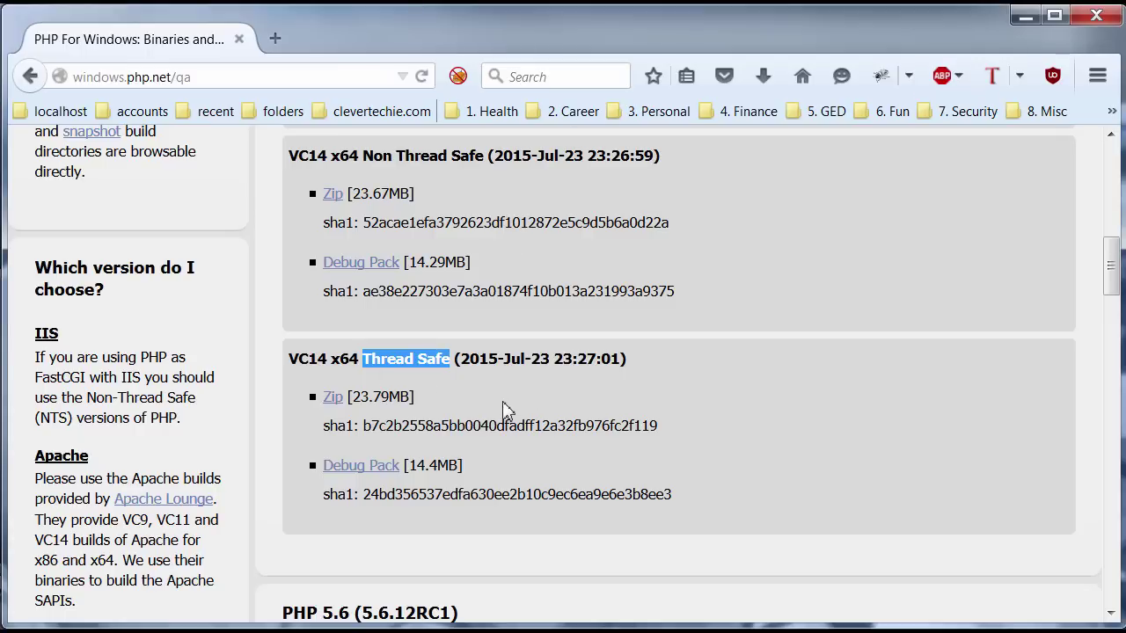
pyautogui.moveTo(290, 359); pyautogui.dragTo(328, 361)
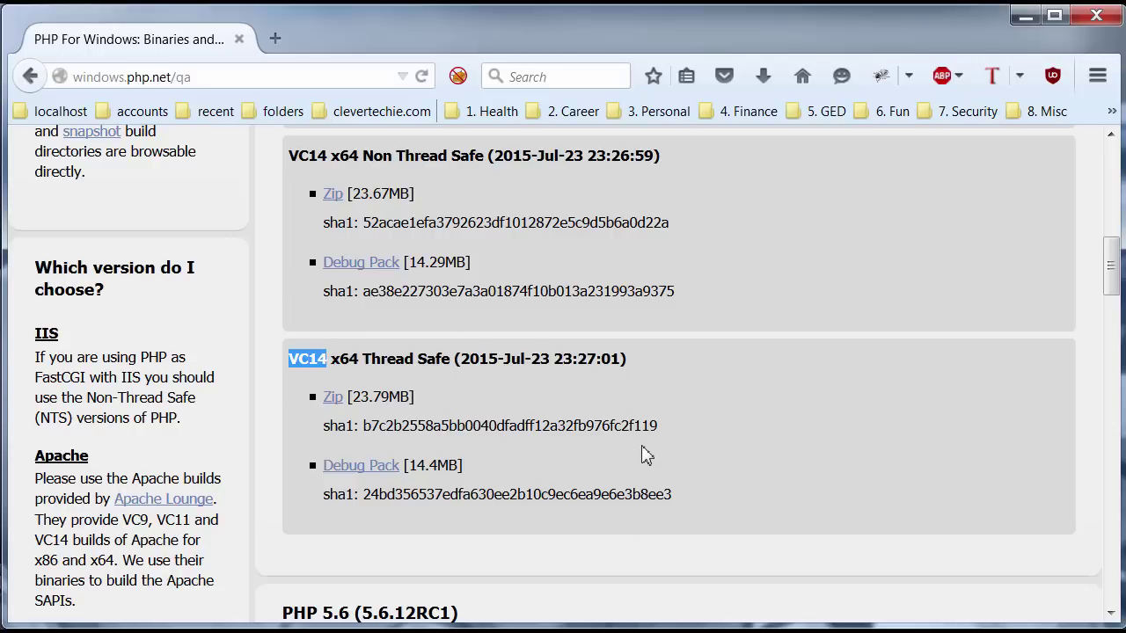
pyautogui.doubleClick(325, 355)
pyautogui.doubleClick(345, 361)
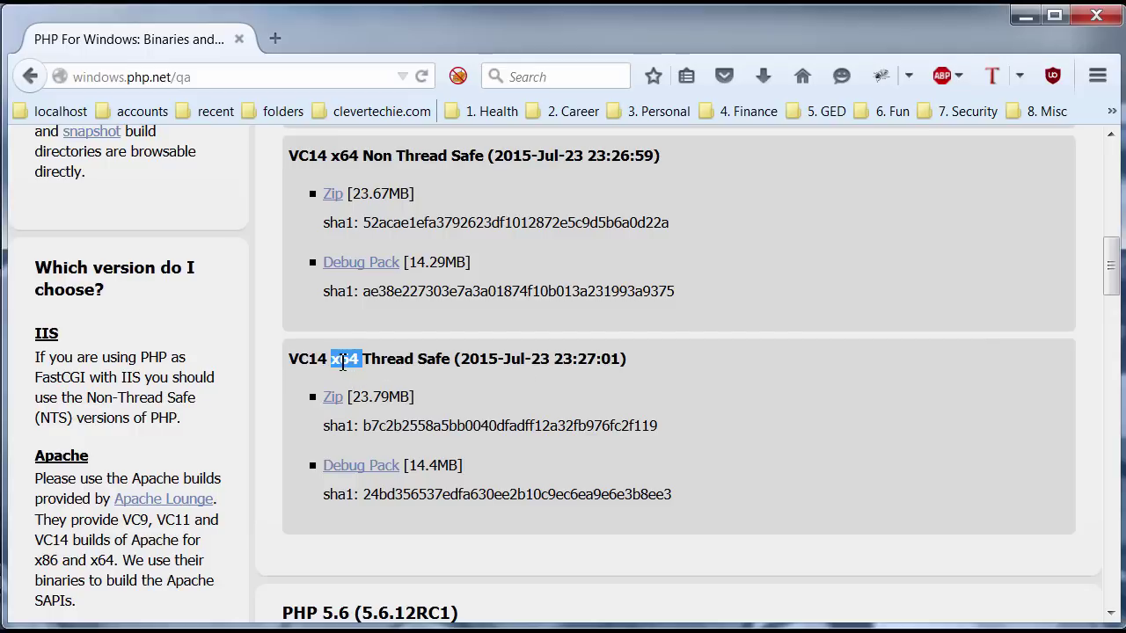
pyautogui.scroll(7, 370, 361)
pyautogui.doubleClick(335, 326)
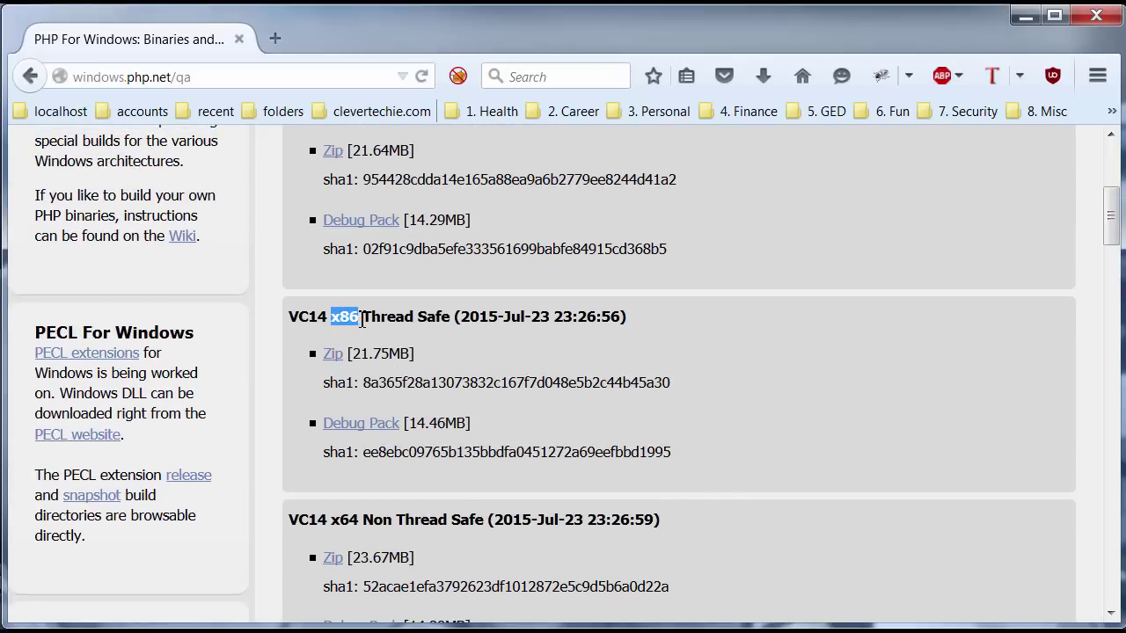
pyautogui.moveTo(293, 324); pyautogui.dragTo(662, 341)
# Download the VC14 x64 Thread Safe zip and dismiss the download prompt.
pyautogui.click(361, 318)
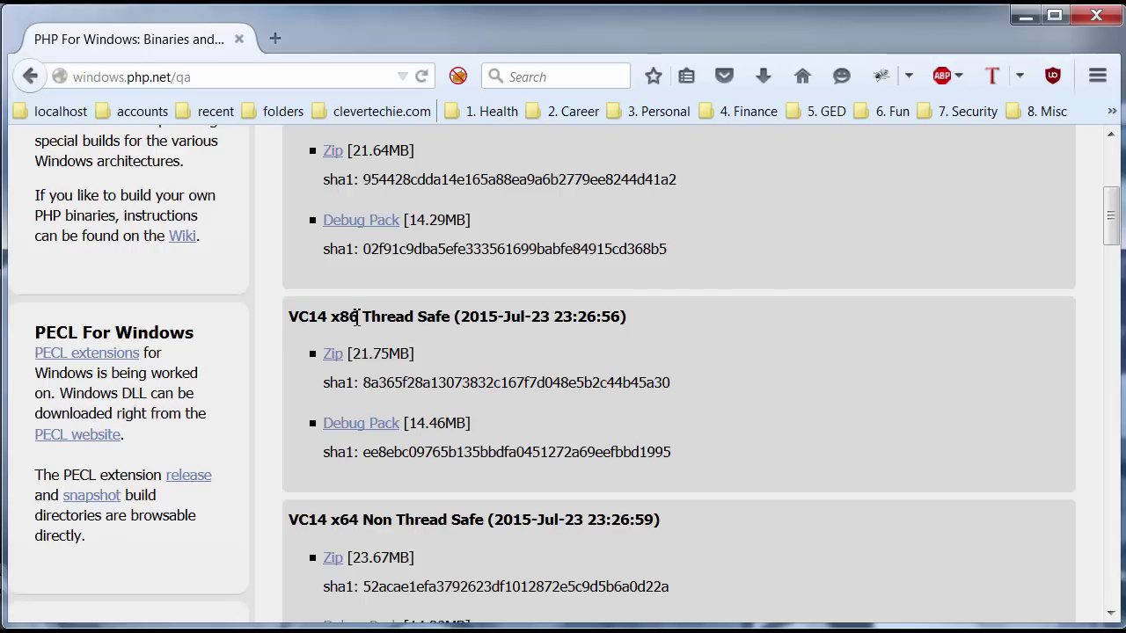
pyautogui.scroll(-10, 481, 393)
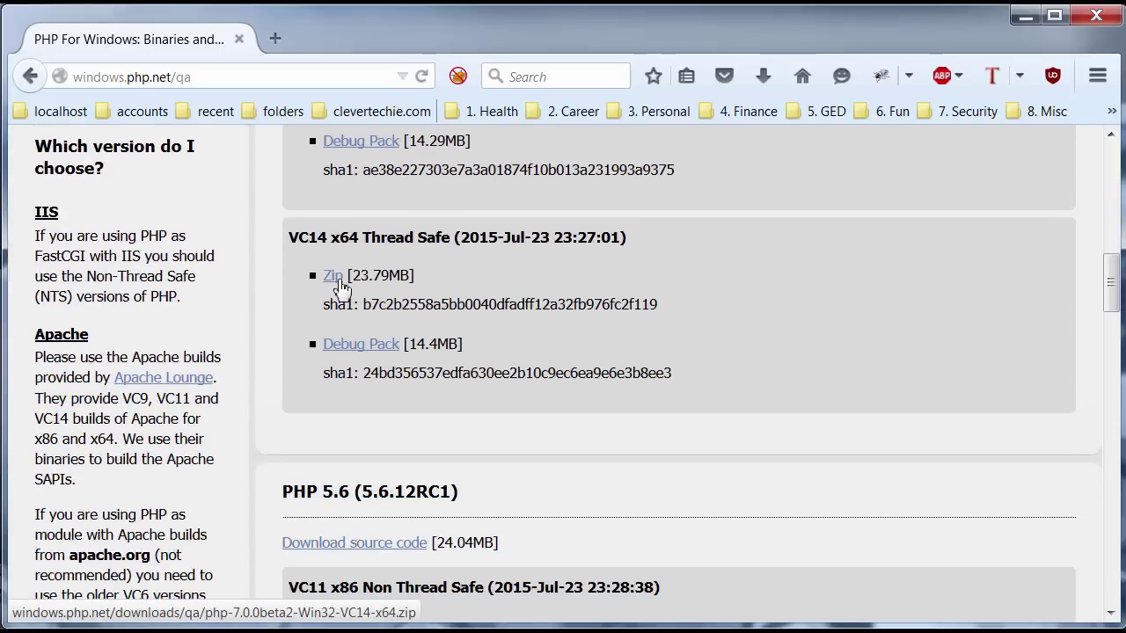
pyautogui.click(334, 278)
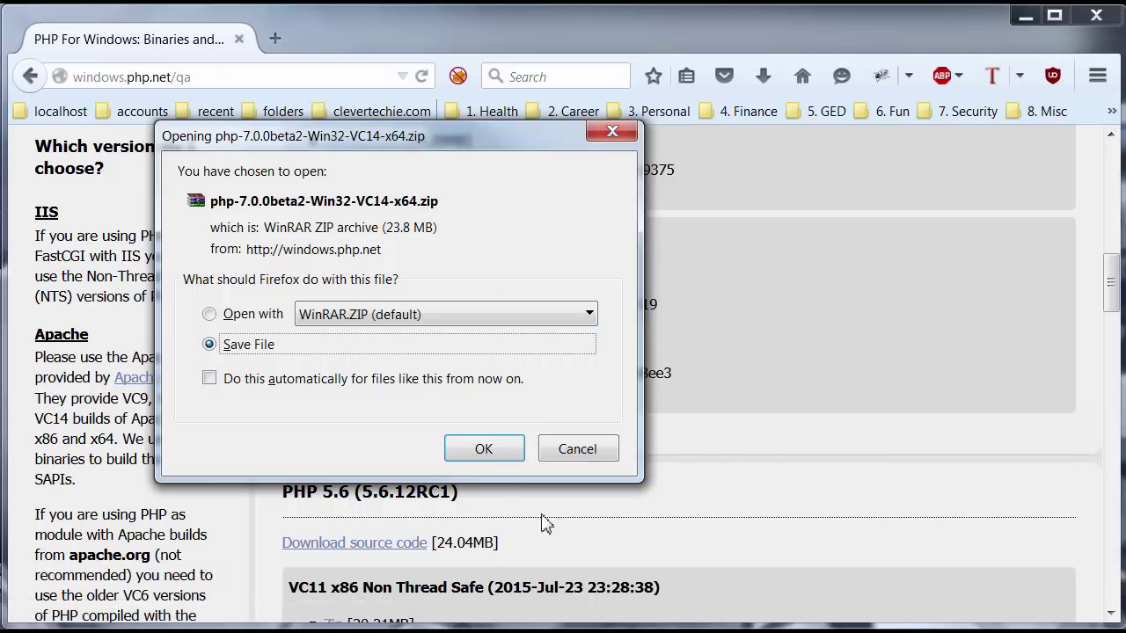
pyautogui.click(624, 139)
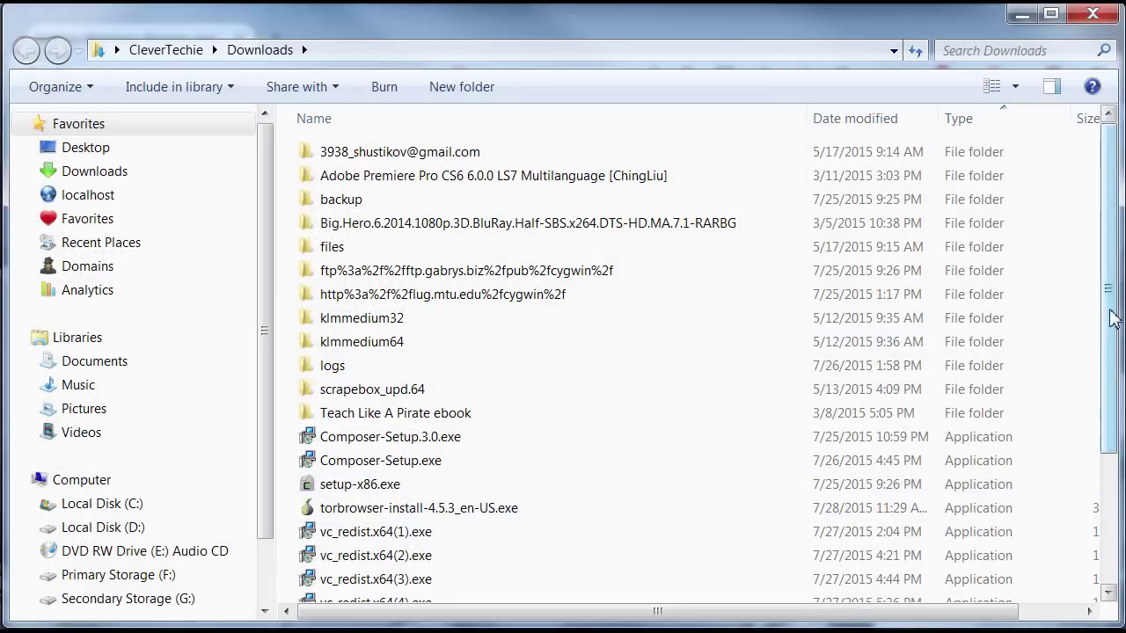
# Scroll the Downloads folder and select php-7.0.0beta2-Win32-VC14-x64.zip.
pyautogui.moveTo(1112, 311); pyautogui.dragTo(1098, 468)
pyautogui.click(461, 597)
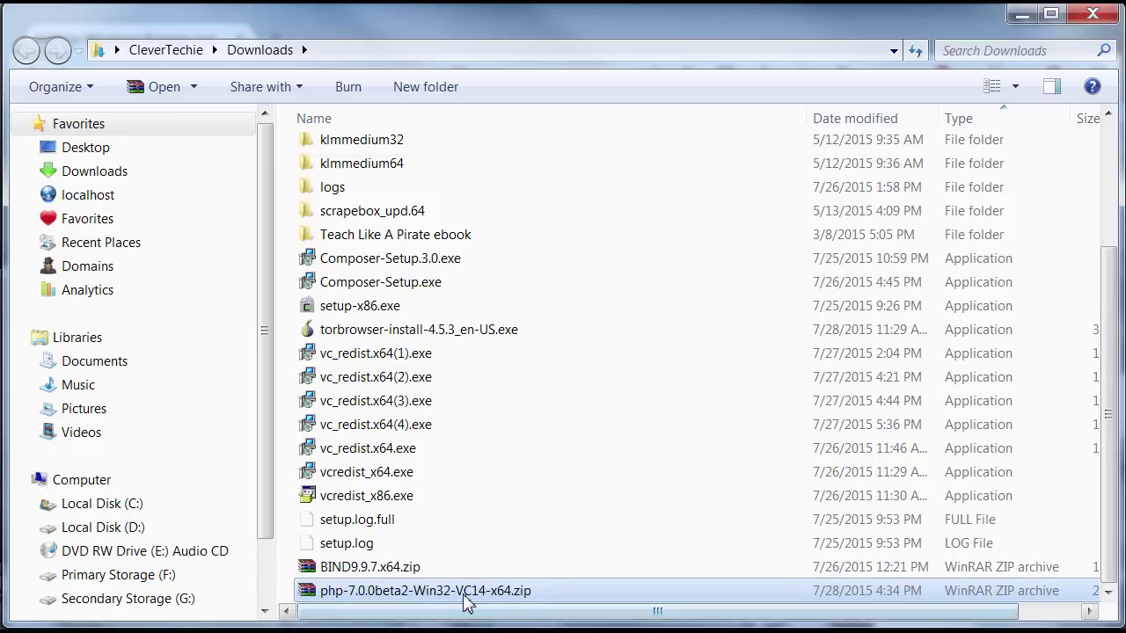
# Extract the zip to C:\php with Yes to All, then dismiss the access-denied diagnostics.
pyautogui.rightClick(391, 599)
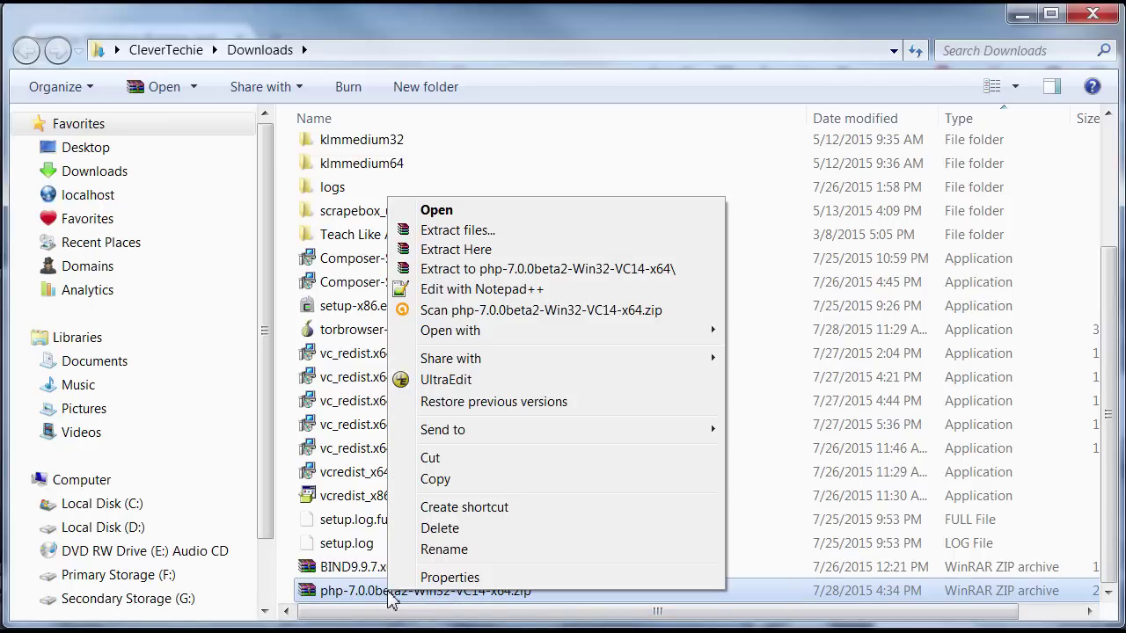
pyautogui.click(484, 233)
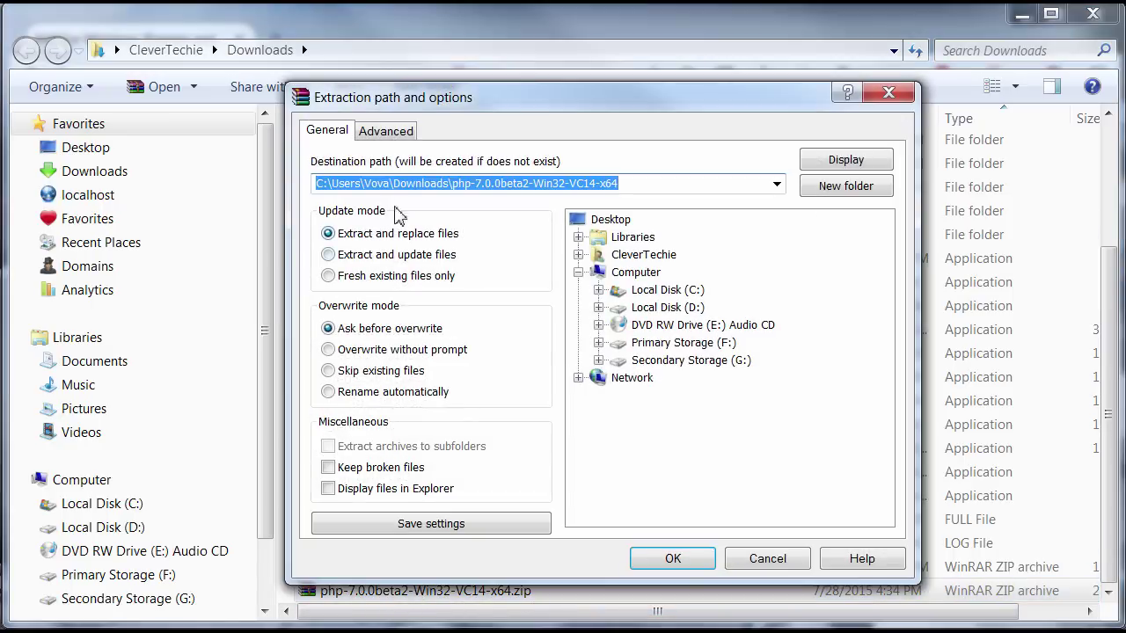
pyautogui.click(329, 183)
pyautogui.moveTo(329, 183); pyautogui.dragTo(754, 197)
pyautogui.write('php')
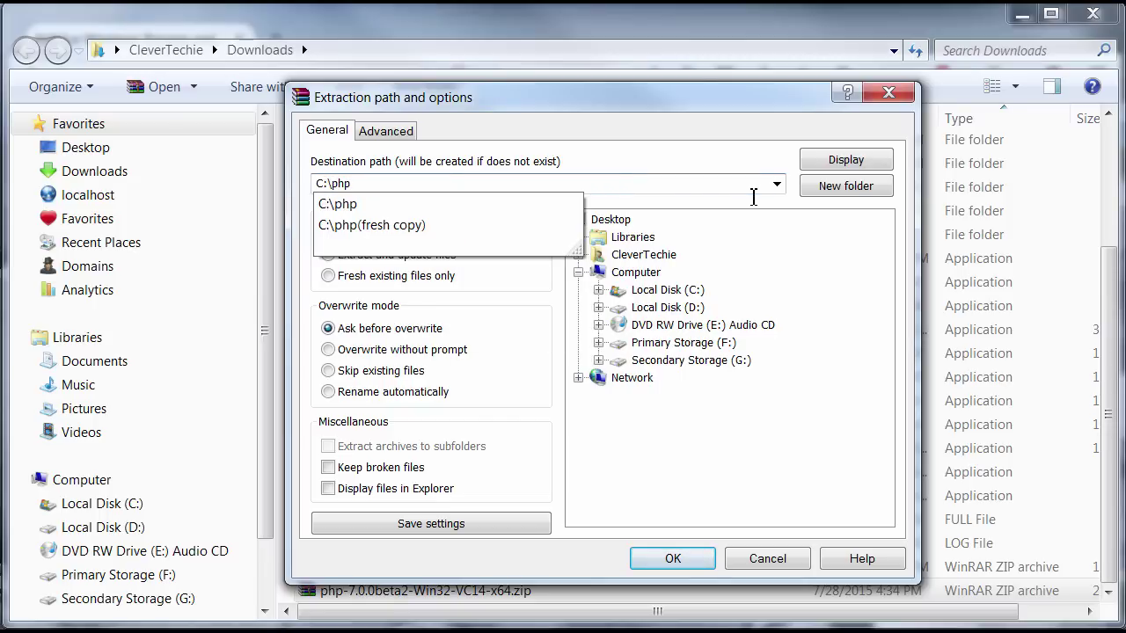
pyautogui.click(383, 205)
pyautogui.click(424, 183)
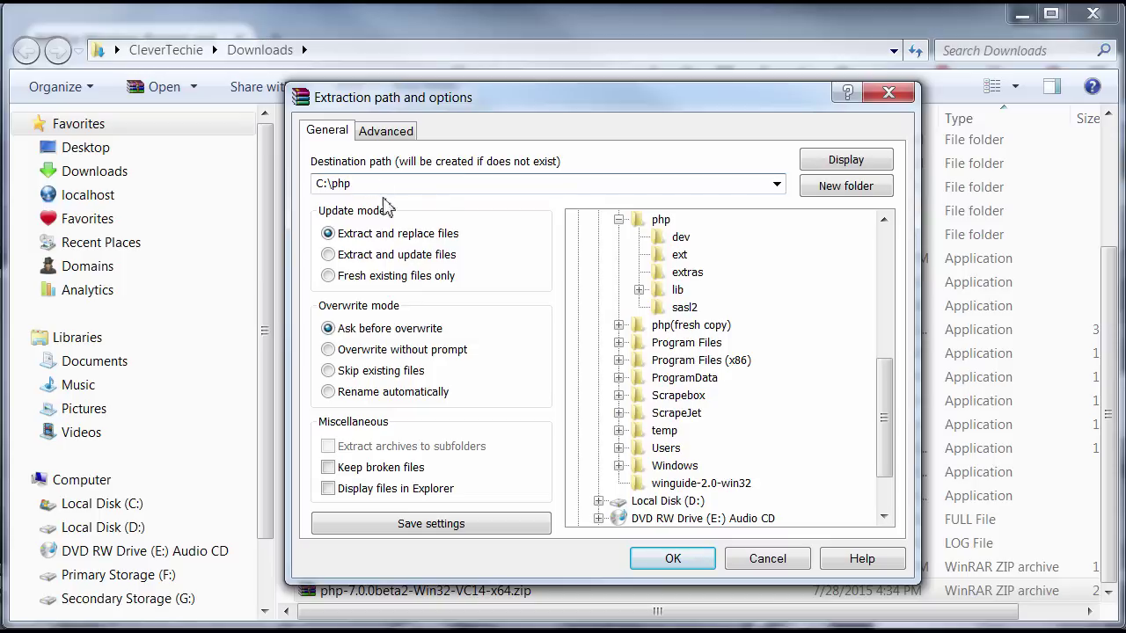
pyautogui.click(671, 560)
pyautogui.click(803, 604)
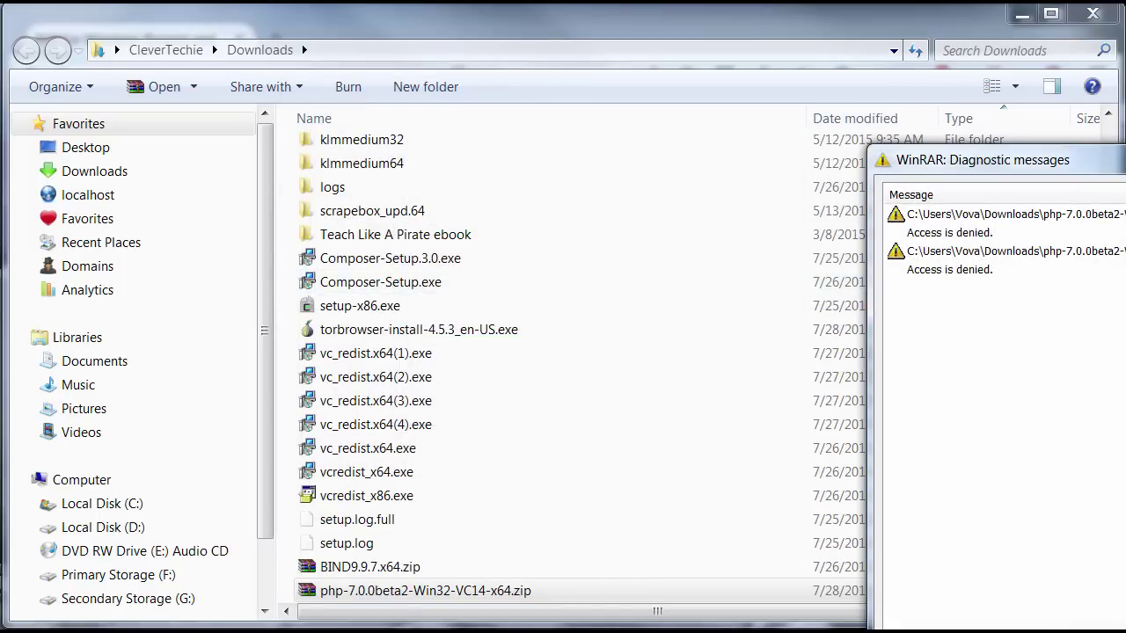
pyautogui.press('Escape')
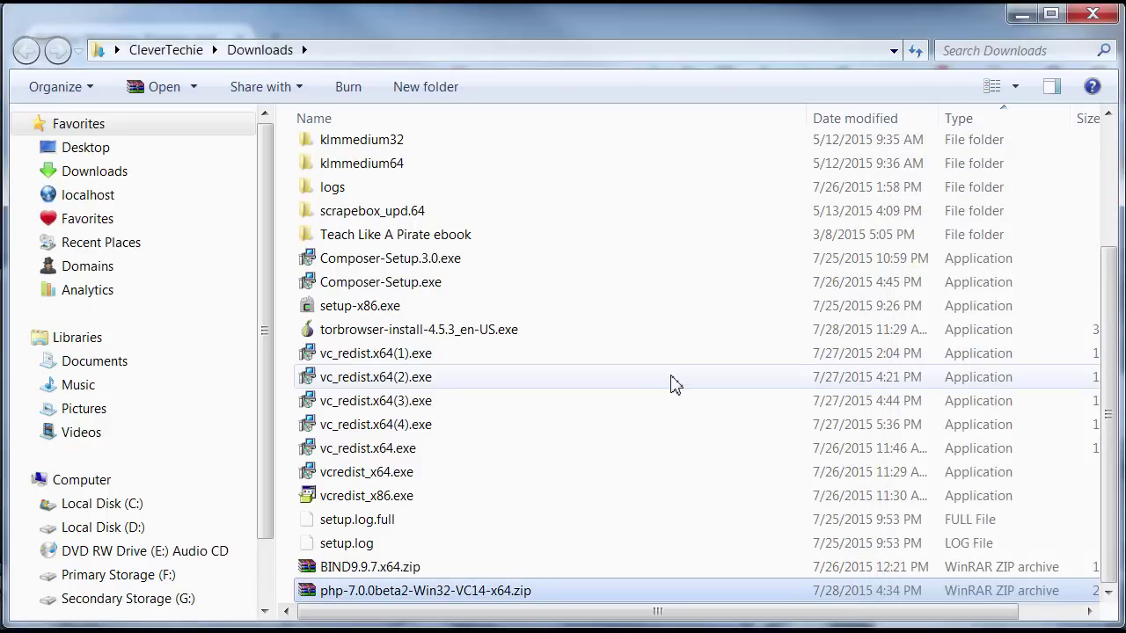
# Open C:\php and compare php.ini, php.ini-development and php.ini-production.
pyautogui.click(139, 513)
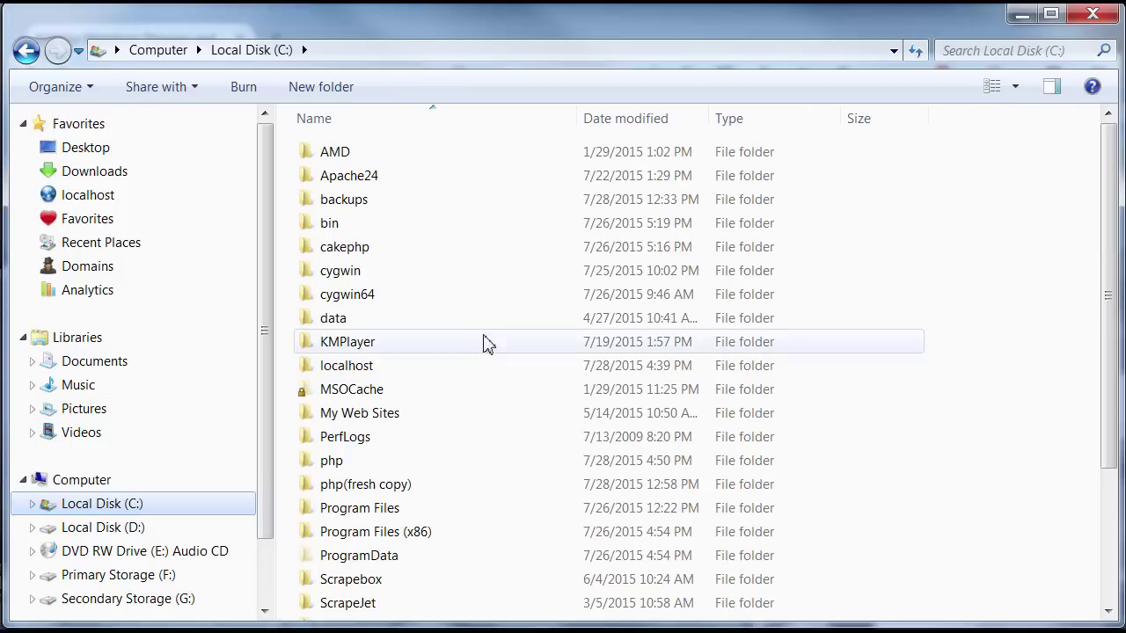
pyautogui.click(417, 414)
pyautogui.scroll(-1, 409, 449)
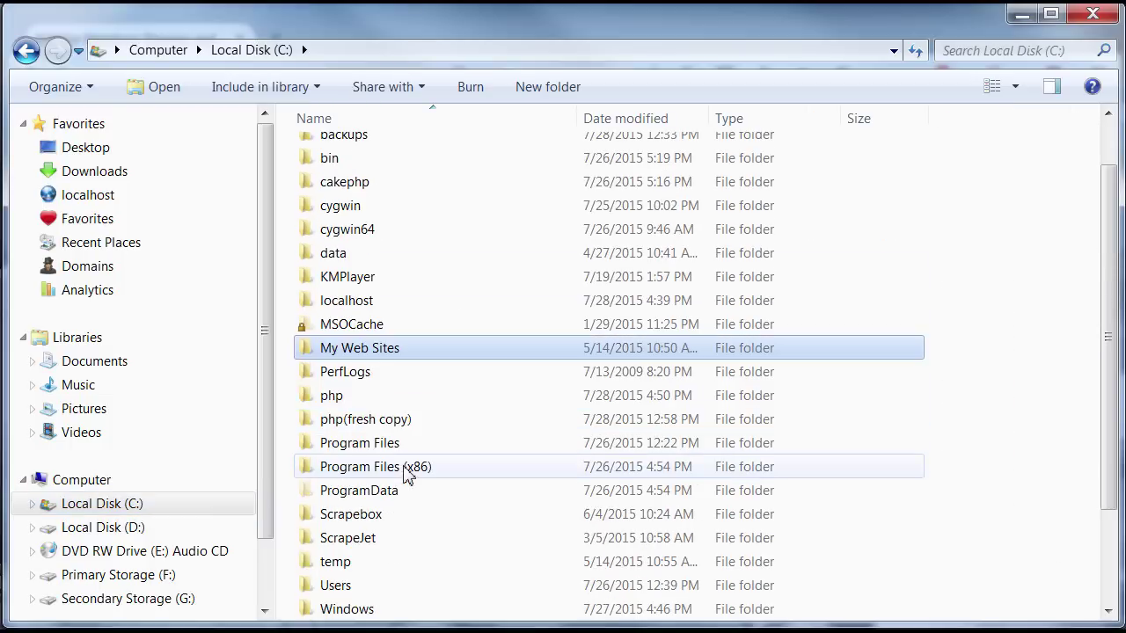
pyautogui.doubleClick(357, 407)
pyautogui.scroll(-6, 528, 457)
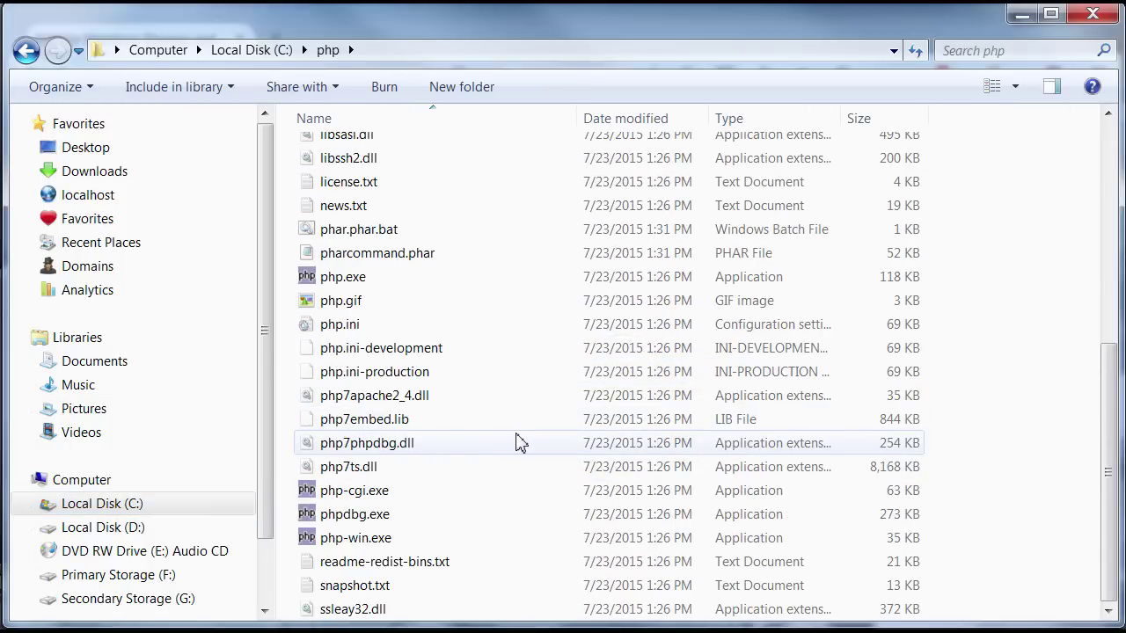
pyautogui.click(427, 349)
pyautogui.click(418, 377)
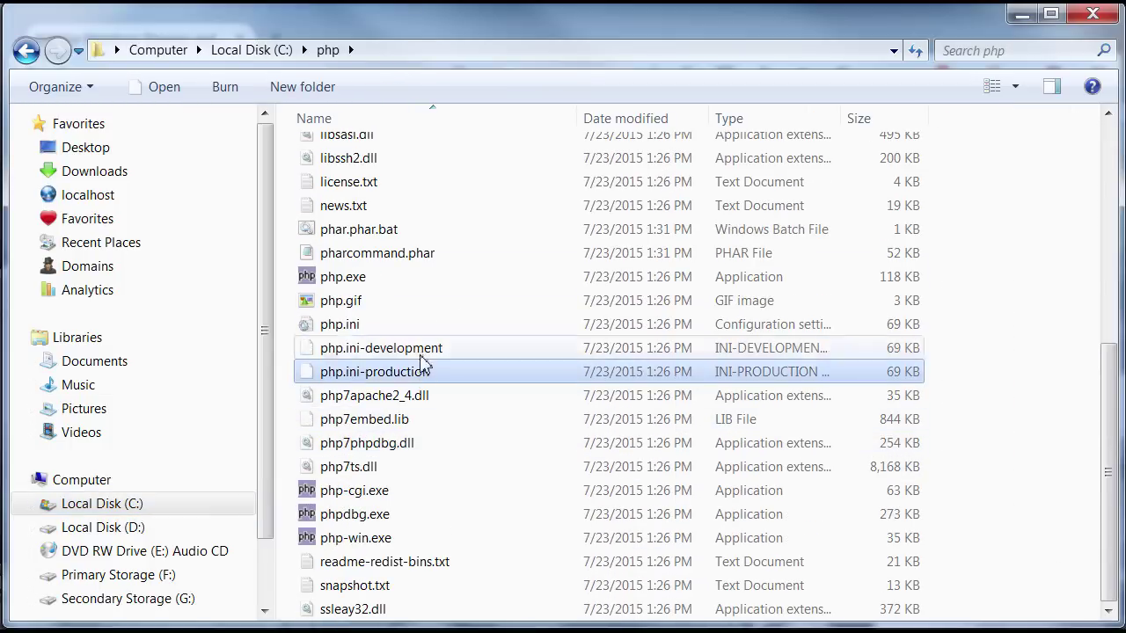
pyautogui.click(428, 348)
pyautogui.click(420, 373)
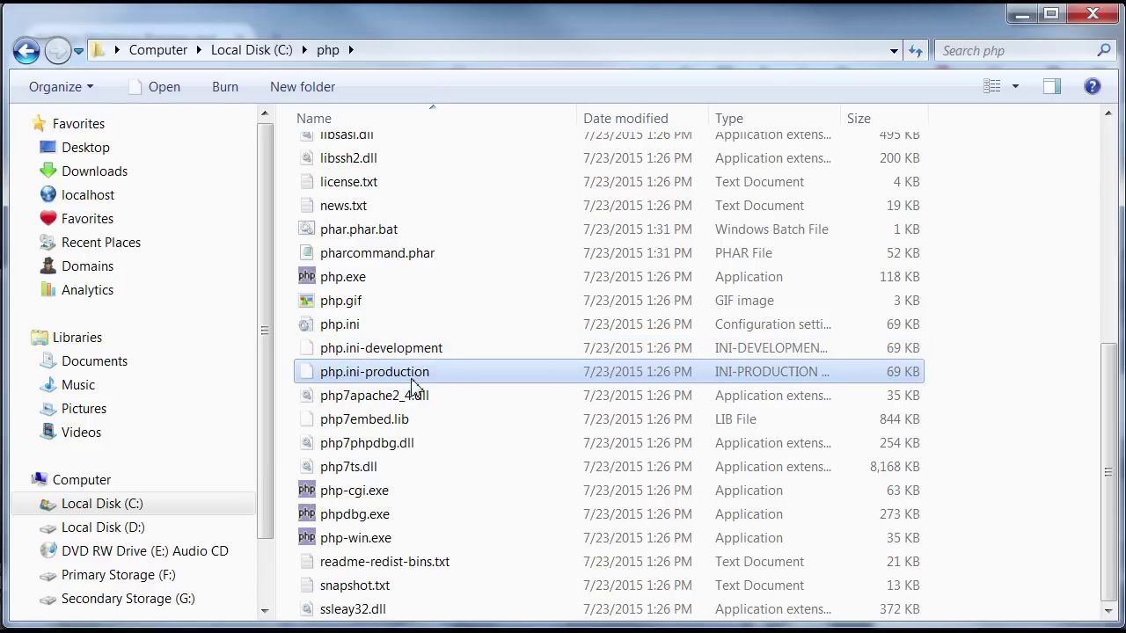
pyautogui.click(351, 328)
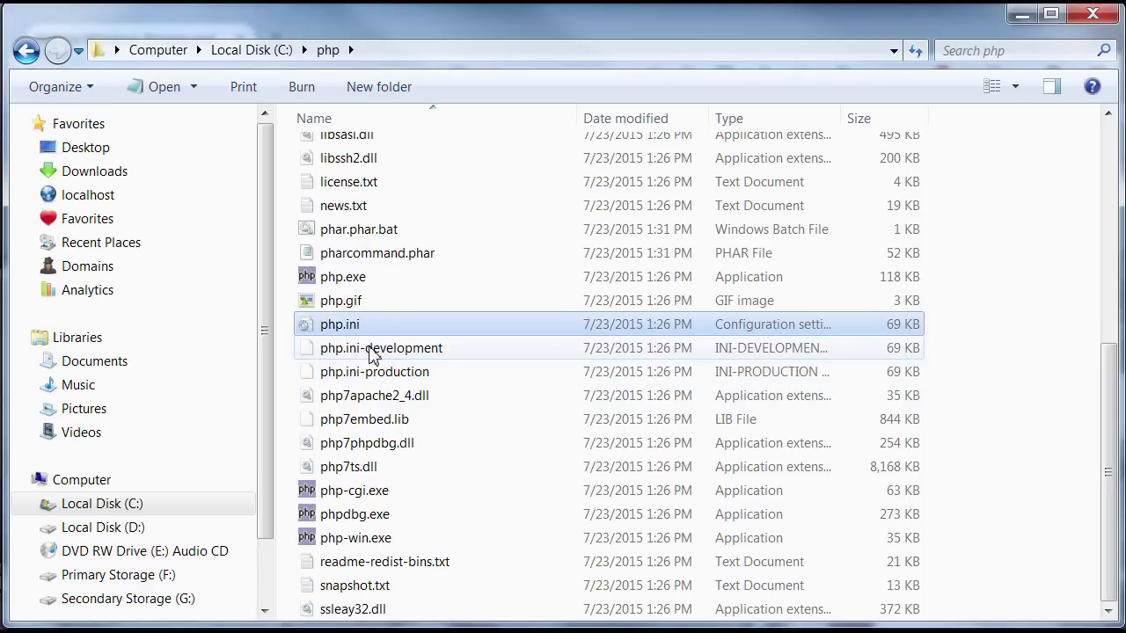
# Try renaming php.ini-development to php.ini, then decline and keep the existing php.ini.
pyautogui.click(377, 350)
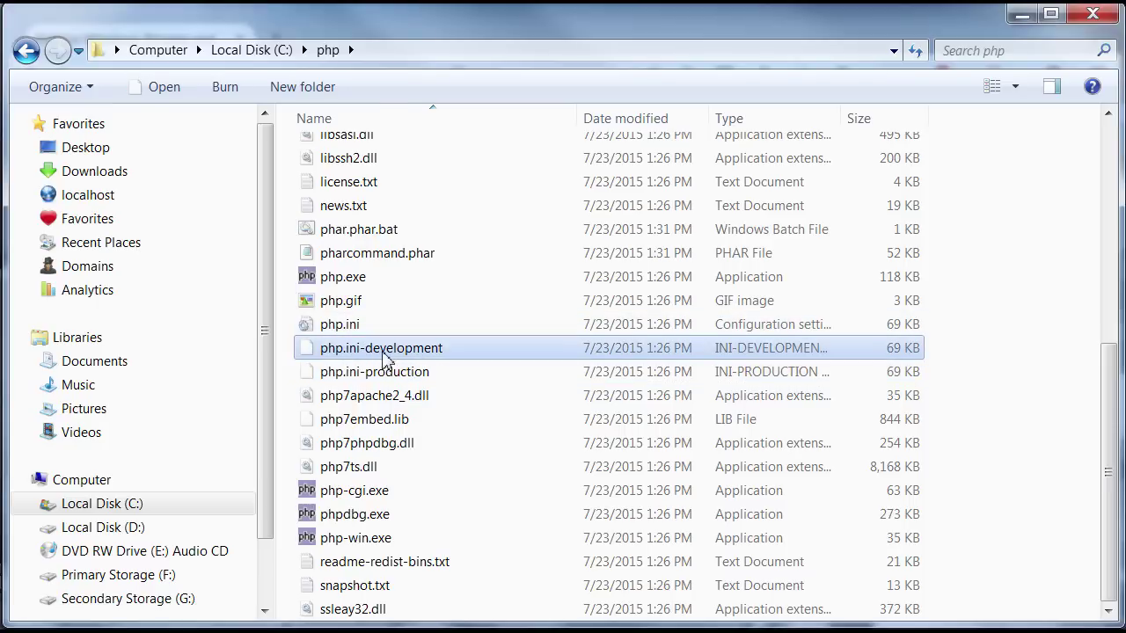
pyautogui.press('F2')
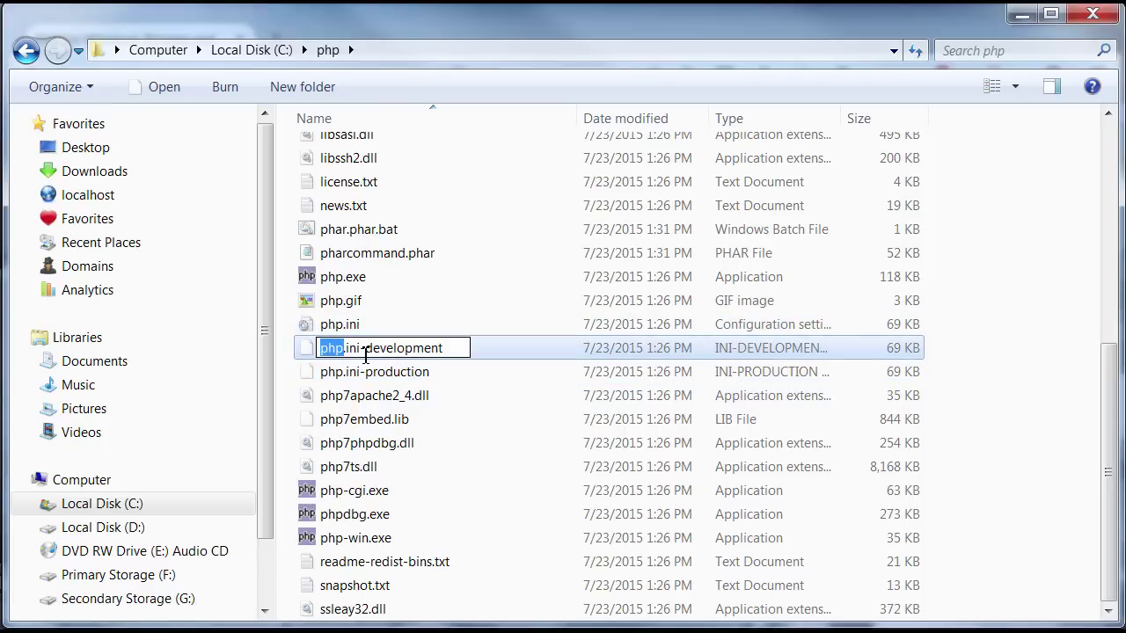
pyautogui.moveTo(360, 350); pyautogui.dragTo(471, 351)
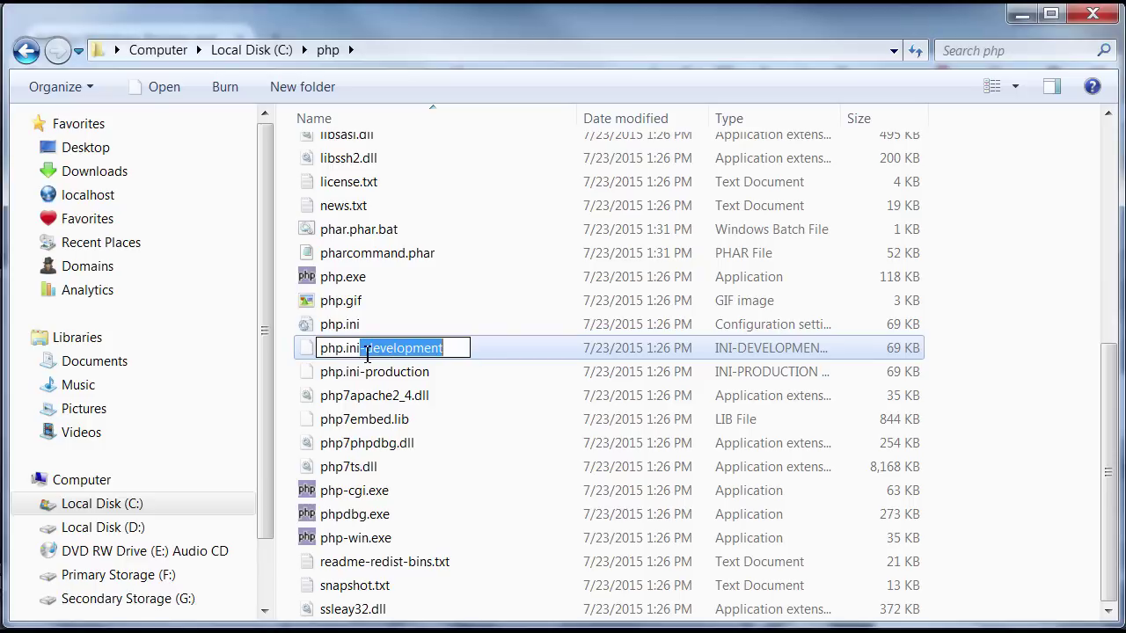
pyautogui.moveTo(367, 354); pyautogui.dragTo(493, 353)
pyautogui.press('Delete')
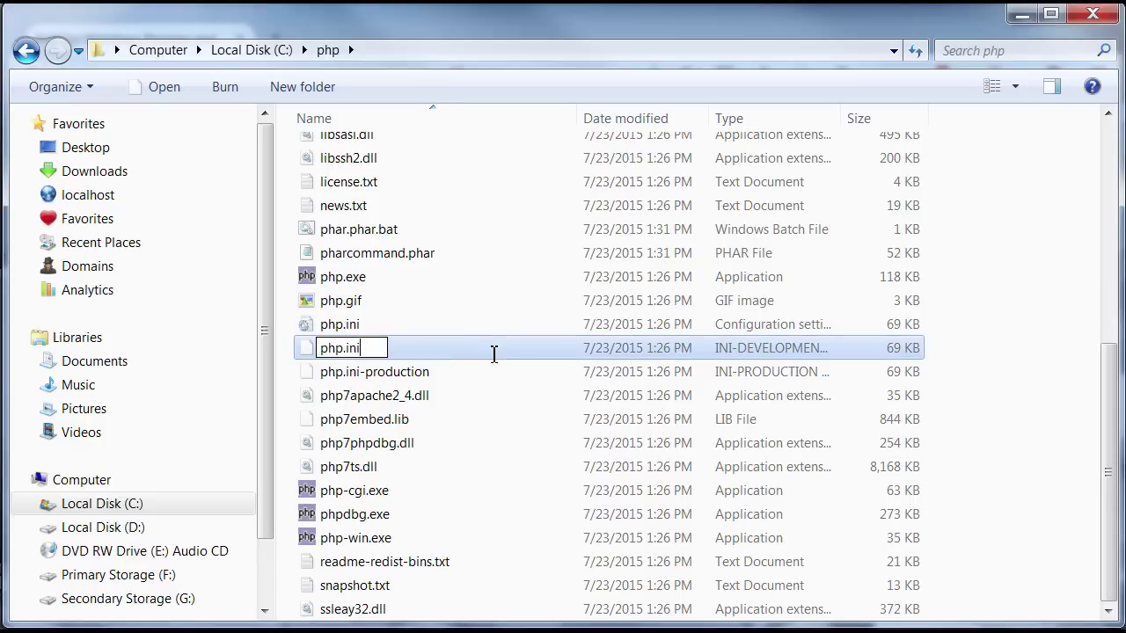
pyautogui.press('Return')
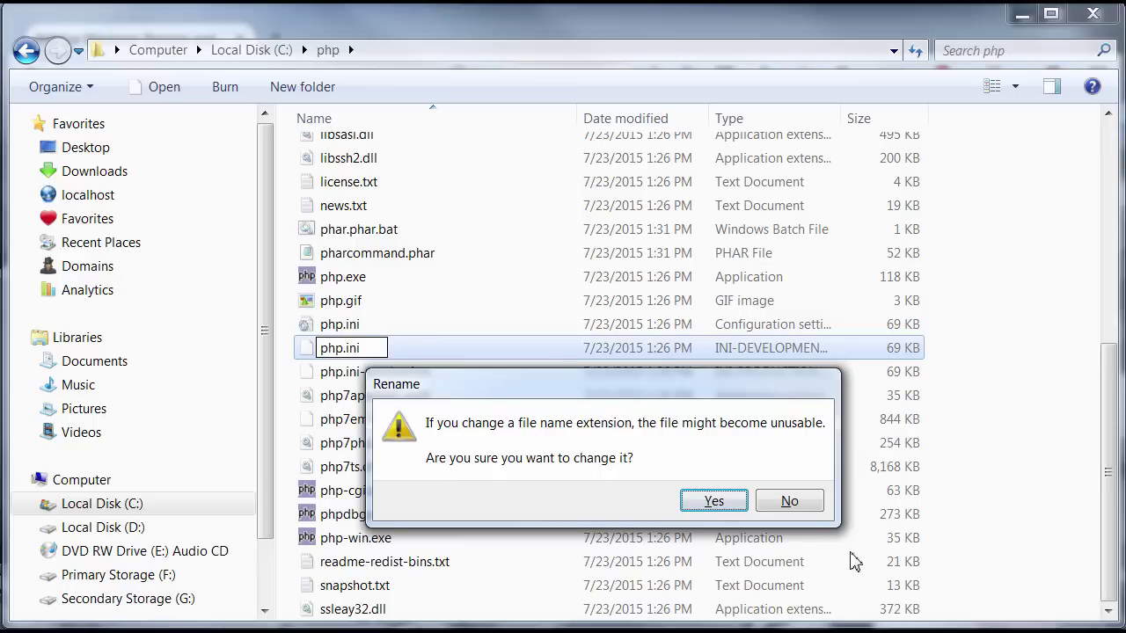
pyautogui.click(792, 502)
pyautogui.click(362, 327)
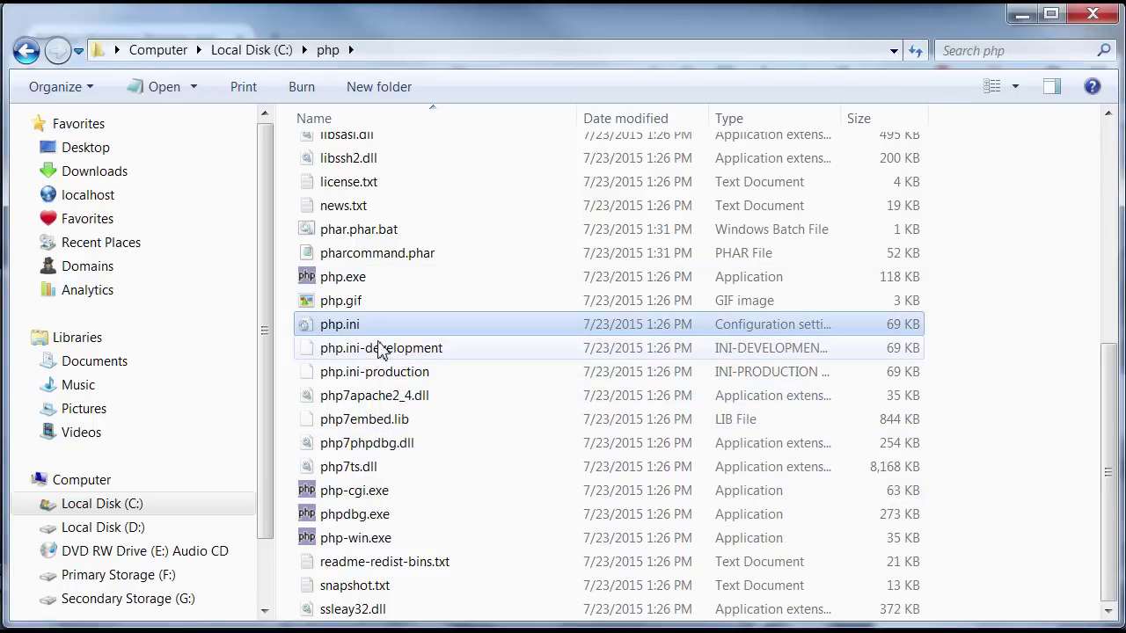
# Uncheck 'Hide extensions for known file types' in Folder Options and apply it.
pyautogui.click(80, 85)
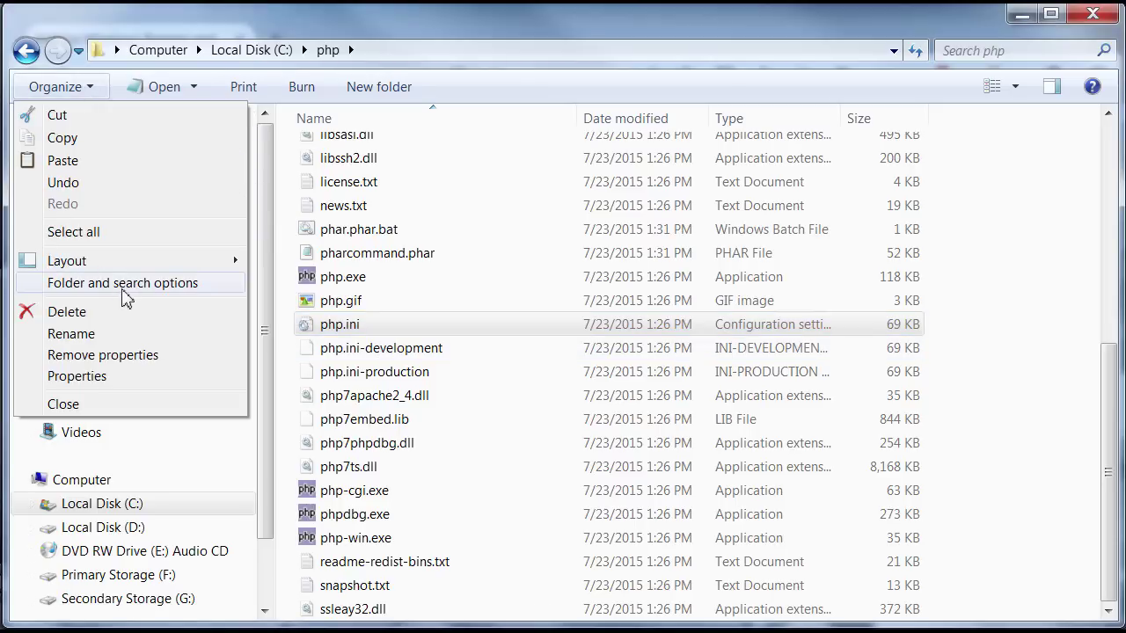
pyautogui.click(114, 97)
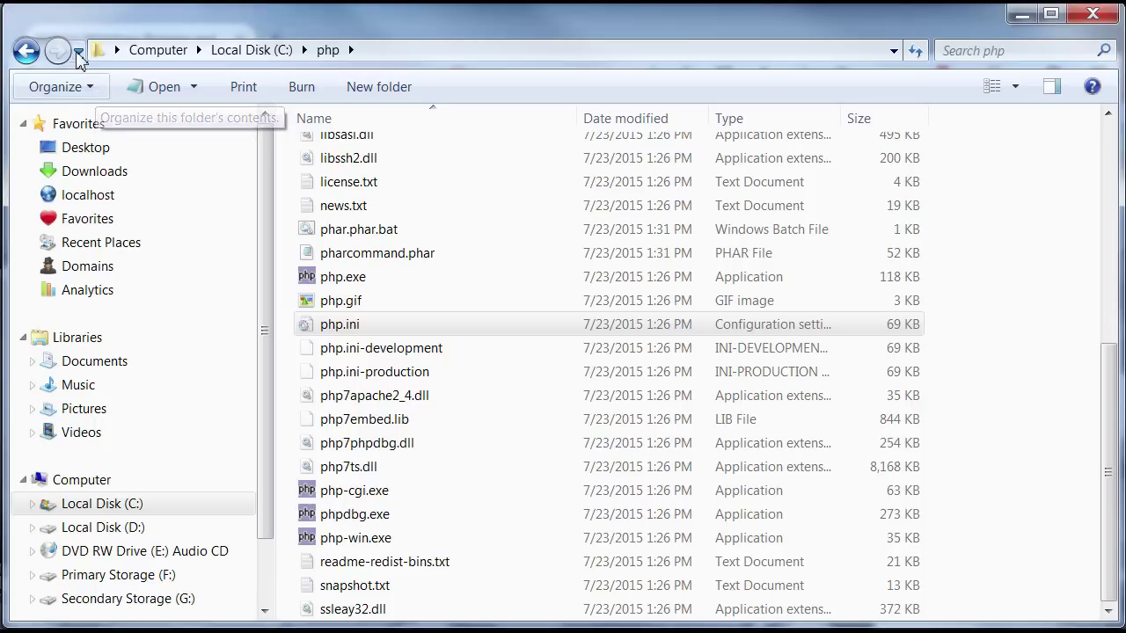
pyautogui.click(88, 88)
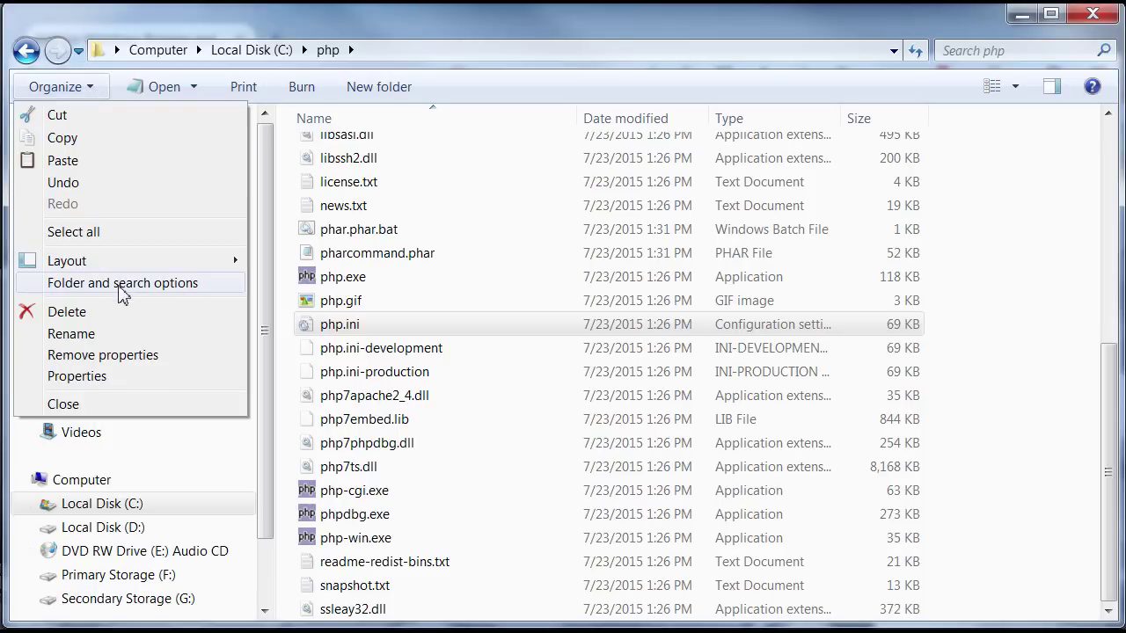
pyautogui.click(120, 292)
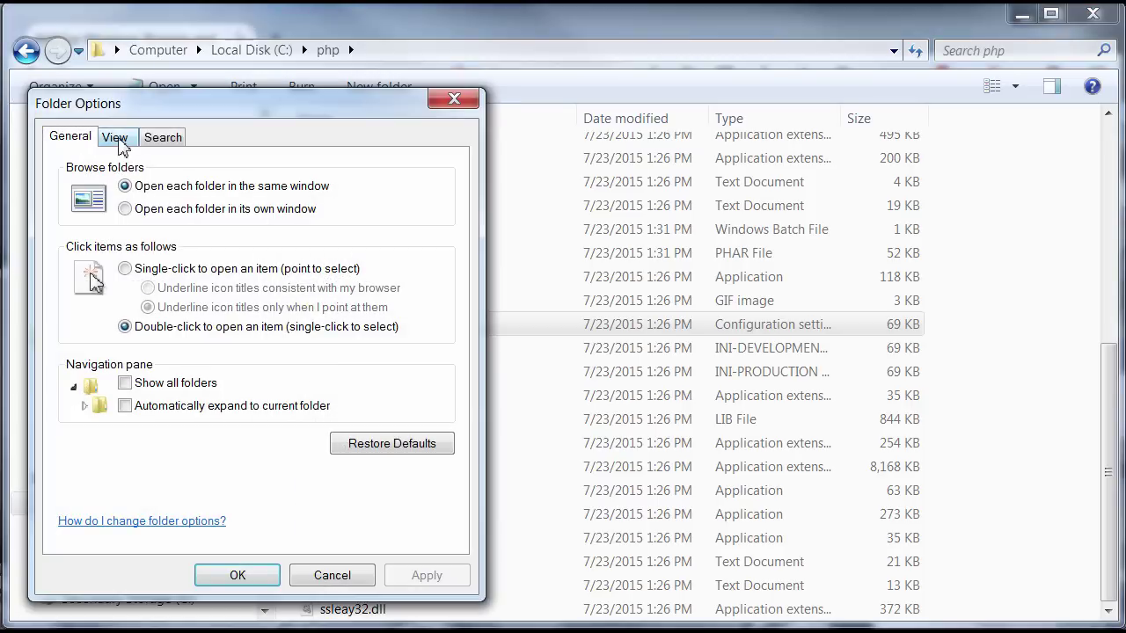
pyautogui.click(118, 142)
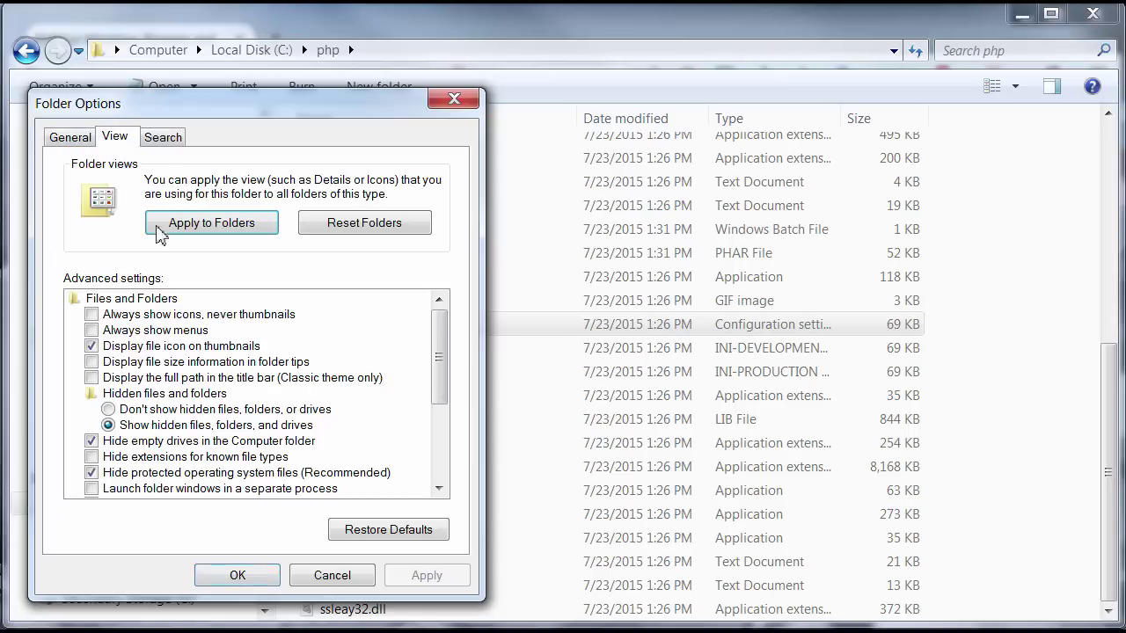
pyautogui.click(92, 457)
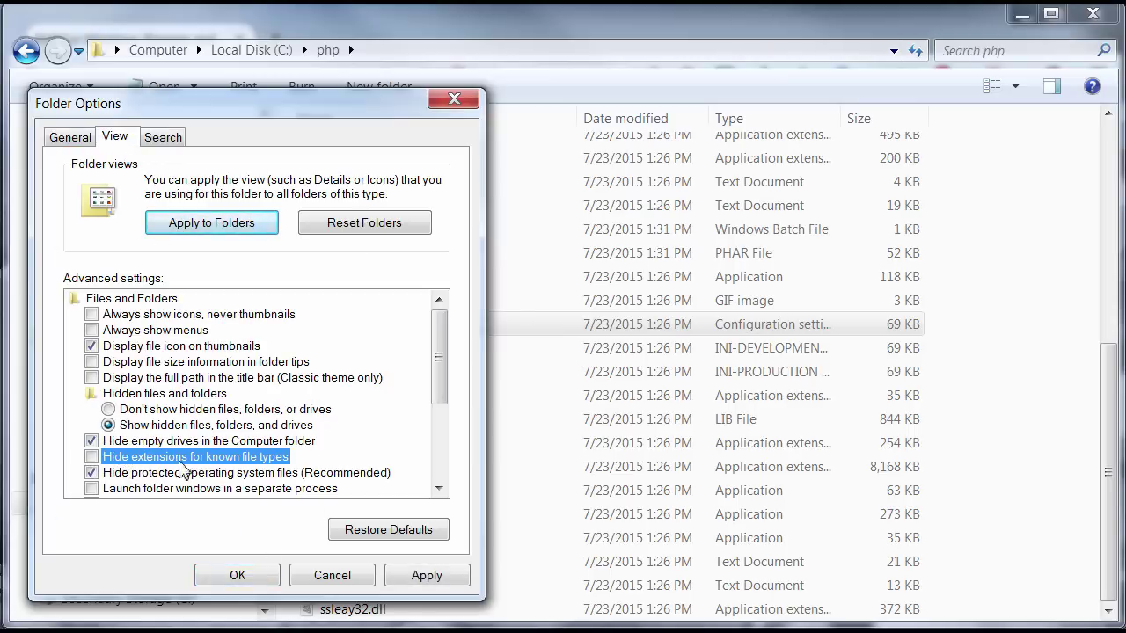
pyautogui.click(411, 582)
pyautogui.click(240, 575)
pyautogui.click(408, 395)
pyautogui.scroll(2, 408, 395)
pyautogui.scroll(-6, 410, 497)
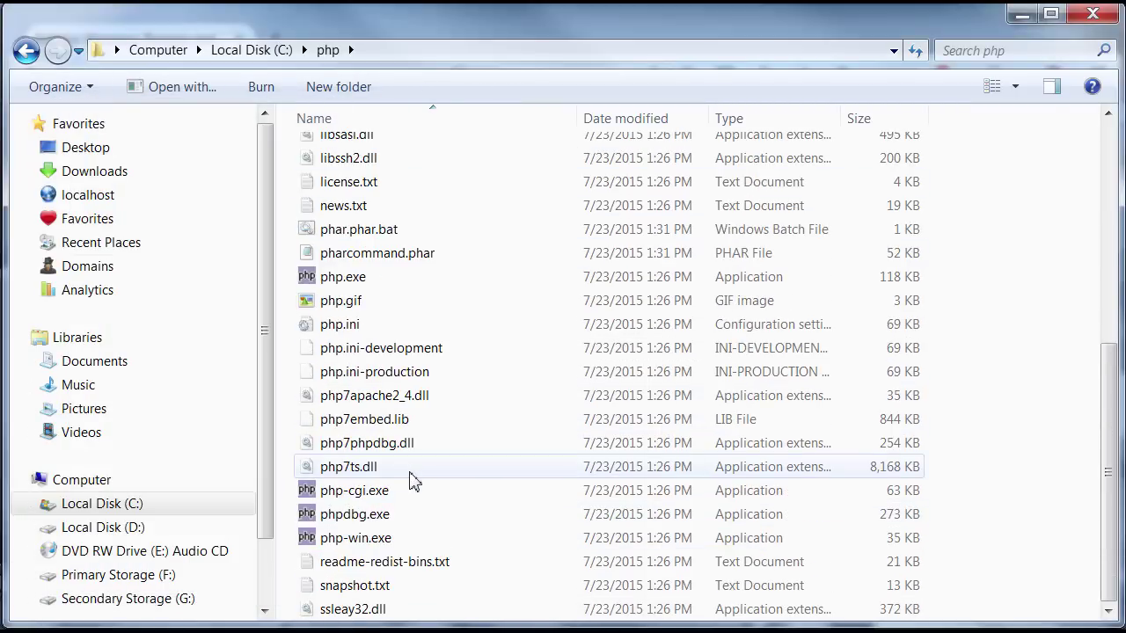
# Review php.ini and php.ini-development in C:\php, then clear the selection.
pyautogui.click(365, 323)
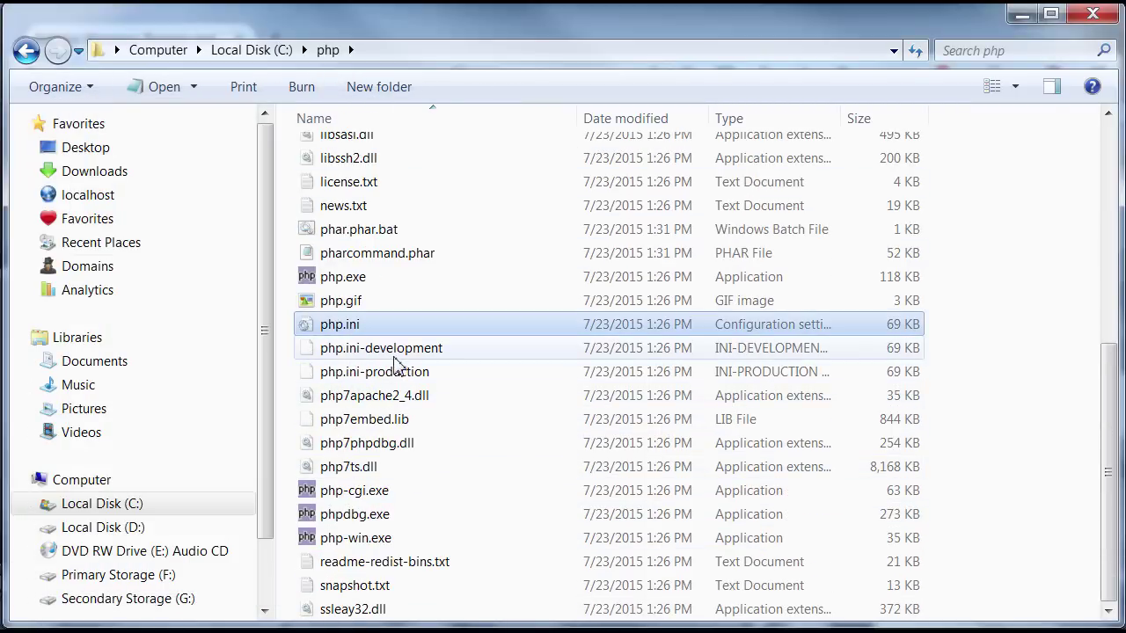
pyautogui.click(392, 356)
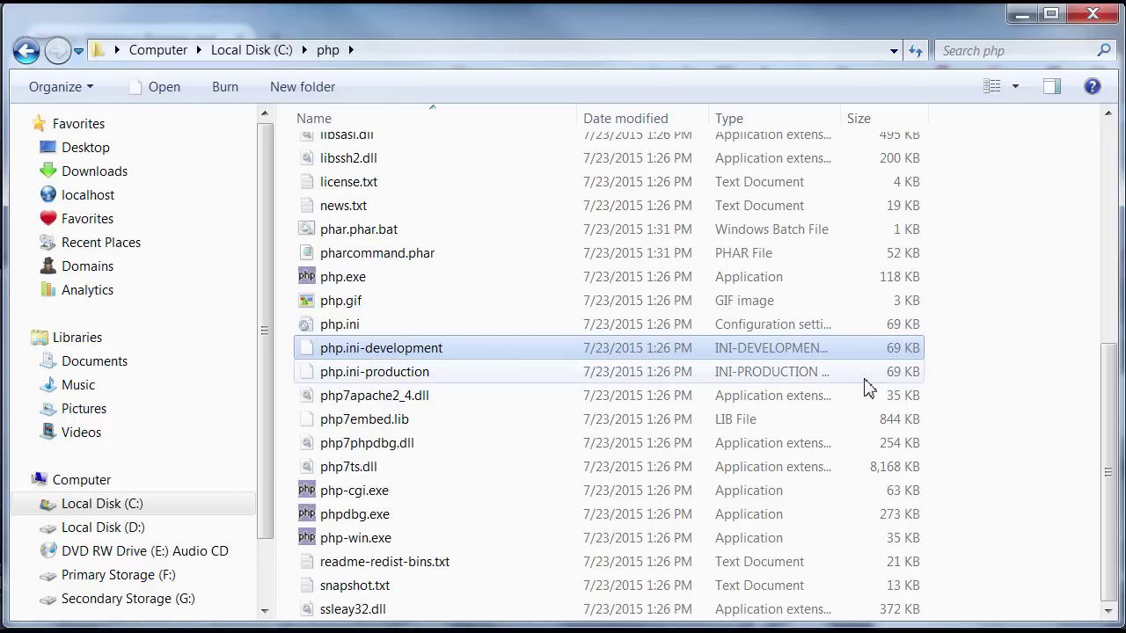
pyautogui.click(1012, 370)
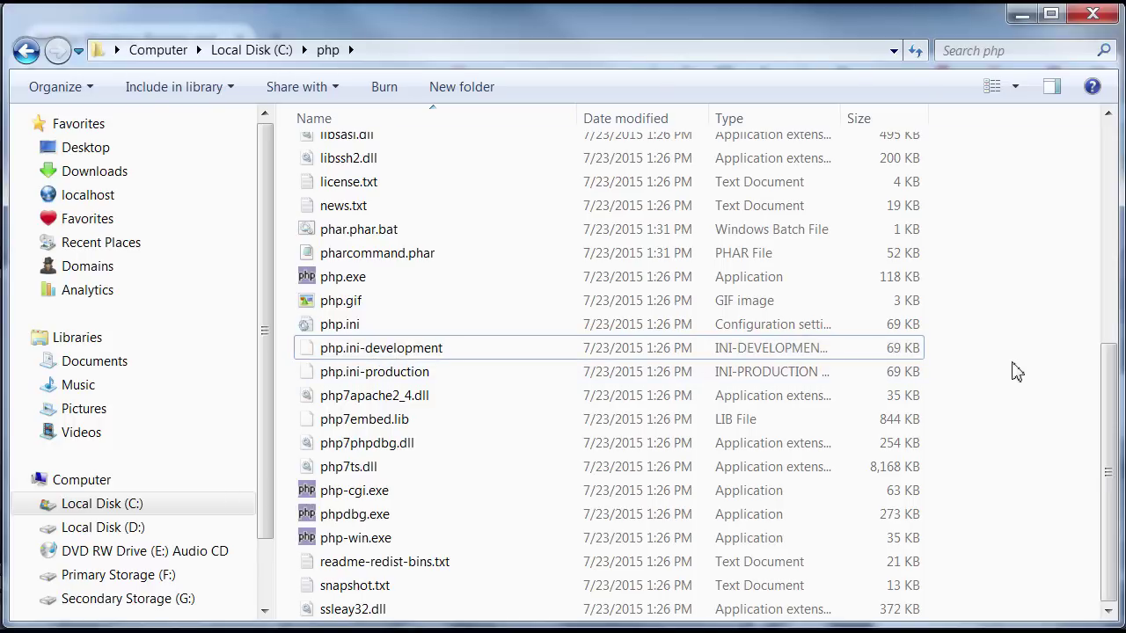
pyautogui.scroll(3, 1012, 392)
pyautogui.scroll(3, 1013, 395)
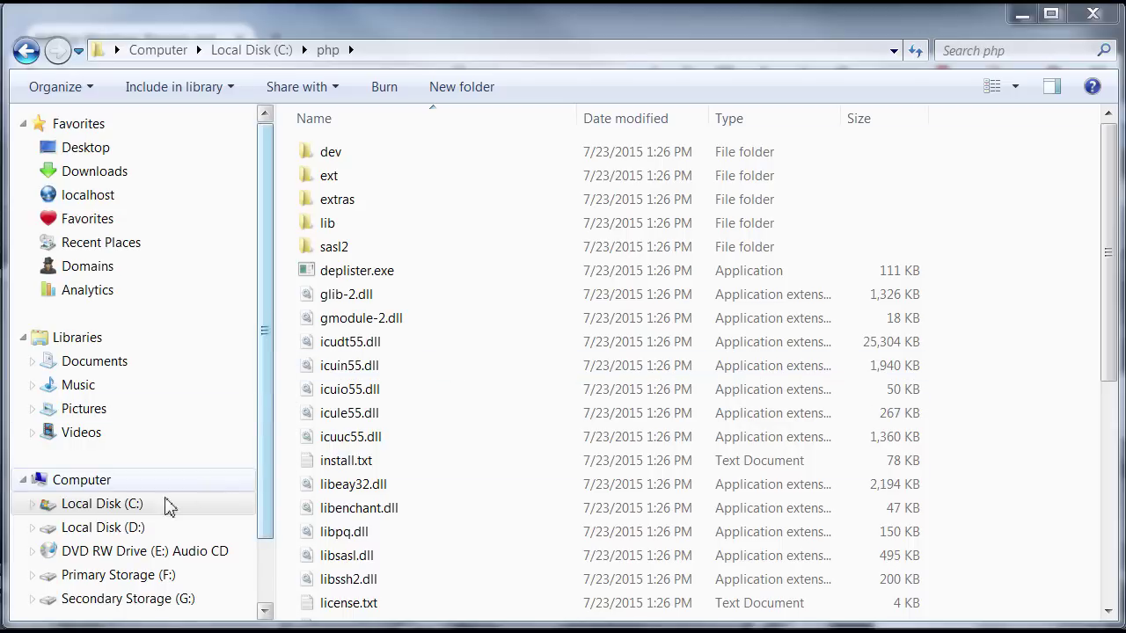
# Go to C:\Apache24\conf and bring up the context menu for httpd.conf.
pyautogui.click(132, 513)
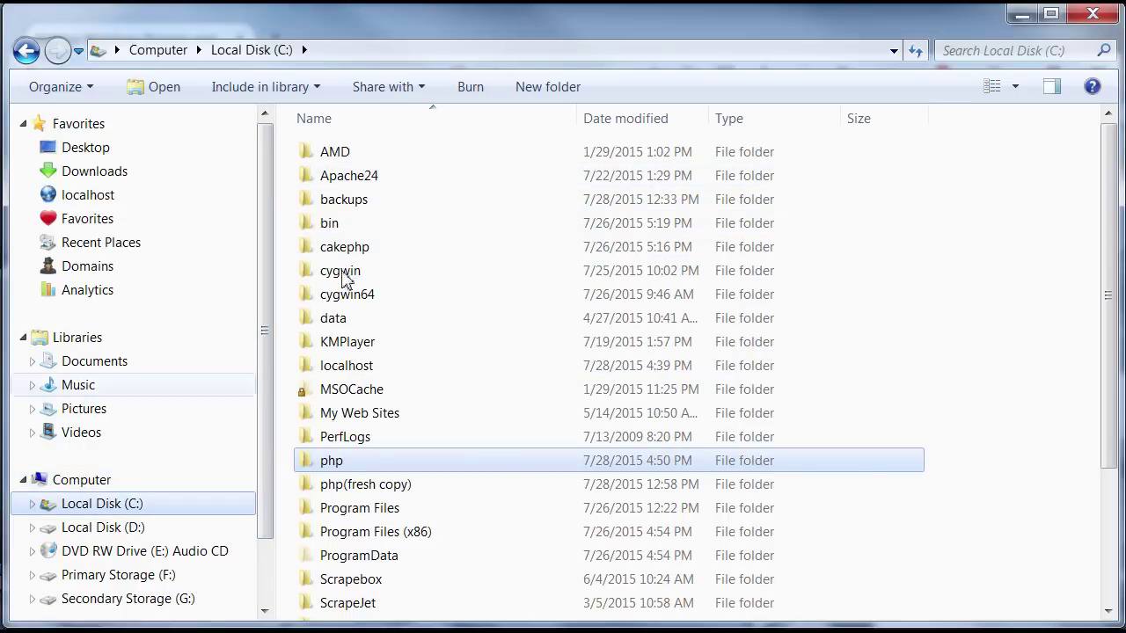
pyautogui.click(394, 183)
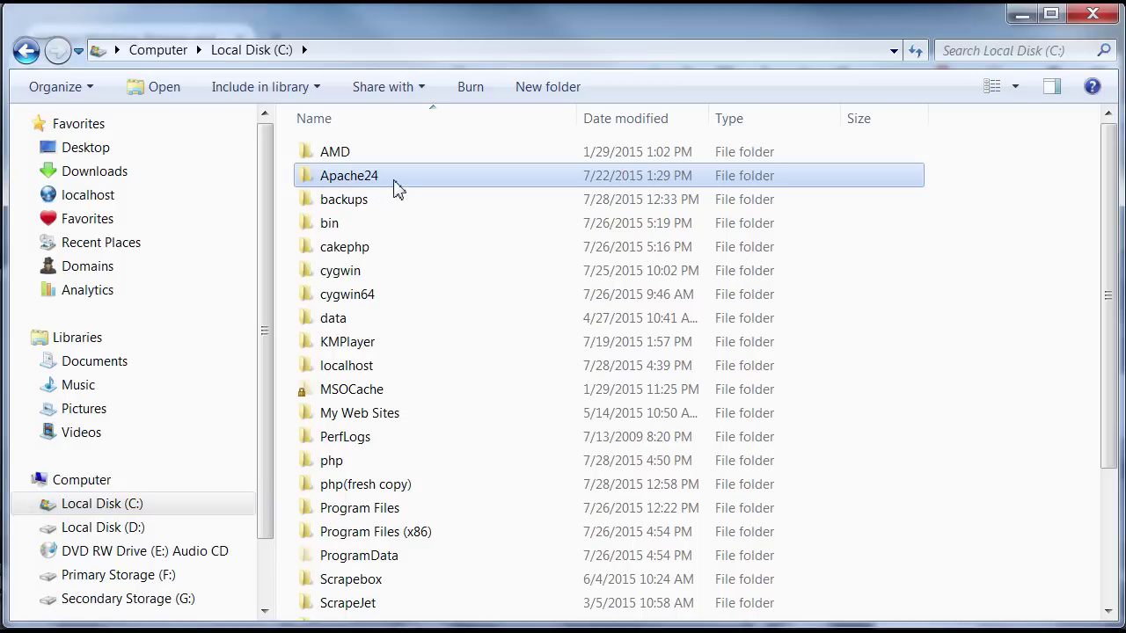
pyautogui.doubleClick(394, 187)
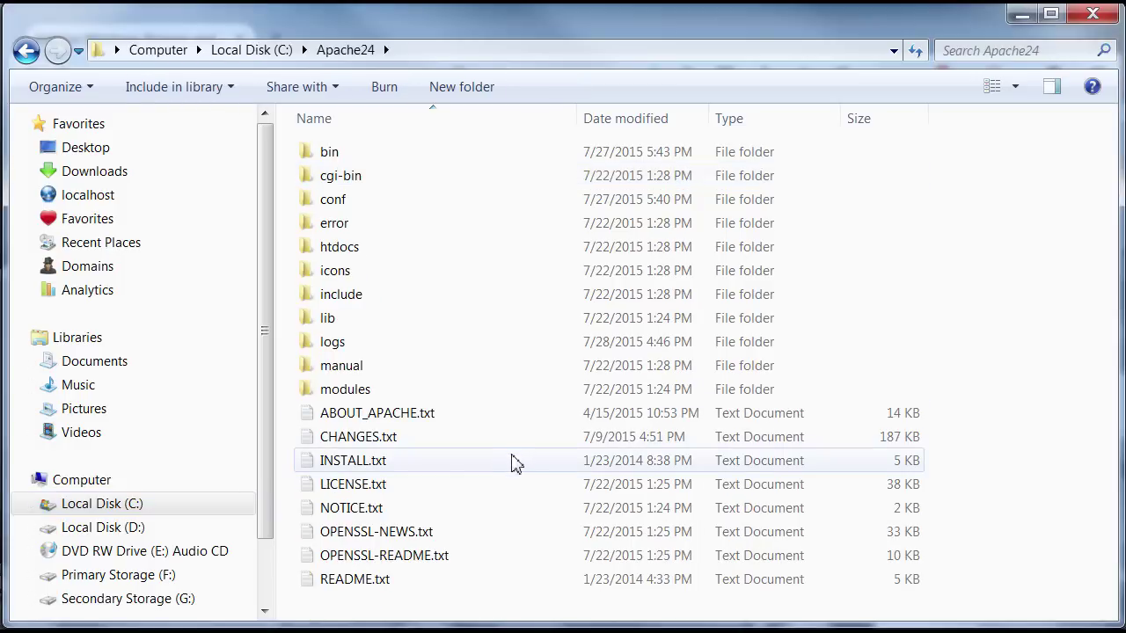
pyautogui.click(366, 209)
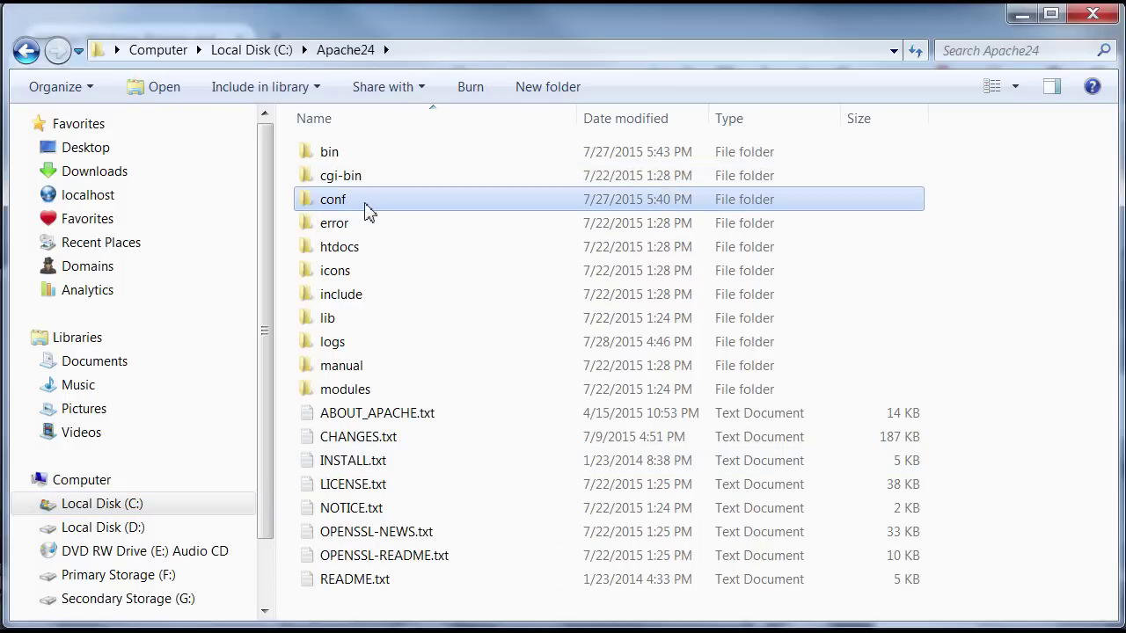
pyautogui.doubleClick(368, 211)
pyautogui.click(383, 232)
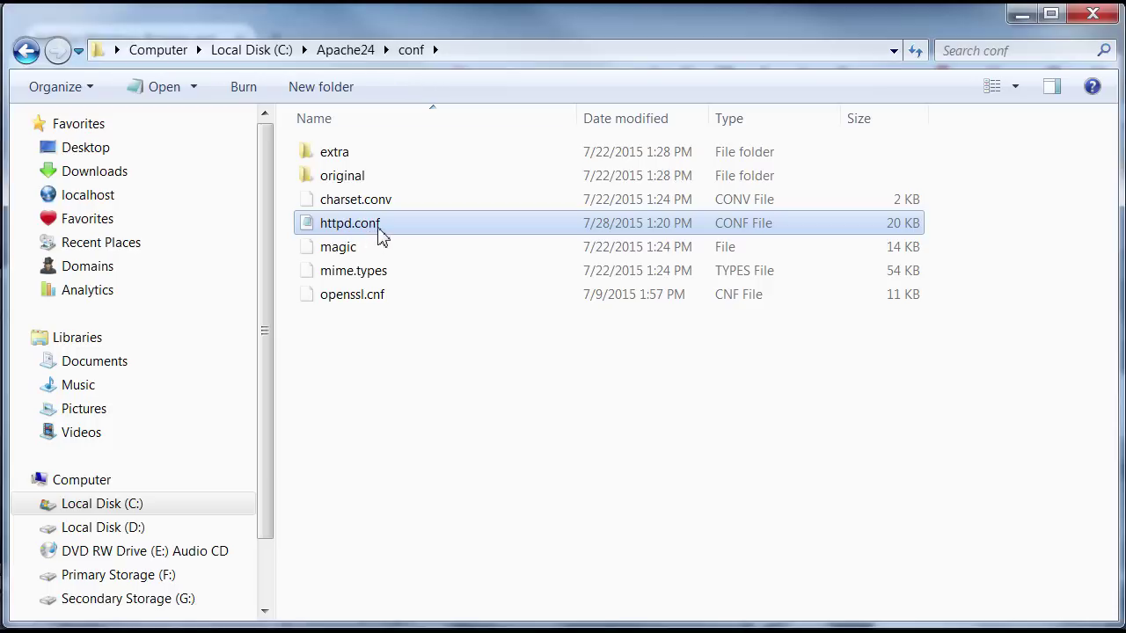
pyautogui.rightClick(382, 233)
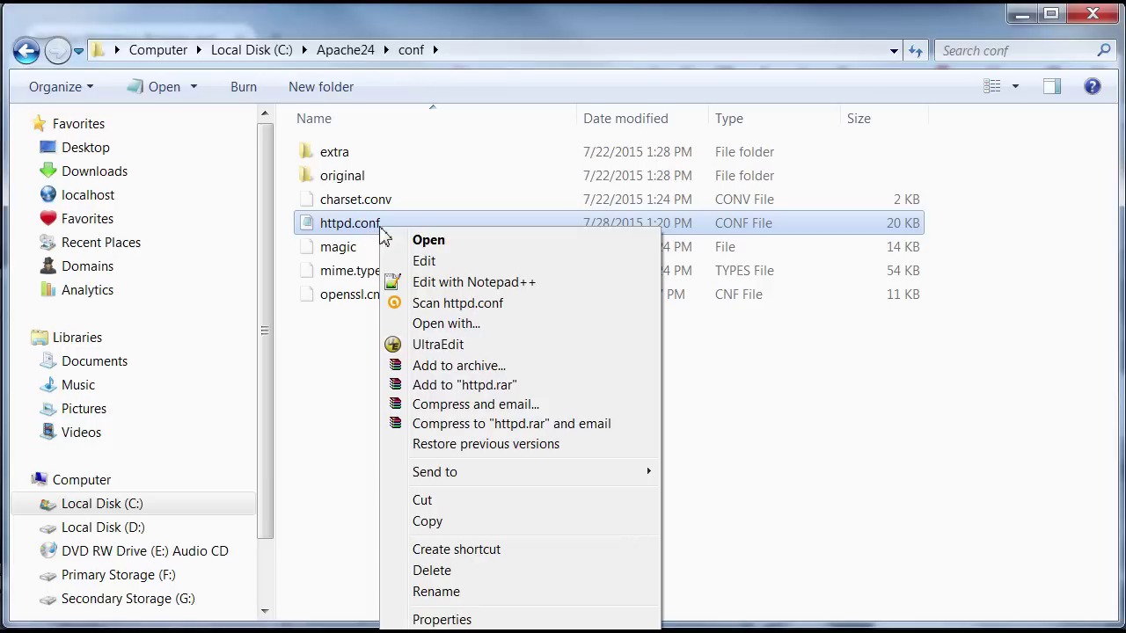
# Open httpd.conf in Notepad and mark the four PHP lines at its top.
pyautogui.click(442, 246)
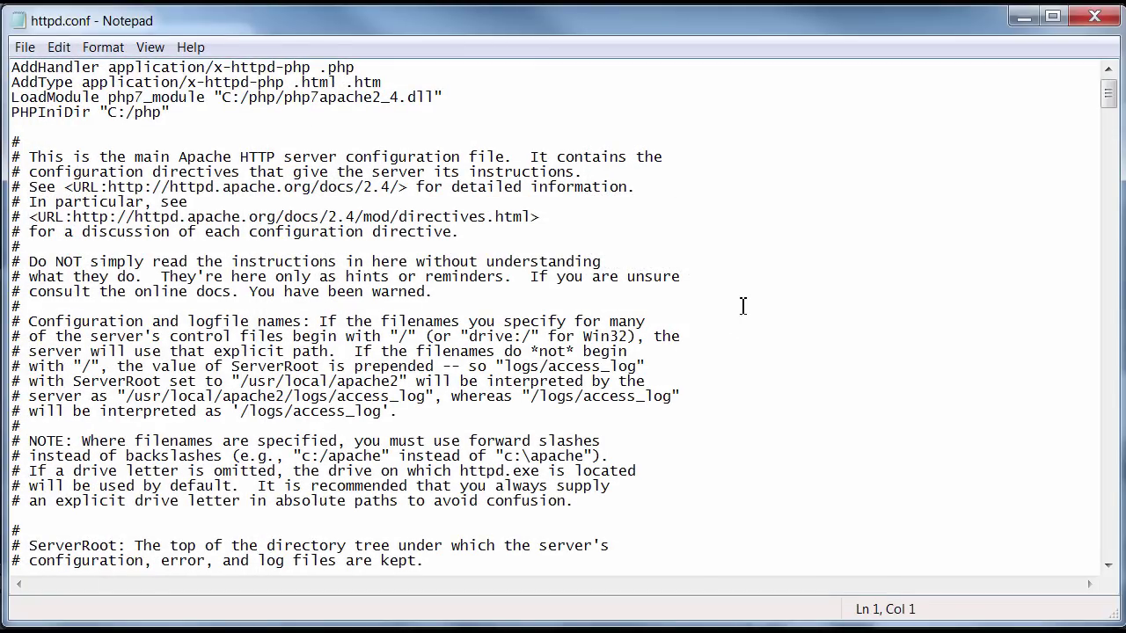
pyautogui.moveTo(1109, 95)
pyautogui.mouseDown()
pyautogui.moveTo(1110, 527)
pyautogui.moveTo(1123, 99)
pyautogui.mouseUp()
pyautogui.moveTo(220, 113); pyautogui.dragTo(10, 38)
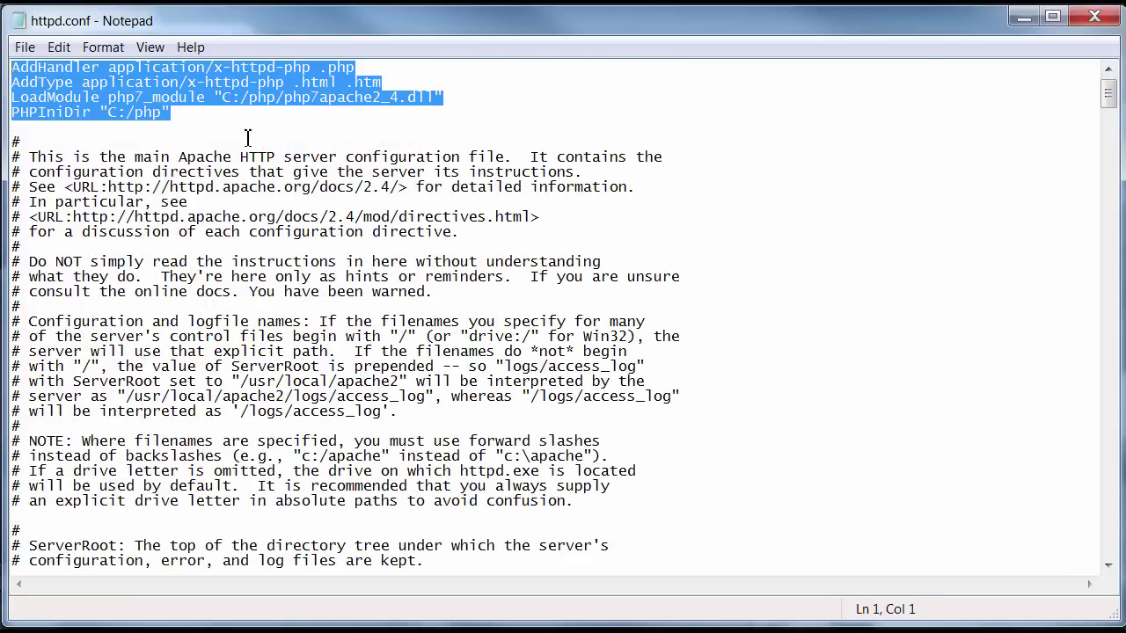
pyautogui.click(207, 114)
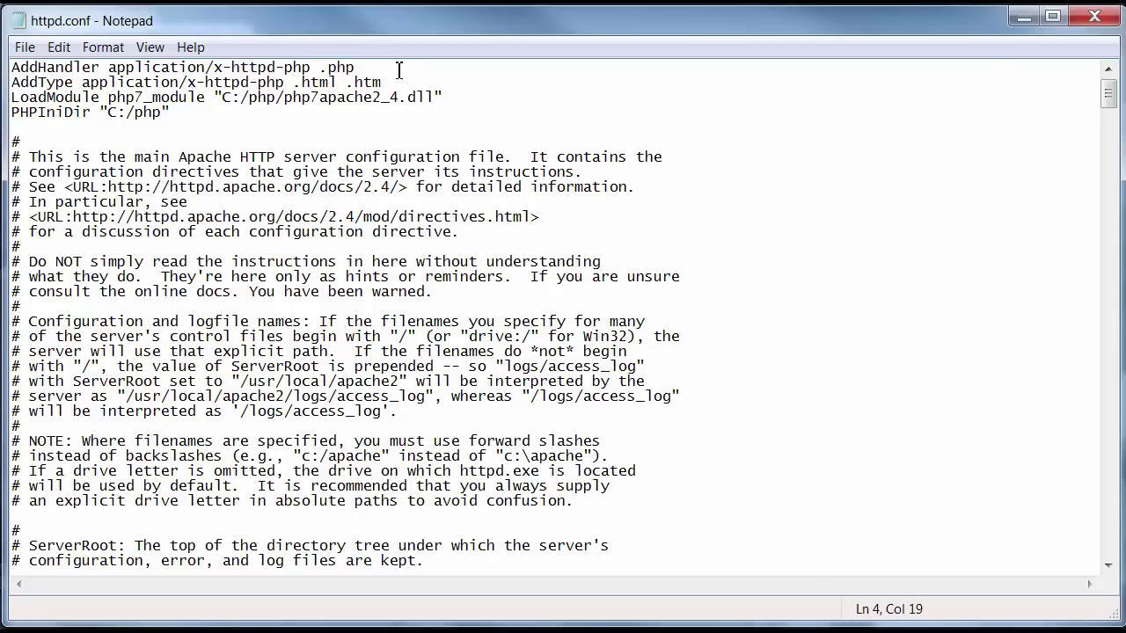
# Select the AddHandler line, then the AddType line, in turn.
pyautogui.moveTo(399, 69); pyautogui.dragTo(14, 35)
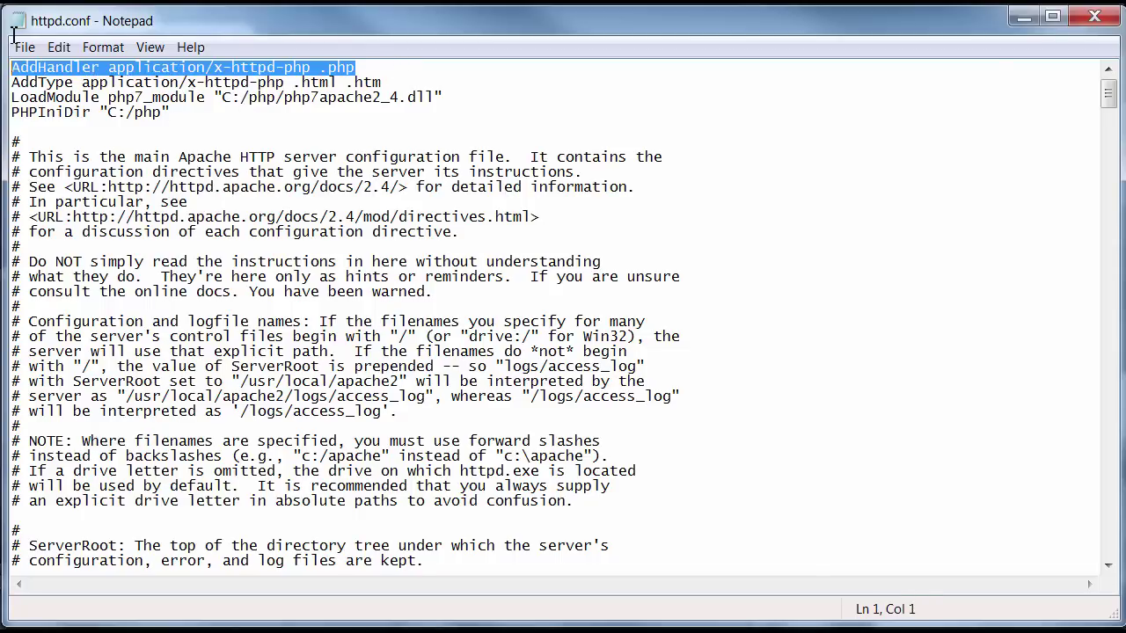
pyautogui.click(373, 69)
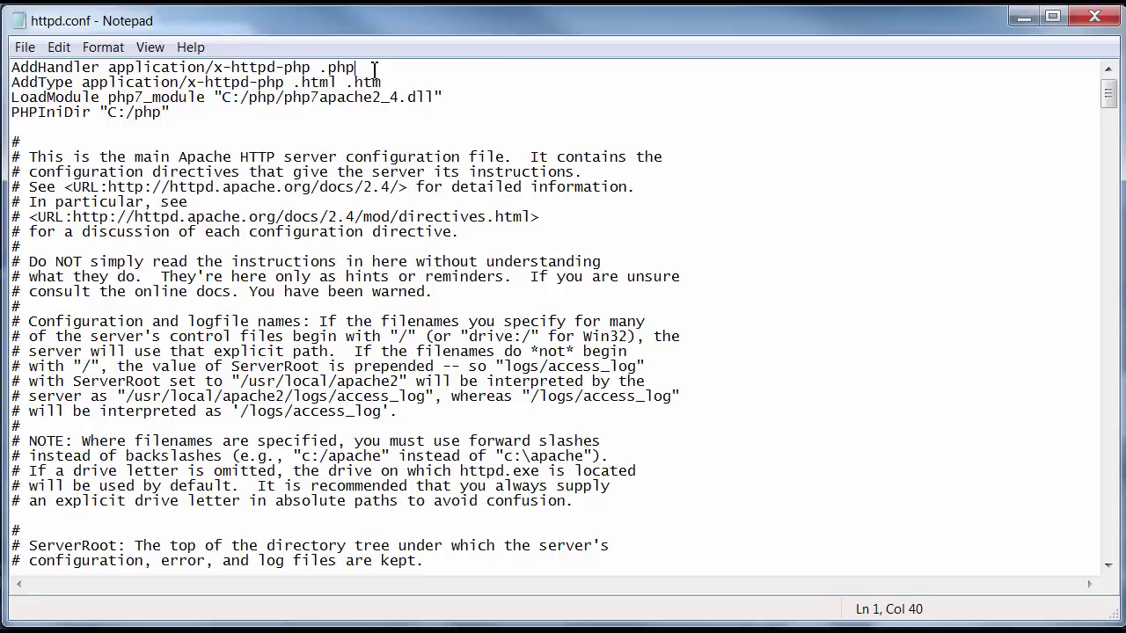
pyautogui.moveTo(314, 69); pyautogui.dragTo(5, 44)
pyautogui.moveTo(389, 69); pyautogui.dragTo(9, 70)
pyautogui.click(83, 82)
pyautogui.moveTo(440, 84); pyautogui.dragTo(5, 81)
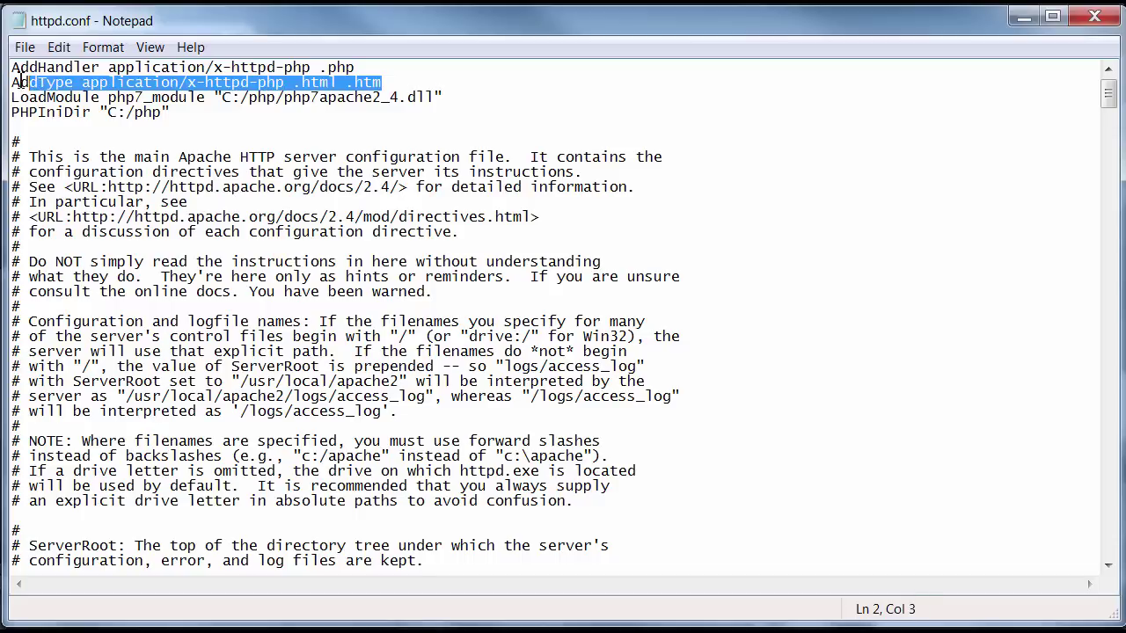
pyautogui.click(278, 82)
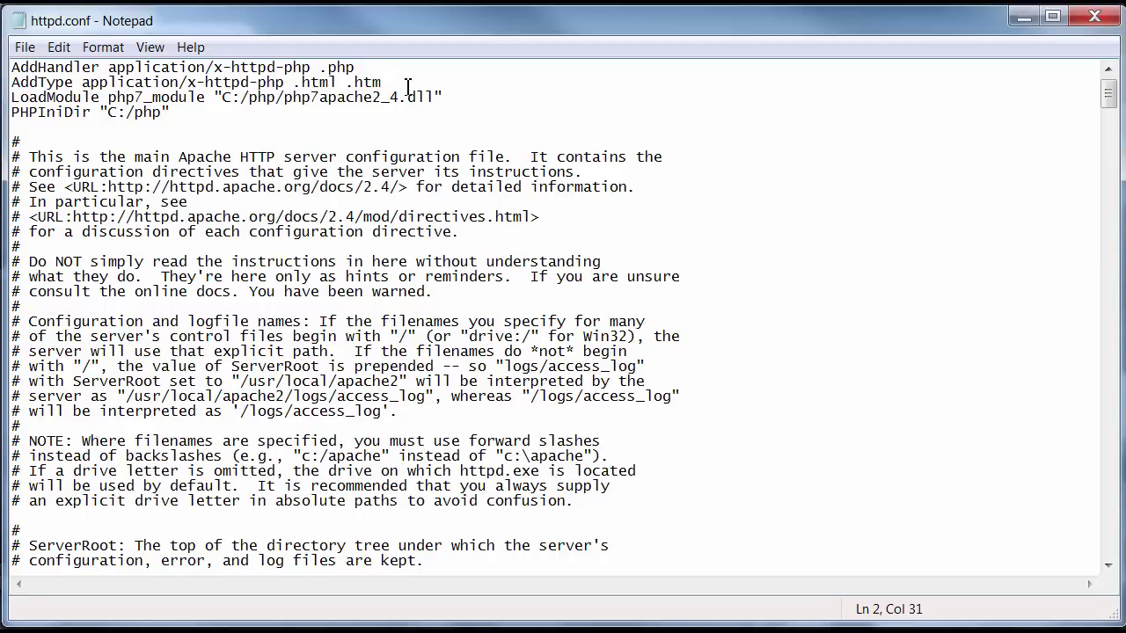
pyautogui.moveTo(407, 84); pyautogui.dragTo(7, 83)
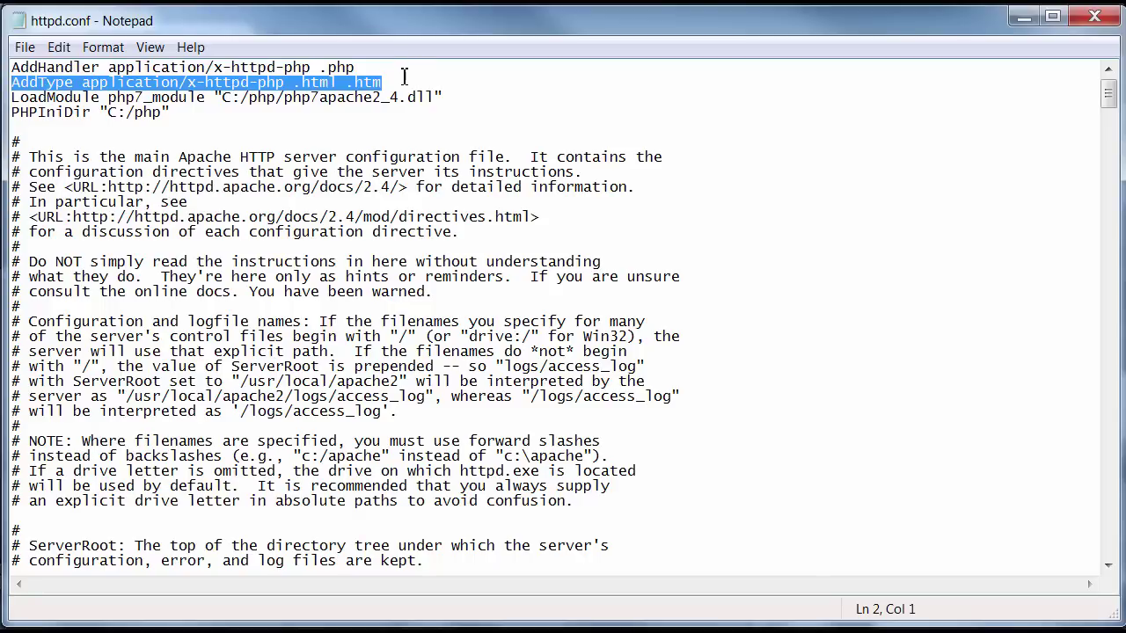
pyautogui.moveTo(405, 77); pyautogui.dragTo(5, 85)
# Mark the LoadModule line's C:/php path and php7apache2_4.dll file name.
pyautogui.moveTo(490, 101); pyautogui.dragTo(8, 98)
pyautogui.click(346, 98)
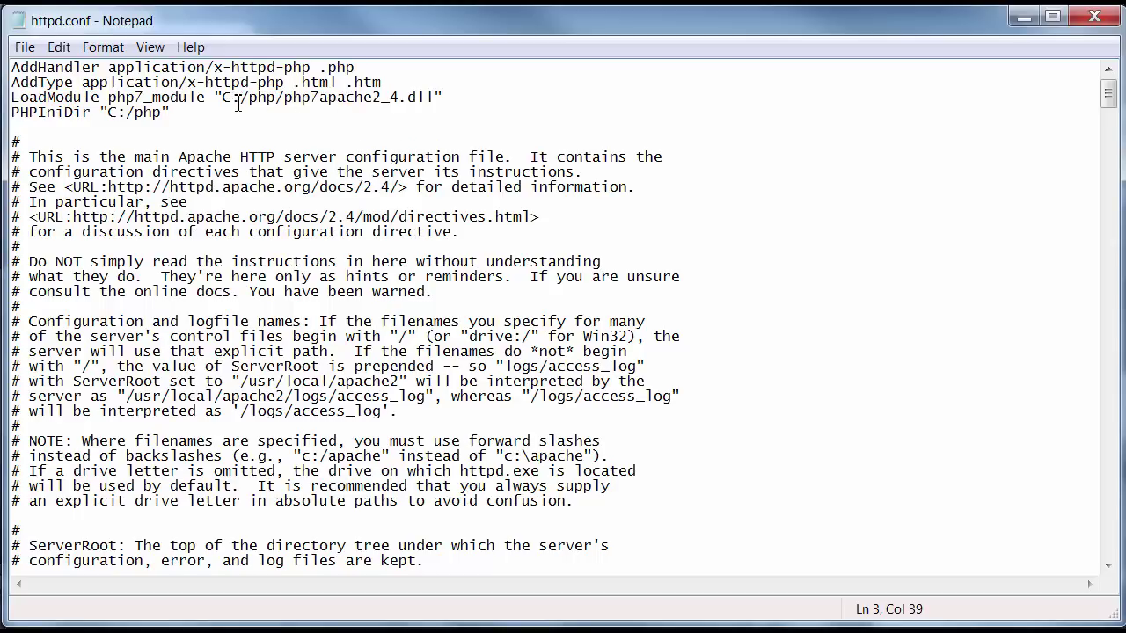
pyautogui.moveTo(222, 99); pyautogui.dragTo(278, 98)
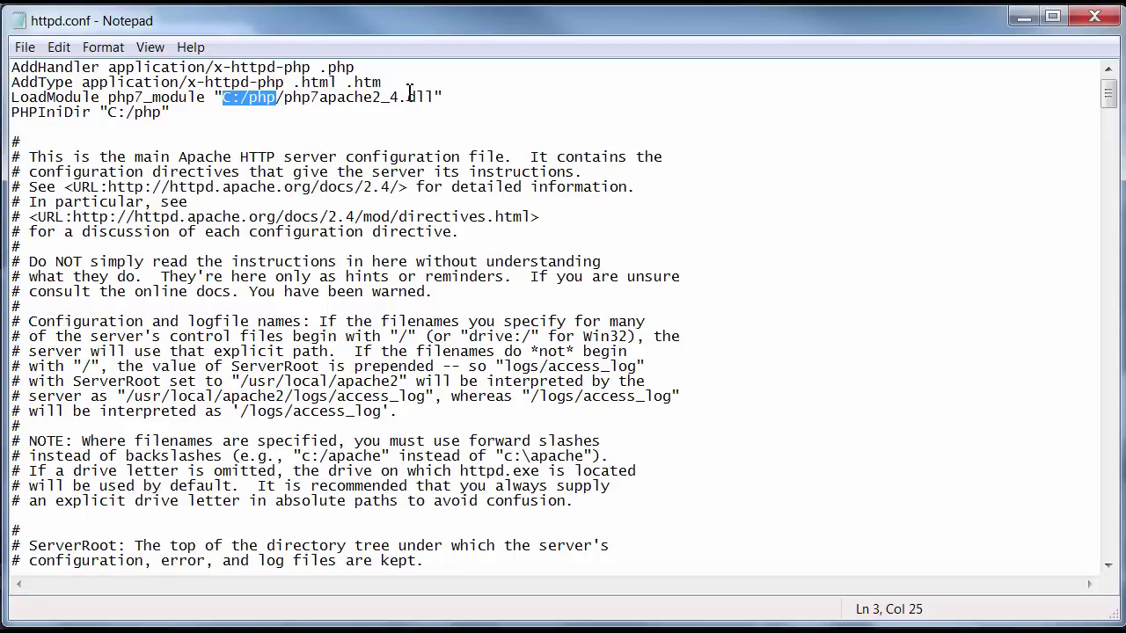
pyautogui.moveTo(435, 97); pyautogui.dragTo(286, 99)
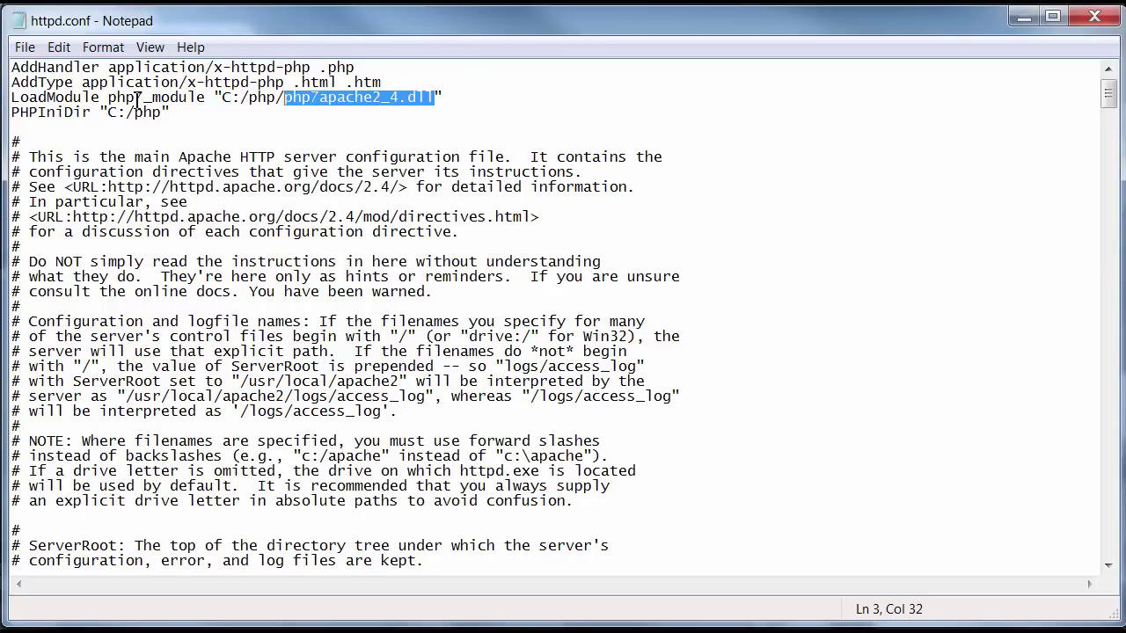
# Change the 7s in php7_module and php7apache2_4.dll to 5, then restore them to 7.
pyautogui.moveTo(145, 97); pyautogui.dragTo(135, 98)
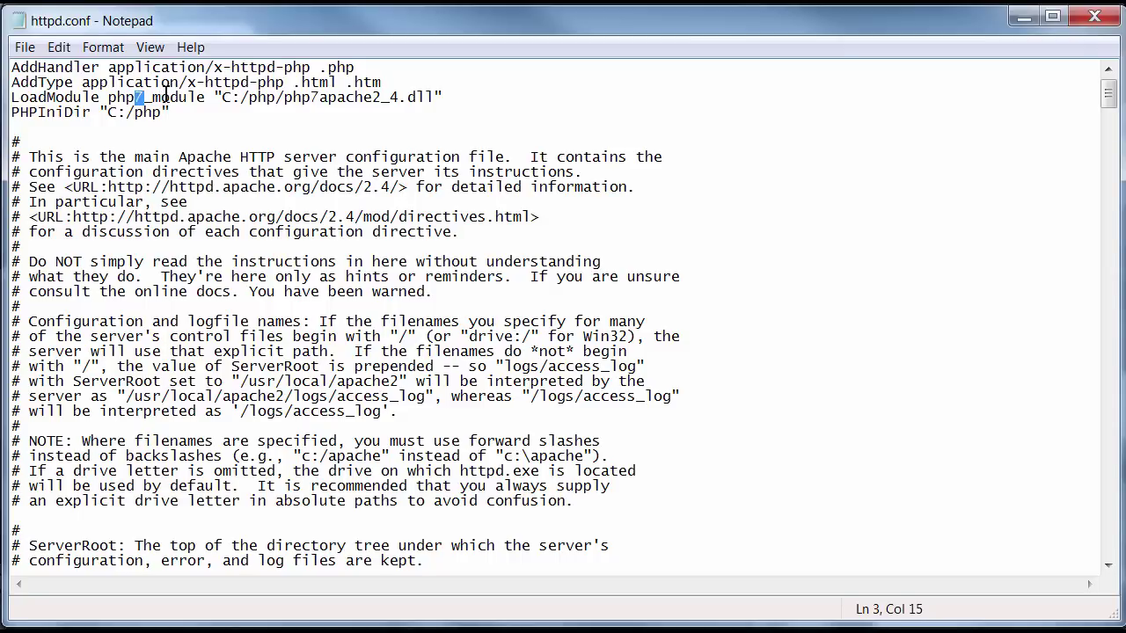
pyautogui.write('5')
pyautogui.moveTo(320, 97); pyautogui.dragTo(311, 97)
pyautogui.write('5')
pyautogui.hotkey('shift', 'Left')
pyautogui.write('7')
pyautogui.moveTo(147, 98); pyautogui.dragTo(139, 98)
pyautogui.write('7')
# Switch to the localhost Explorer window, find php7apache2_4.dll in C:\php, then close Explorer.
pyautogui.hotkey('alt', 'Tab')
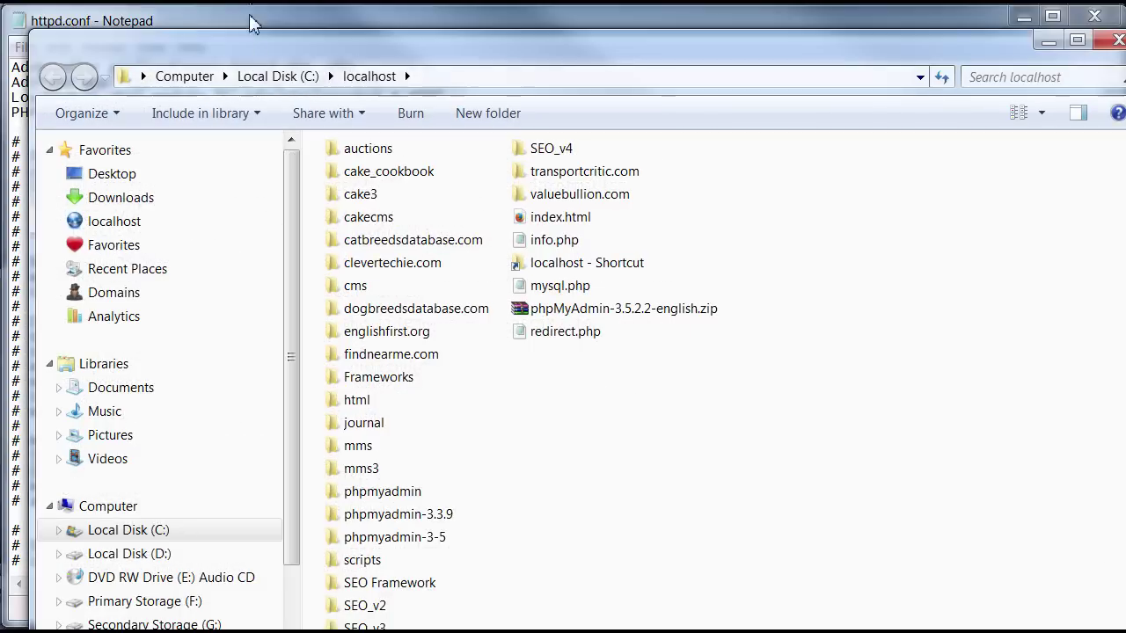
pyautogui.doubleClick(252, 26)
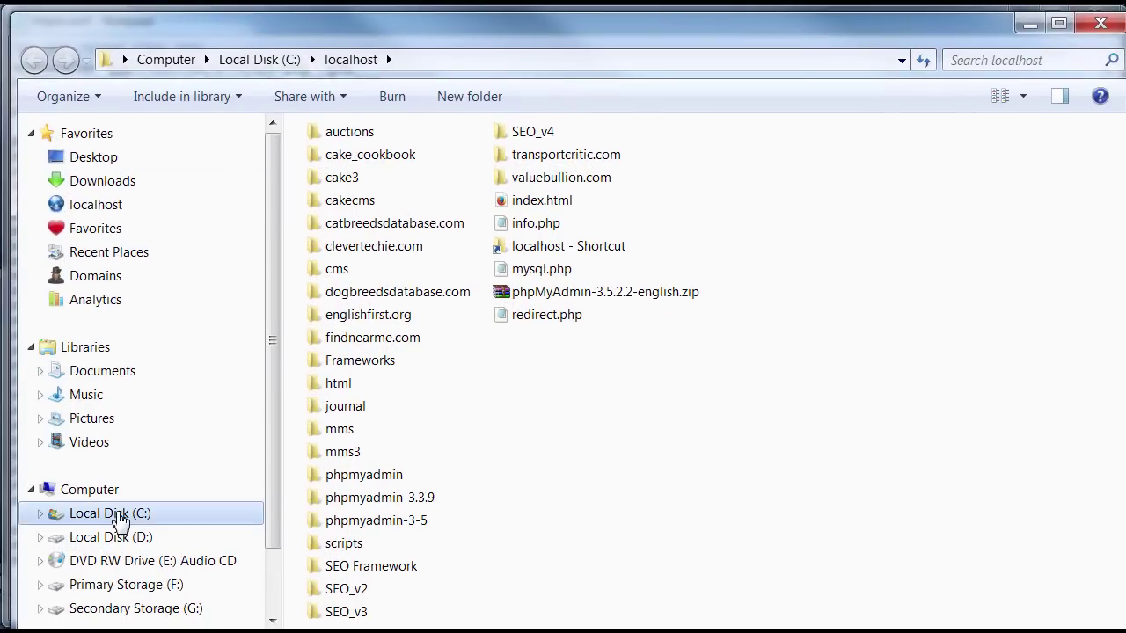
pyautogui.click(93, 514)
pyautogui.doubleClick(355, 472)
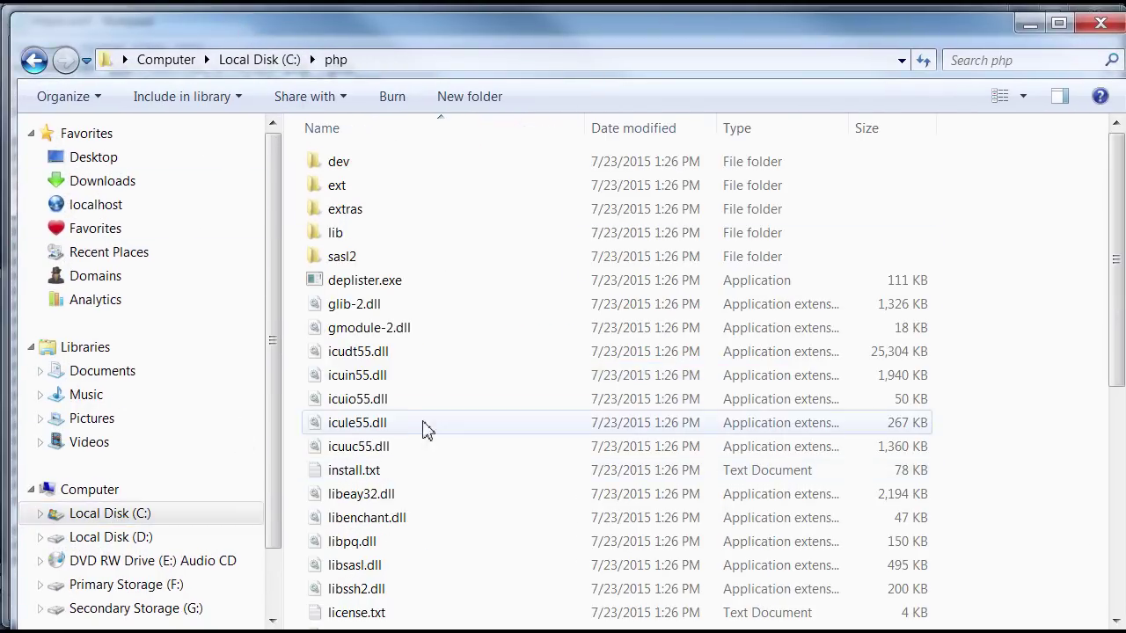
pyautogui.scroll(-6, 458, 475)
pyautogui.click(426, 408)
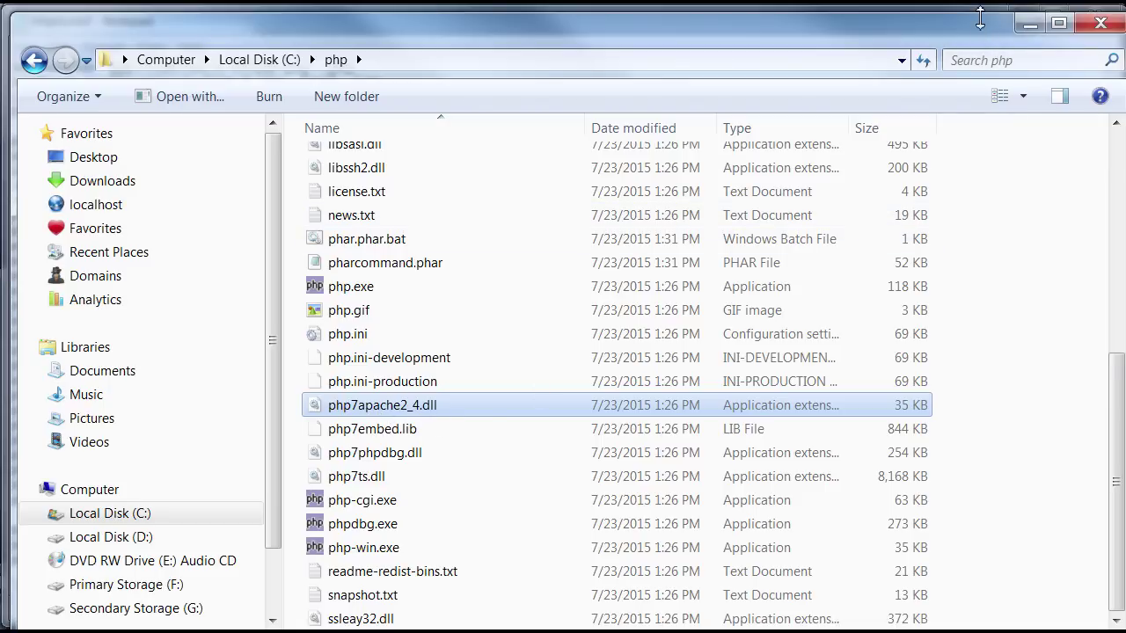
pyautogui.moveTo(979, 18); pyautogui.dragTo(980, 15)
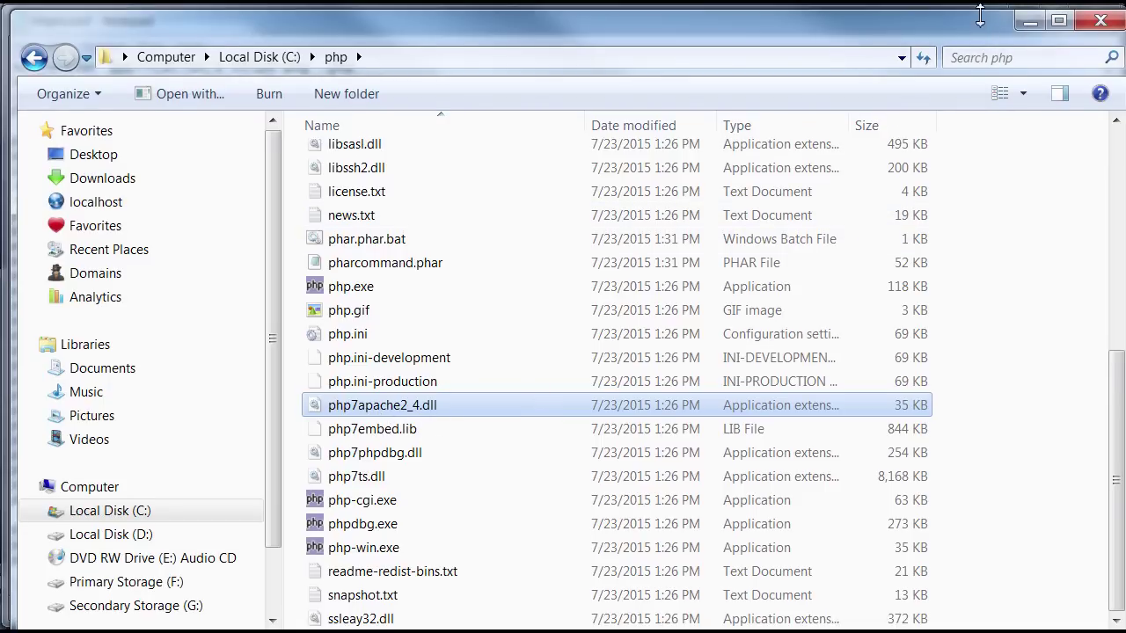
pyautogui.click(1102, 21)
pyautogui.click(180, 99)
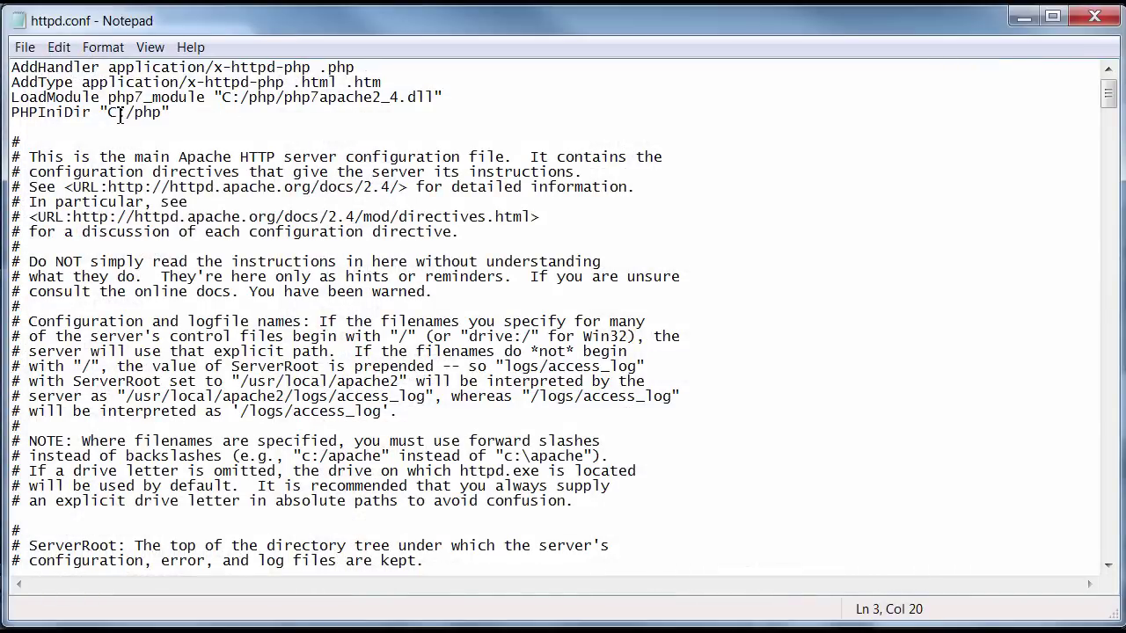
pyautogui.click(92, 115)
pyautogui.moveTo(92, 114); pyautogui.dragTo(12, 114)
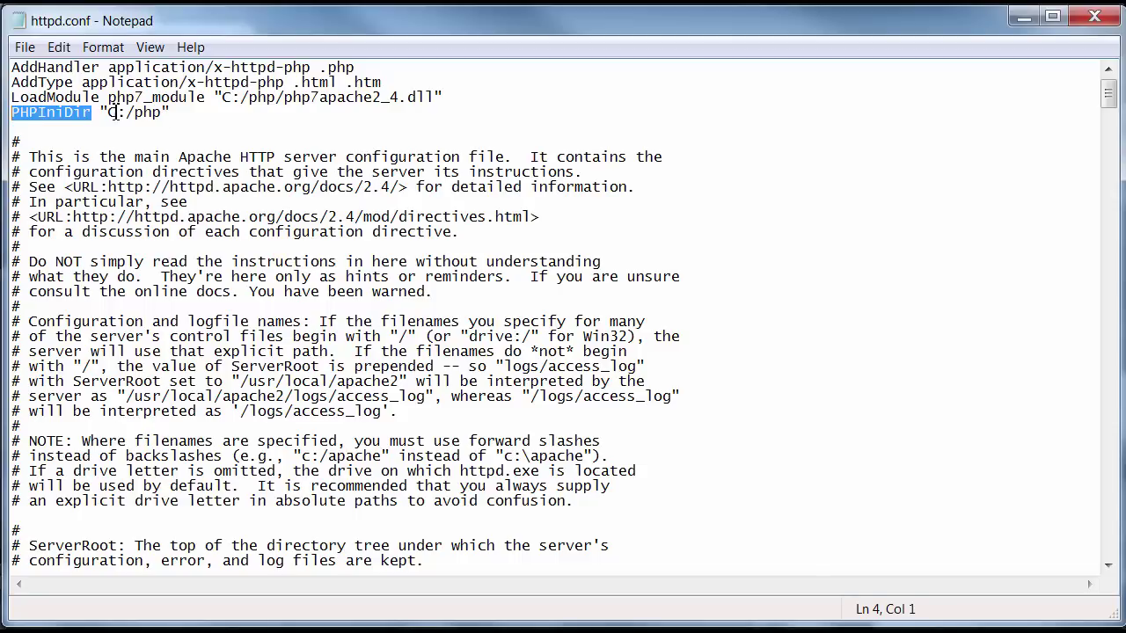
pyautogui.moveTo(109, 114); pyautogui.dragTo(161, 114)
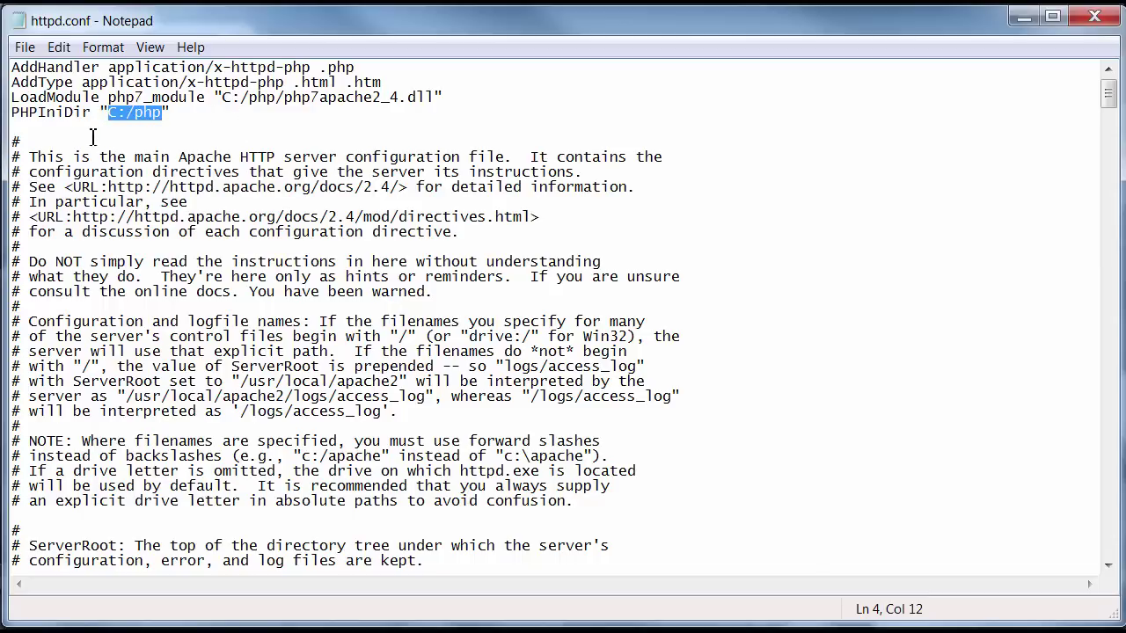
pyautogui.hotkey('alt', 'Tab')
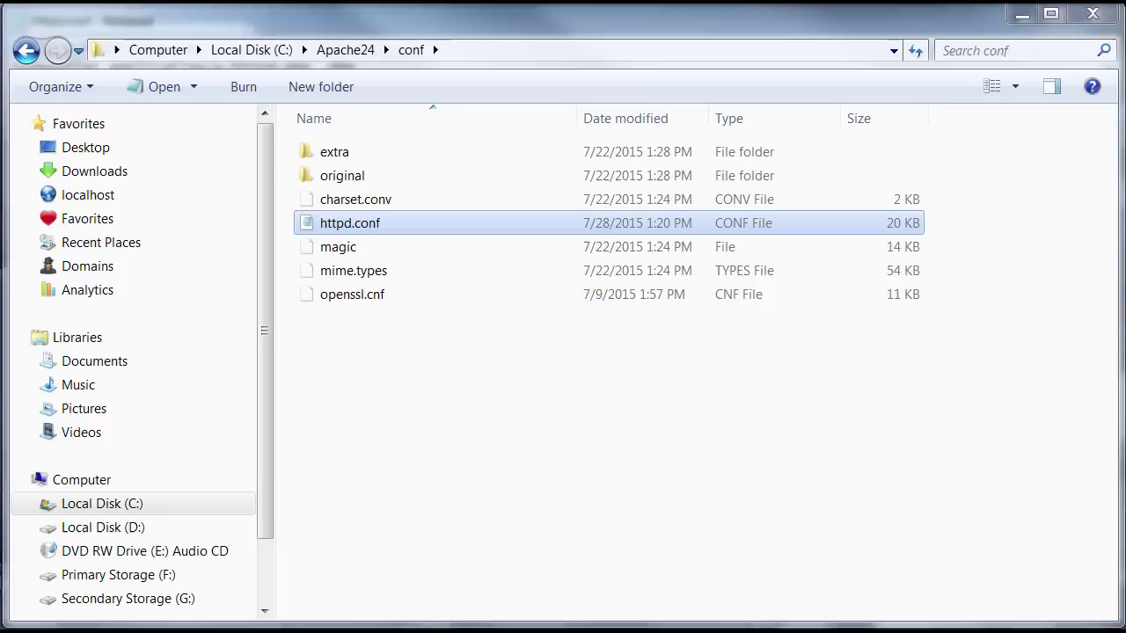
pyautogui.click(88, 195)
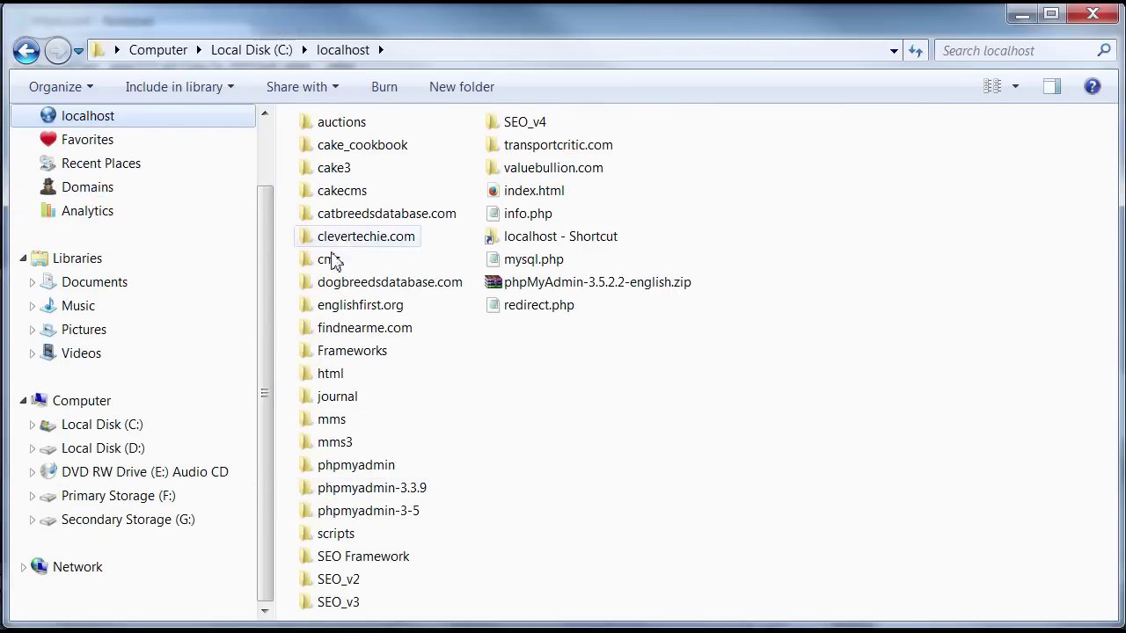
pyautogui.click(104, 506)
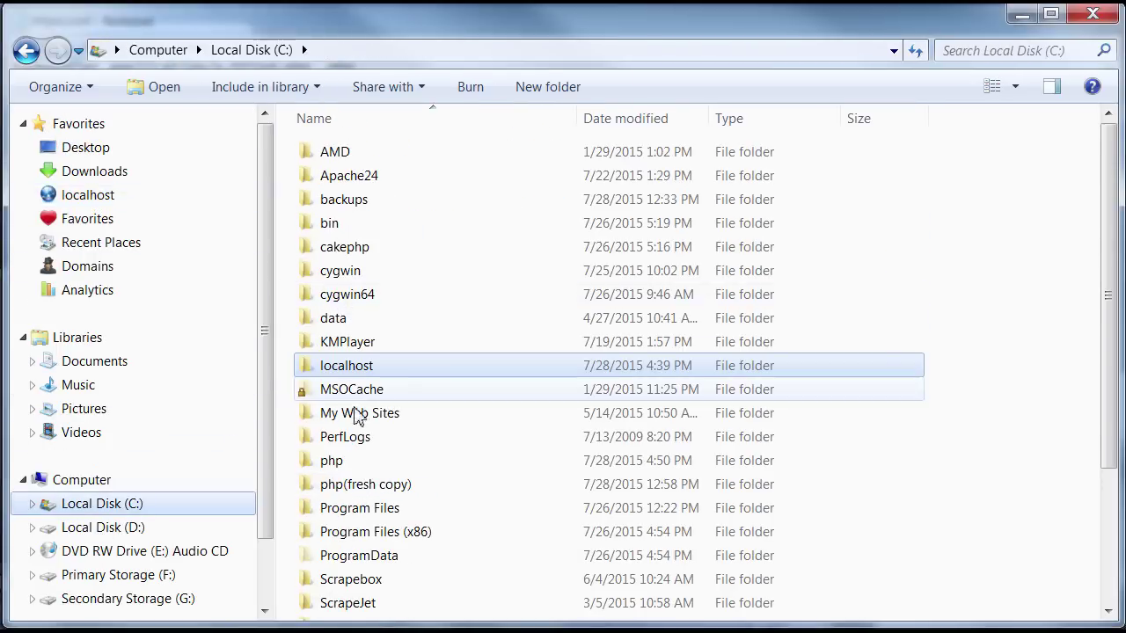
pyautogui.doubleClick(330, 460)
pyautogui.scroll(-3, 392, 431)
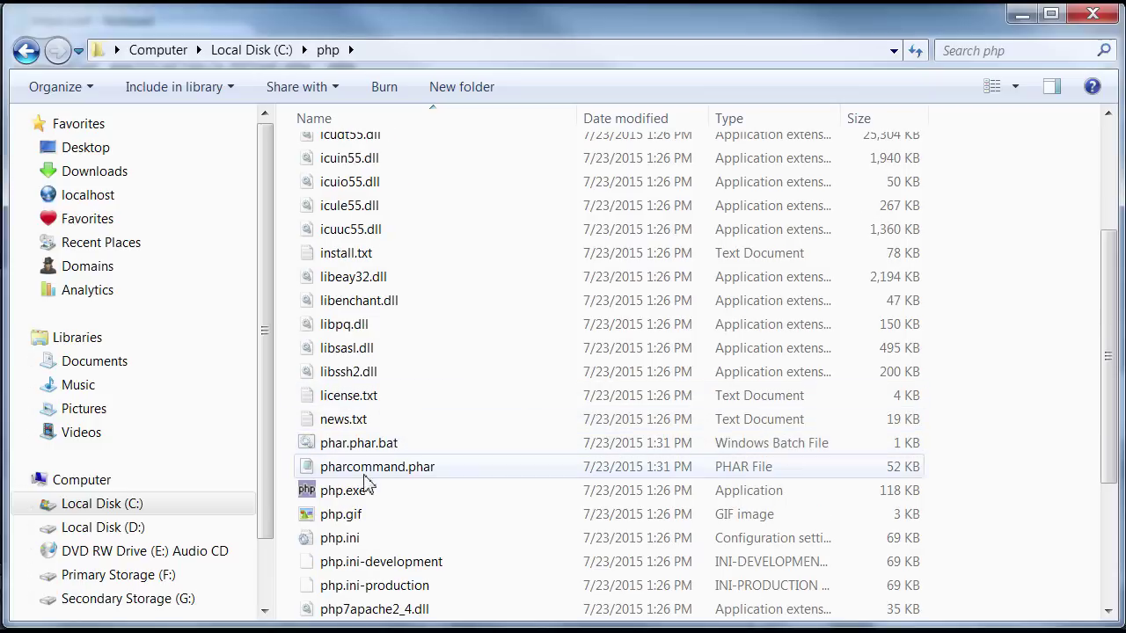
pyautogui.click(351, 515)
pyautogui.click(378, 540)
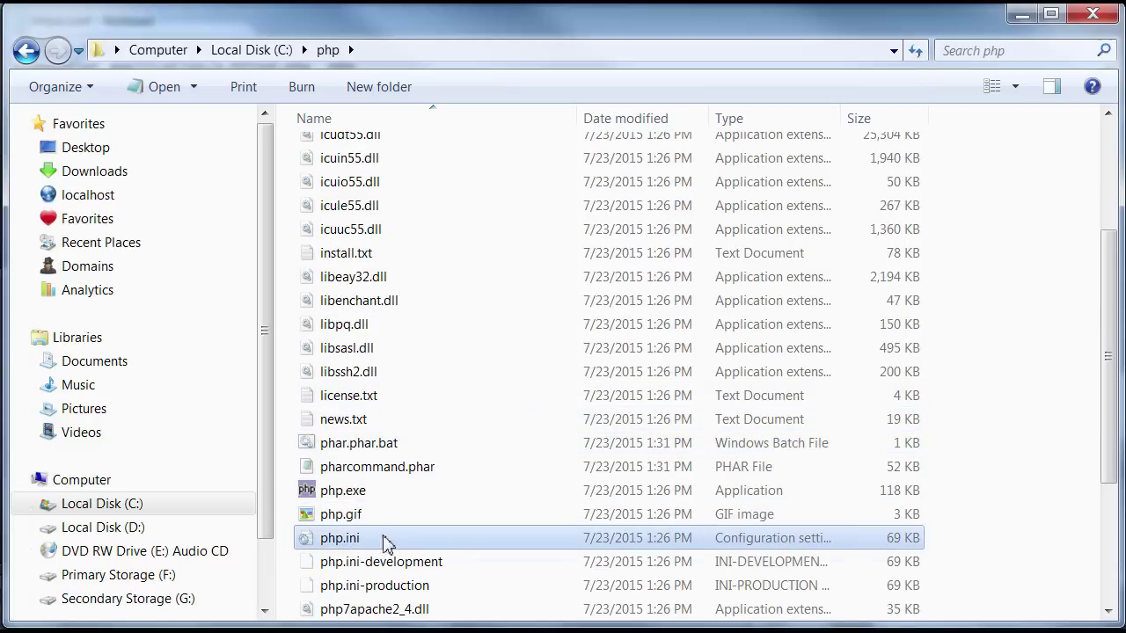
# Select the first four PHP directive lines at the top of httpd.conf.
pyautogui.click(1024, 18)
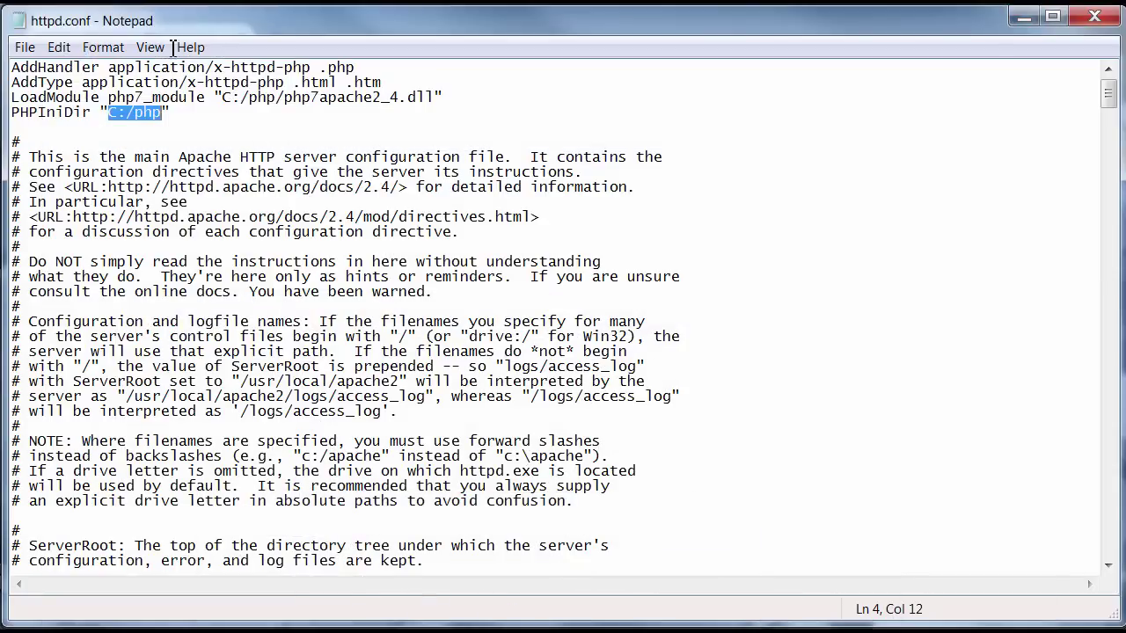
pyautogui.hotkey('shift', 'Up')
pyautogui.hotkey('shift', 'Home')
pyautogui.hotkey('shift', 'Up')
pyautogui.hotkey('shift', 'Up')
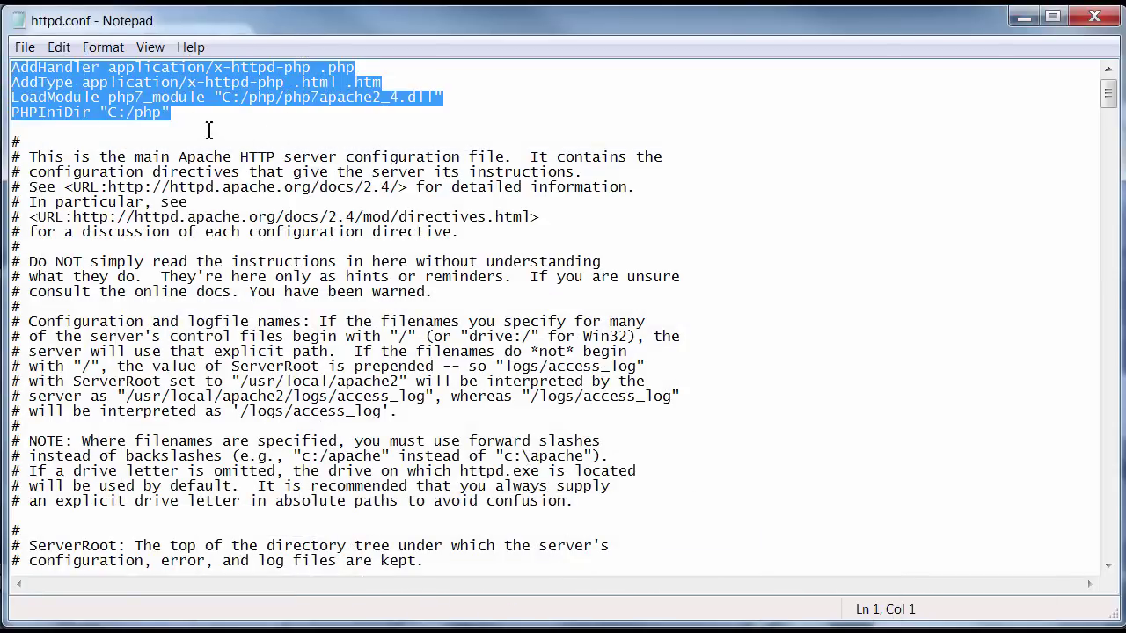
pyautogui.click(237, 131)
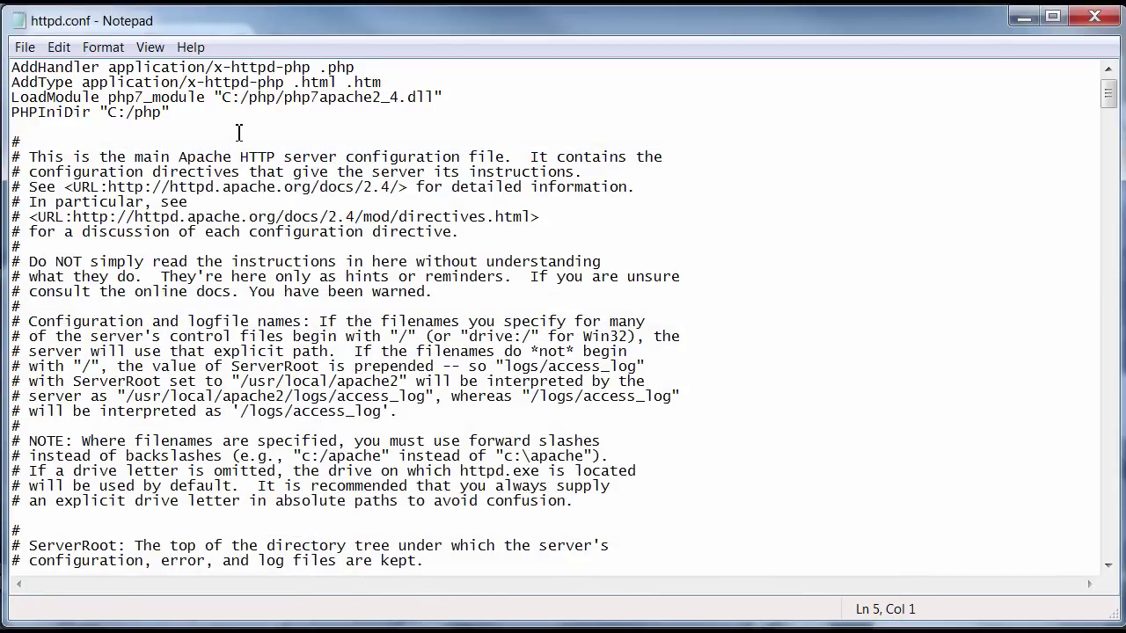
# Check the c:/localhost DocumentRoot and Directory paths, then save httpd.conf.
pyautogui.moveTo(1110, 95); pyautogui.dragTo(1108, 302)
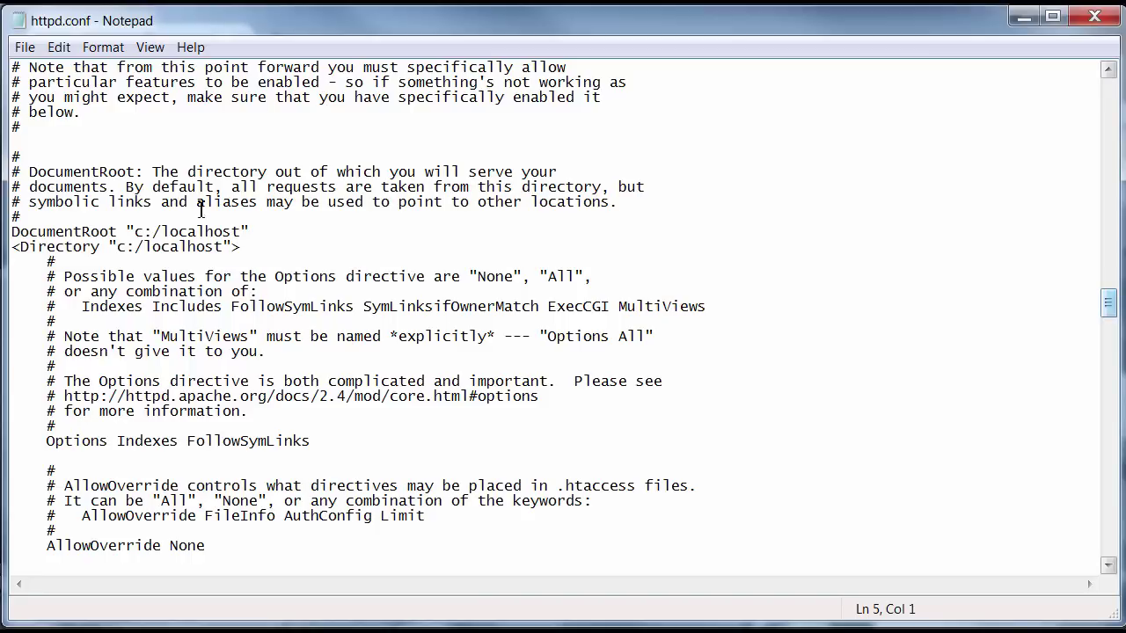
pyautogui.moveTo(135, 231)
pyautogui.mouseDown()
pyautogui.moveTo(238, 236)
pyautogui.moveTo(243, 249)
pyautogui.moveTo(127, 234)
pyautogui.mouseUp()
pyautogui.click(252, 231)
pyautogui.moveTo(224, 248); pyautogui.dragTo(118, 248)
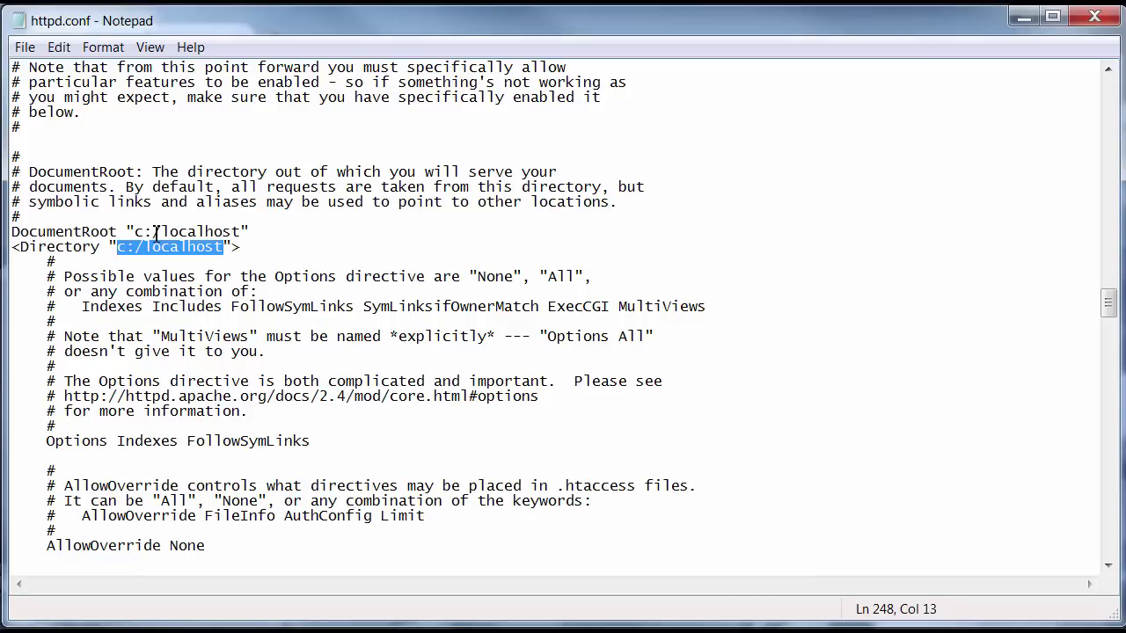
pyautogui.click(260, 249)
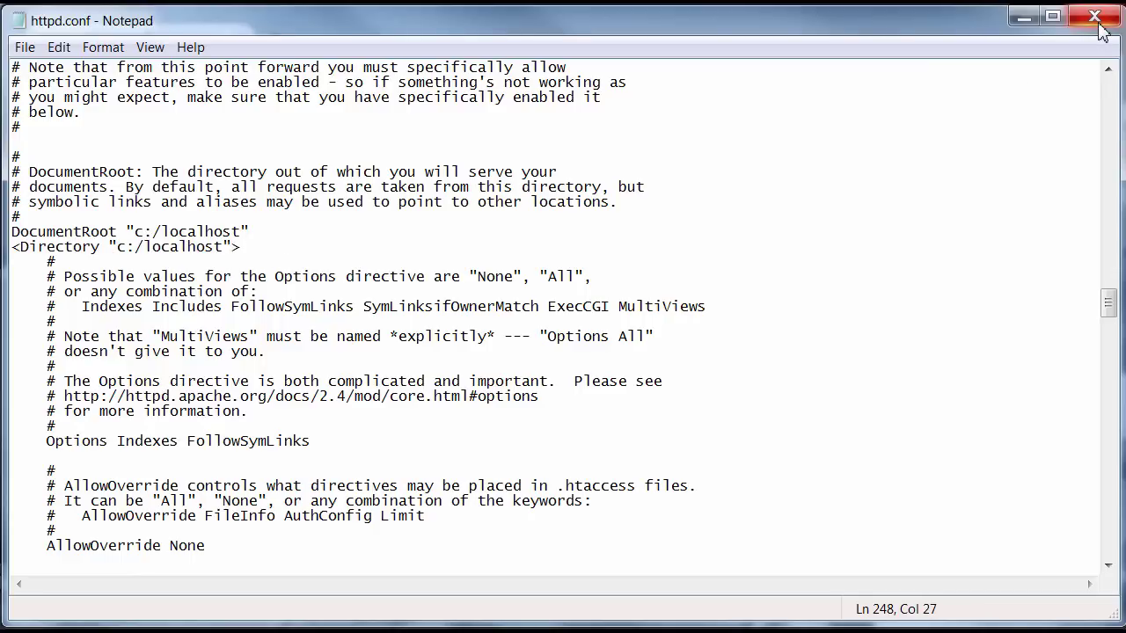
pyautogui.moveTo(1108, 304); pyautogui.dragTo(1107, 93)
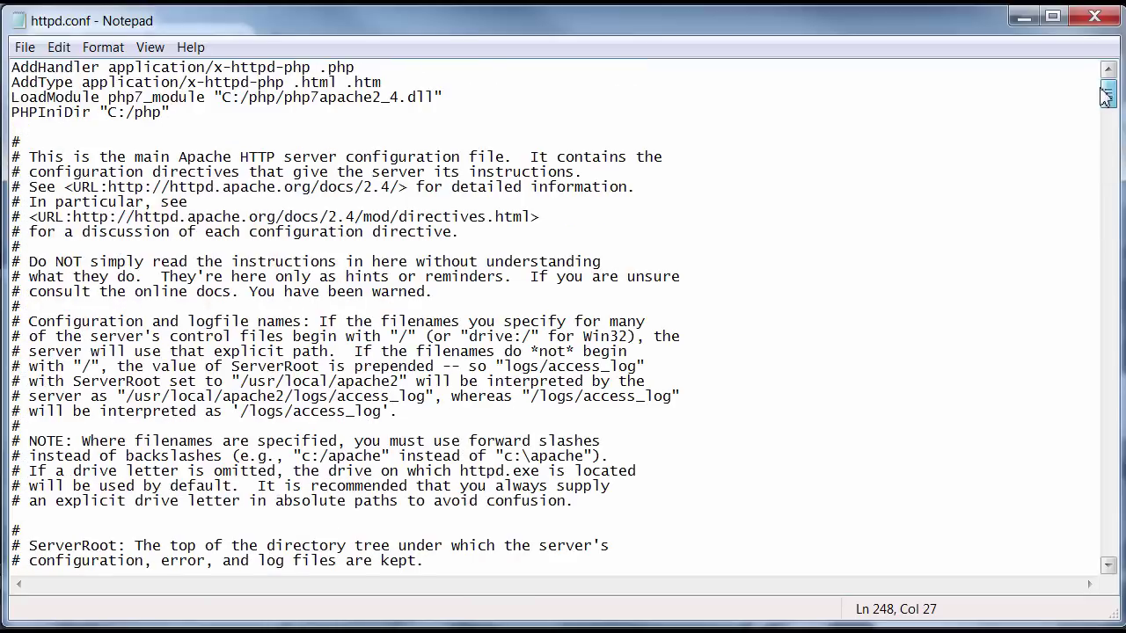
pyautogui.click(26, 47)
pyautogui.click(51, 111)
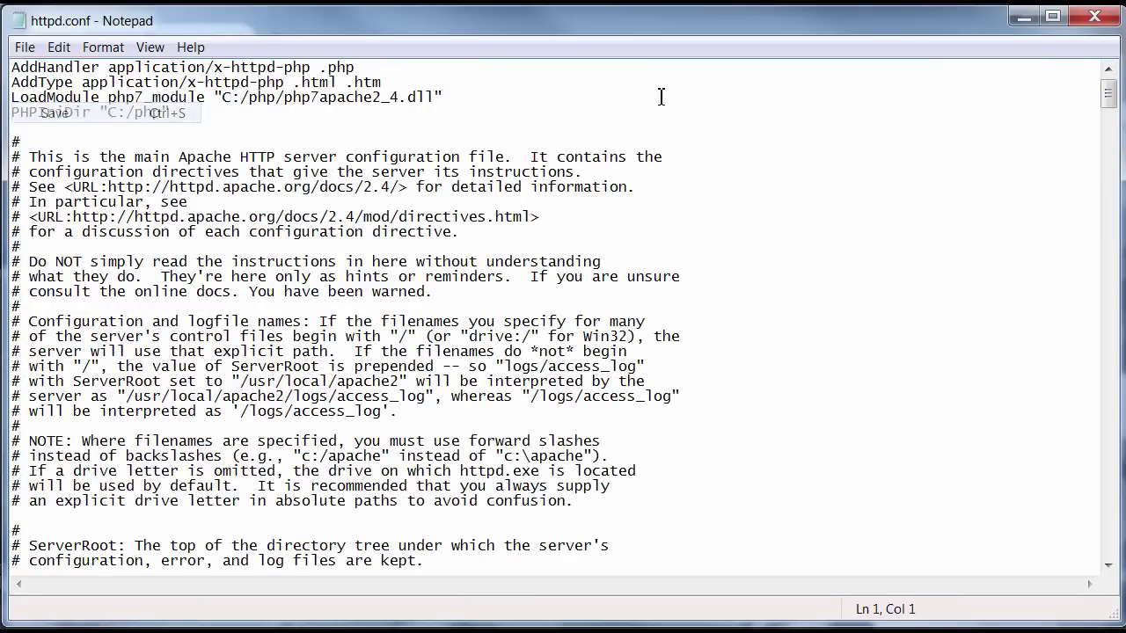
# Close httpd.conf, browse to C:\Apache24\bin and select ApacheMonitor.exe.
pyautogui.click(1094, 17)
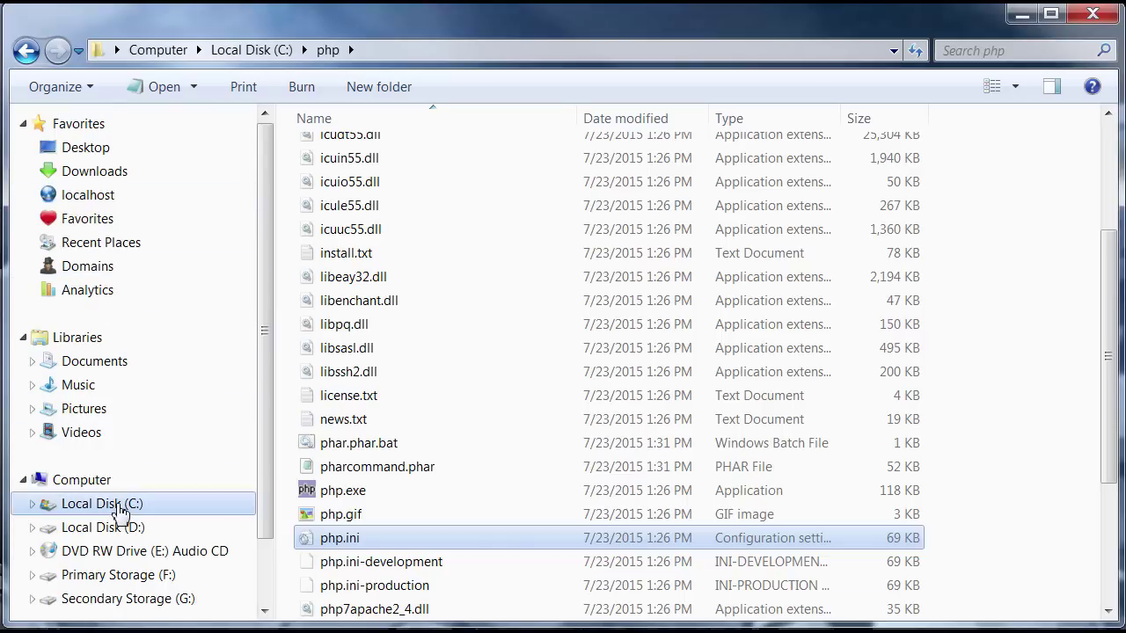
pyautogui.click(117, 510)
pyautogui.doubleClick(408, 176)
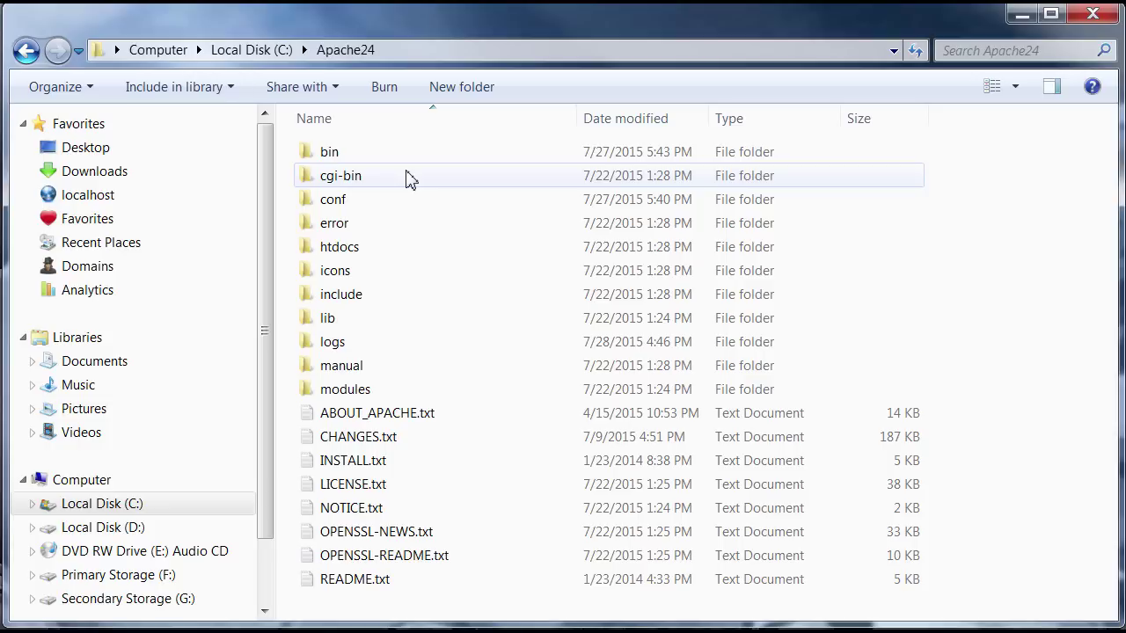
pyautogui.doubleClick(343, 155)
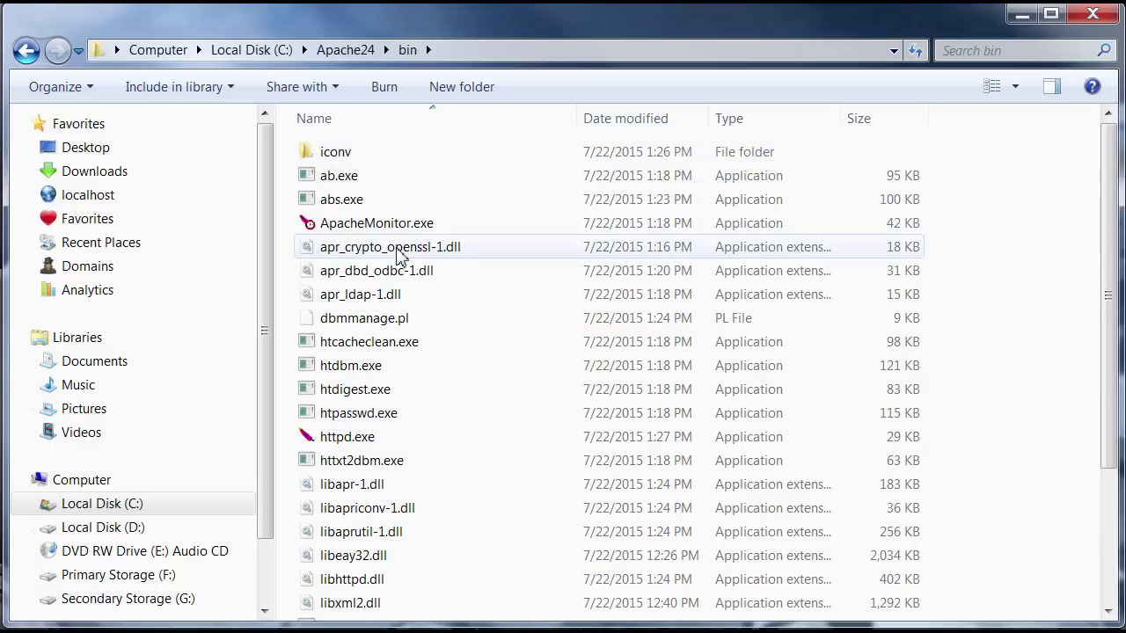
pyautogui.click(398, 227)
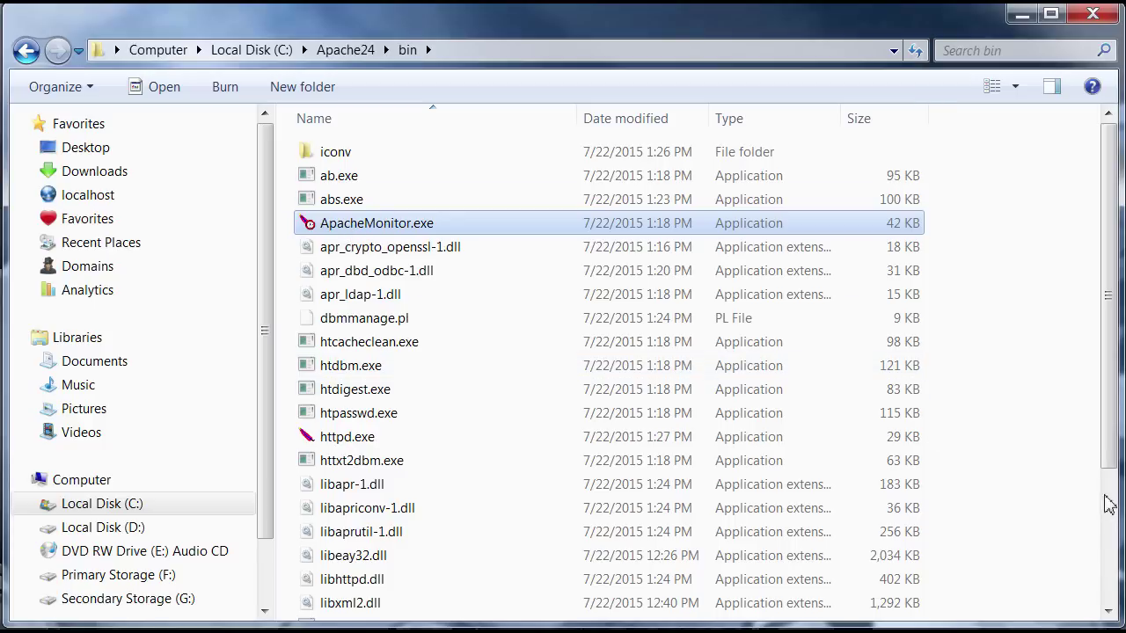
# Restart and start the Apache2.2 service from the Apache tray menu.
pyautogui.click(1116, 619)
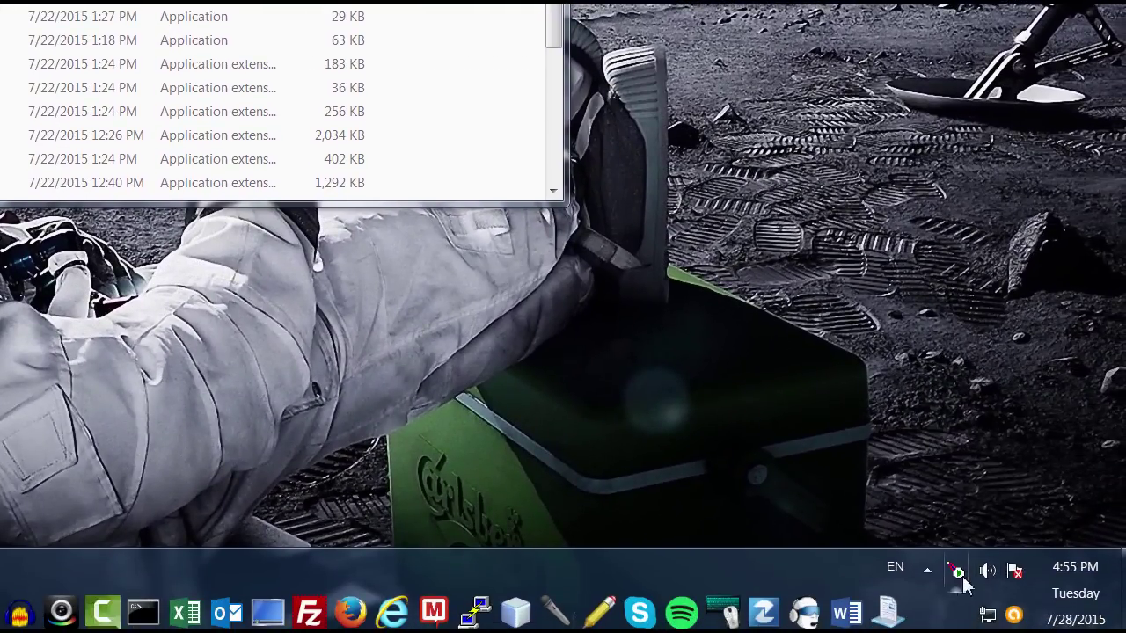
pyautogui.click(959, 577)
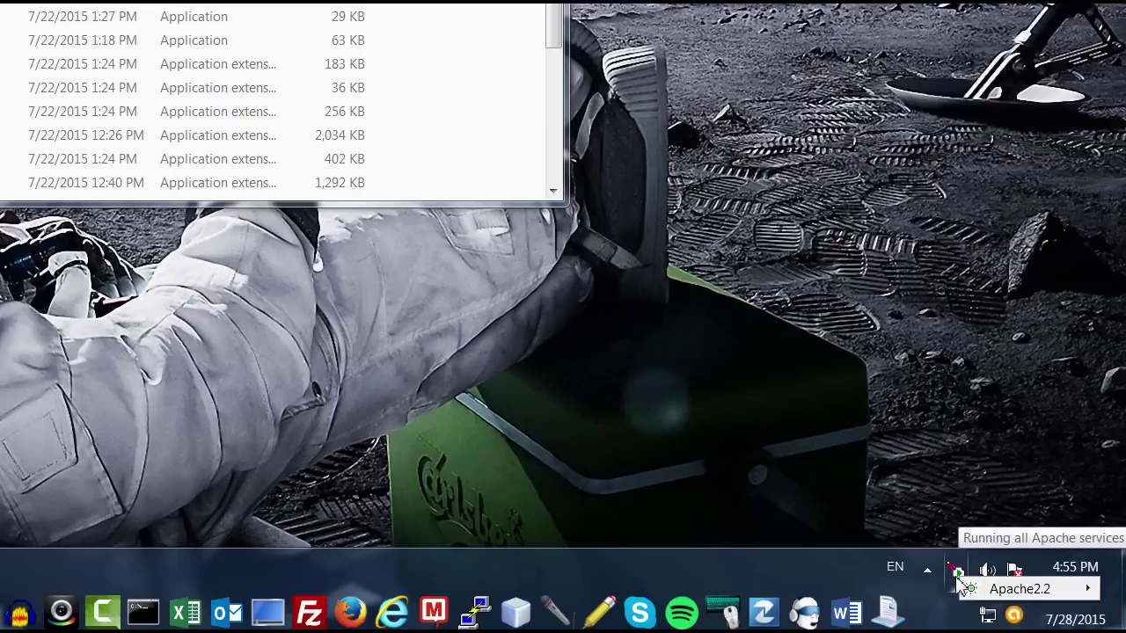
pyautogui.moveTo(976, 589)
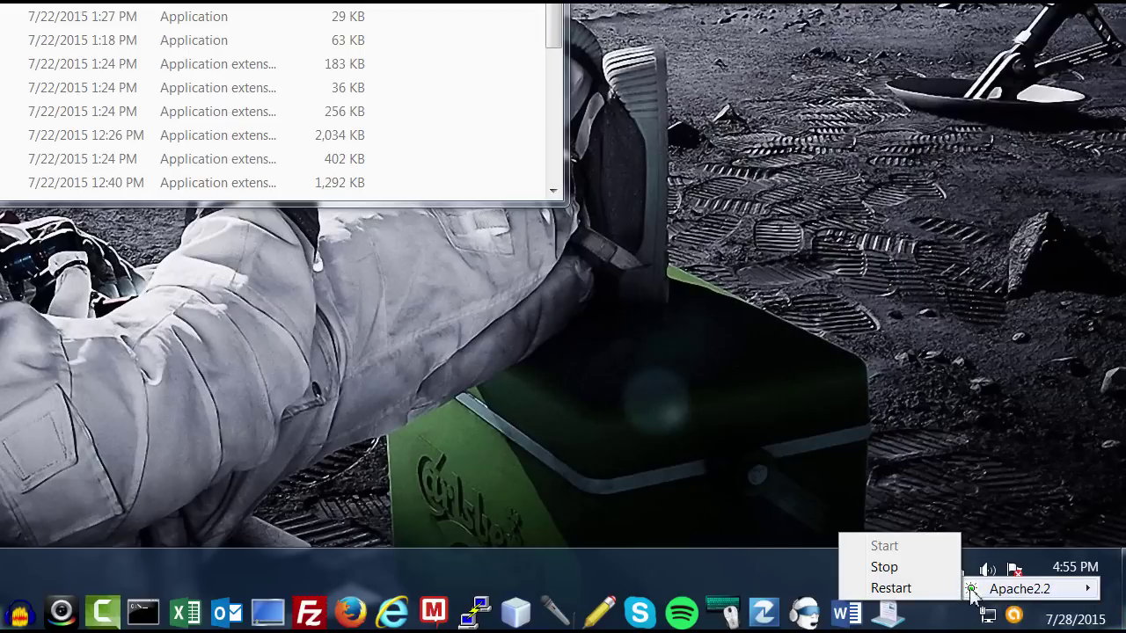
pyautogui.click(915, 588)
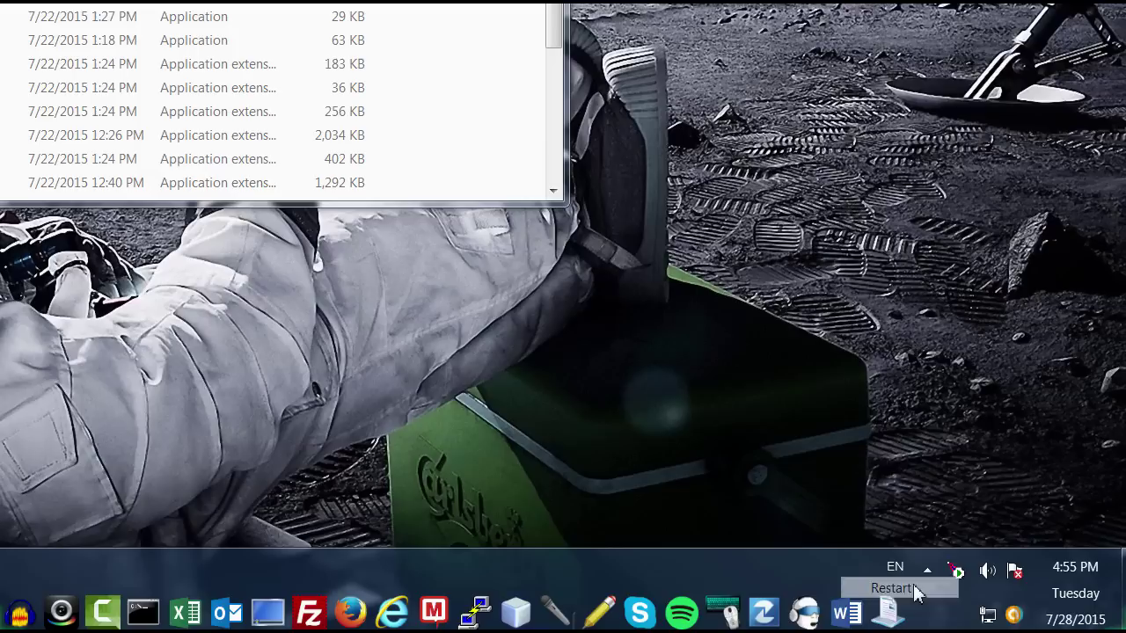
pyautogui.click(957, 572)
pyautogui.moveTo(961, 587)
pyautogui.click(955, 540)
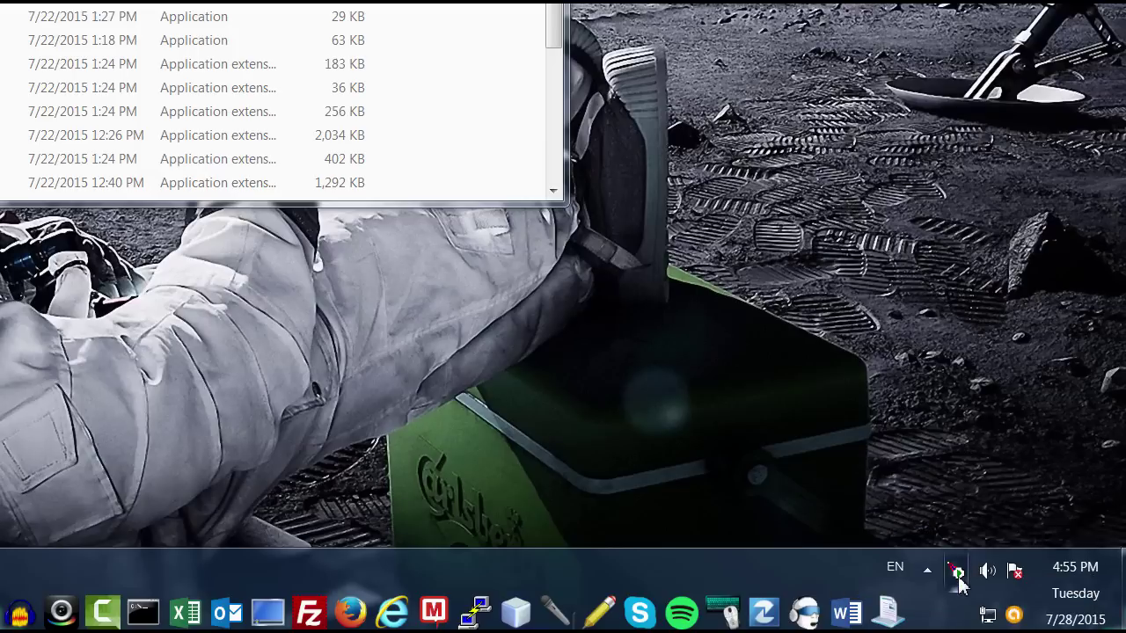
# Stop and start Apache2.2 again in Apache Service Monitor, then close the monitor.
pyautogui.click(959, 581)
pyautogui.rightClick(963, 583)
pyautogui.click(979, 513)
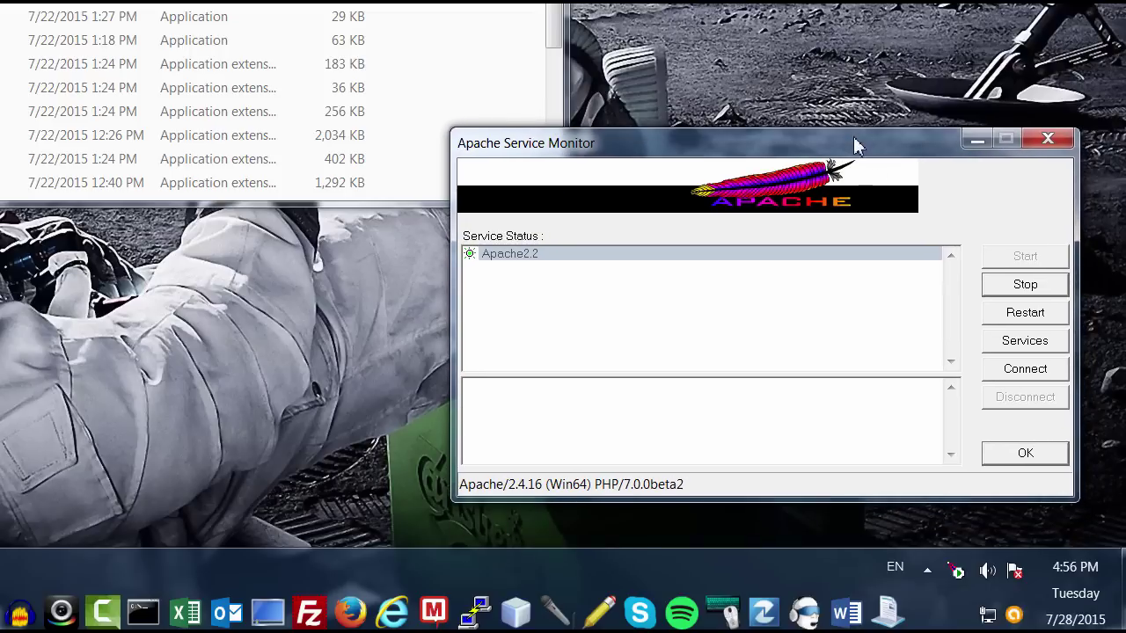
pyautogui.click(1026, 284)
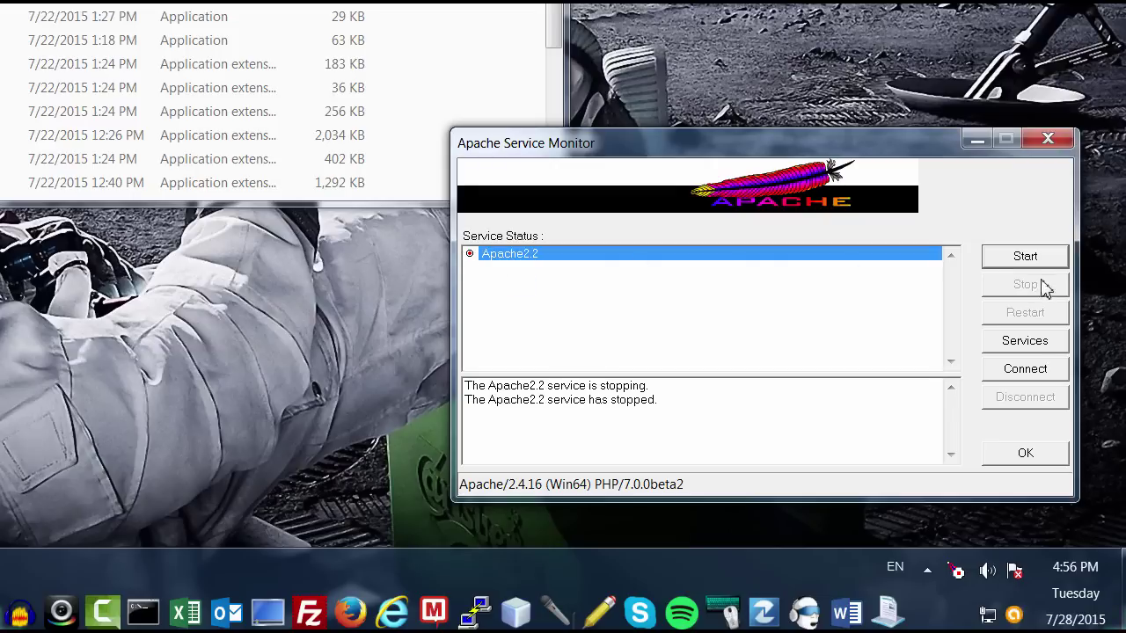
pyautogui.click(1013, 257)
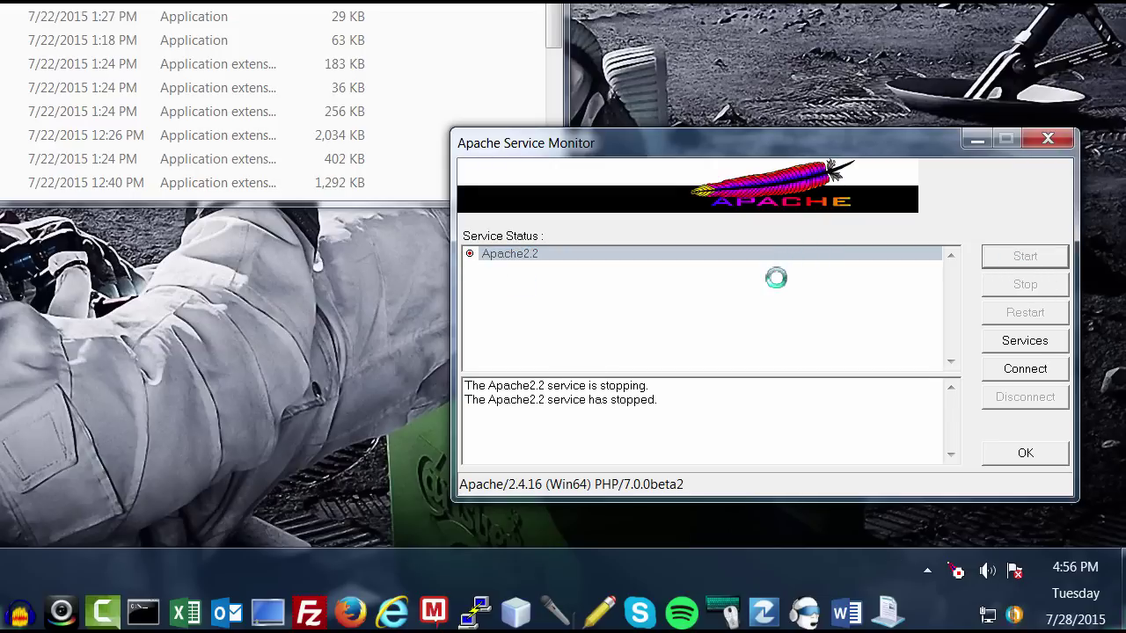
pyautogui.click(1048, 139)
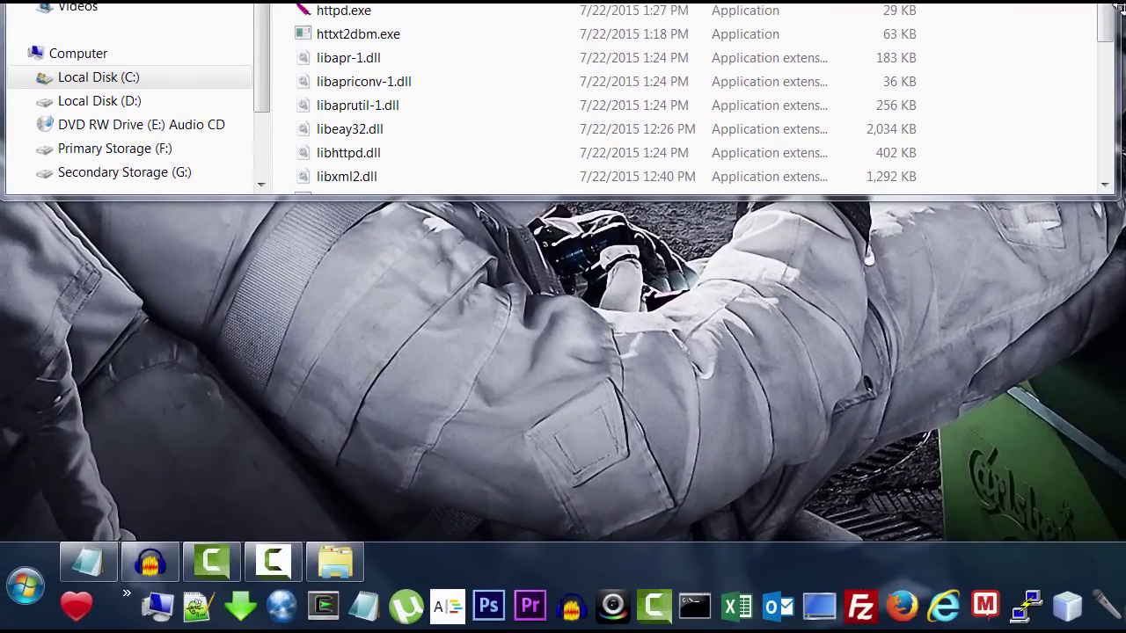
# Search 'services' to open the Services console and inspect the Apache2.2 entry's actions.
pyautogui.click(26, 587)
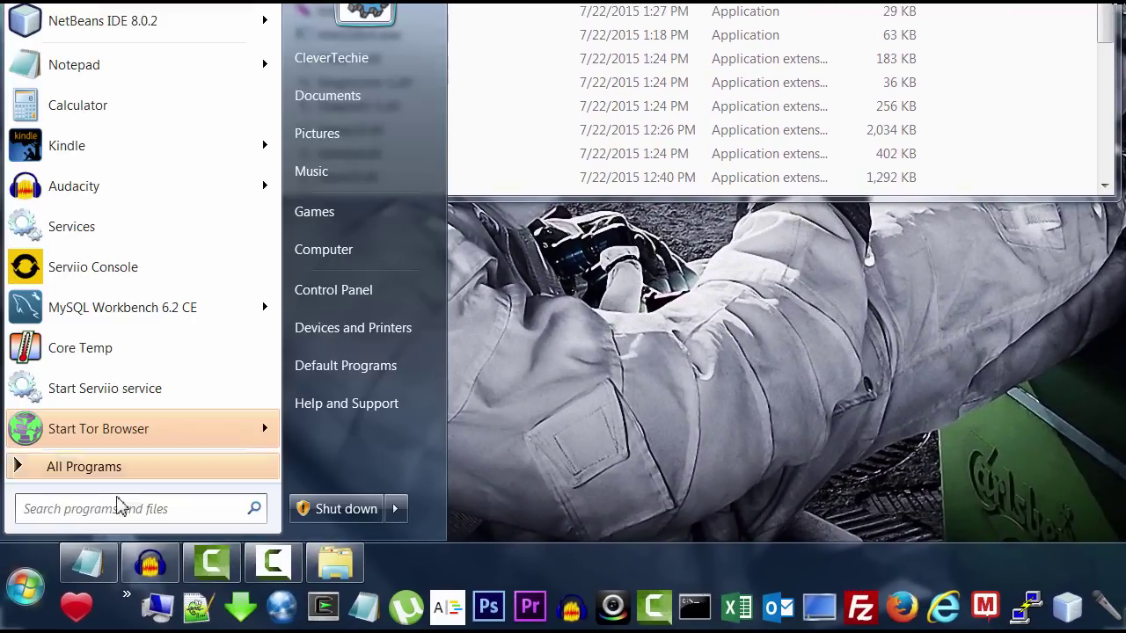
pyautogui.press('super')
pyautogui.press('super')
pyautogui.write('serv')
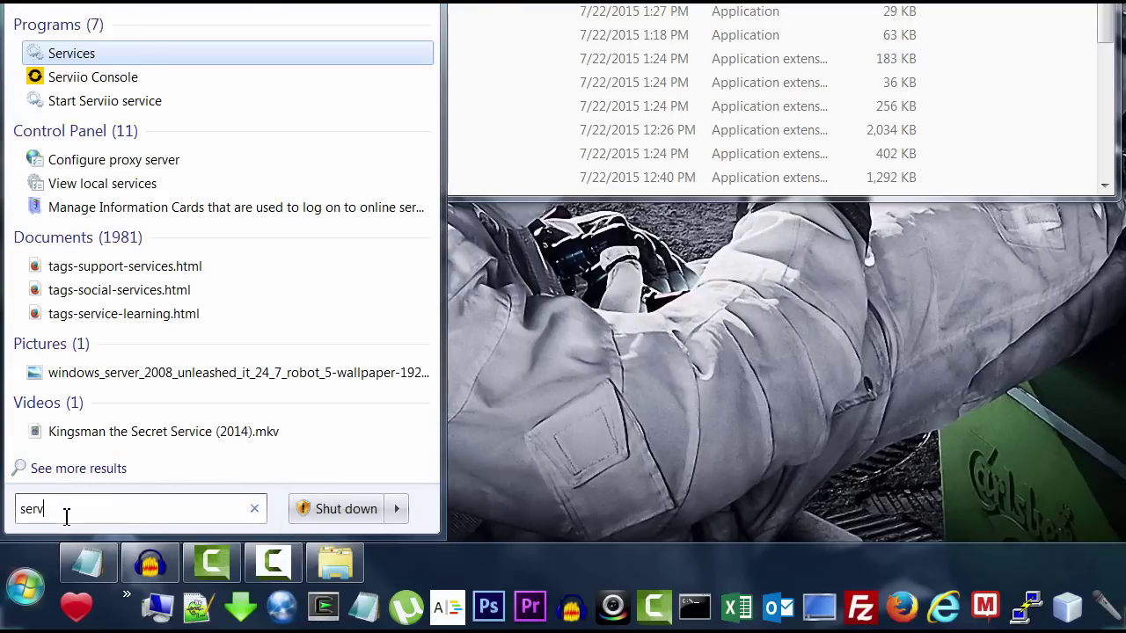
pyautogui.write('ices')
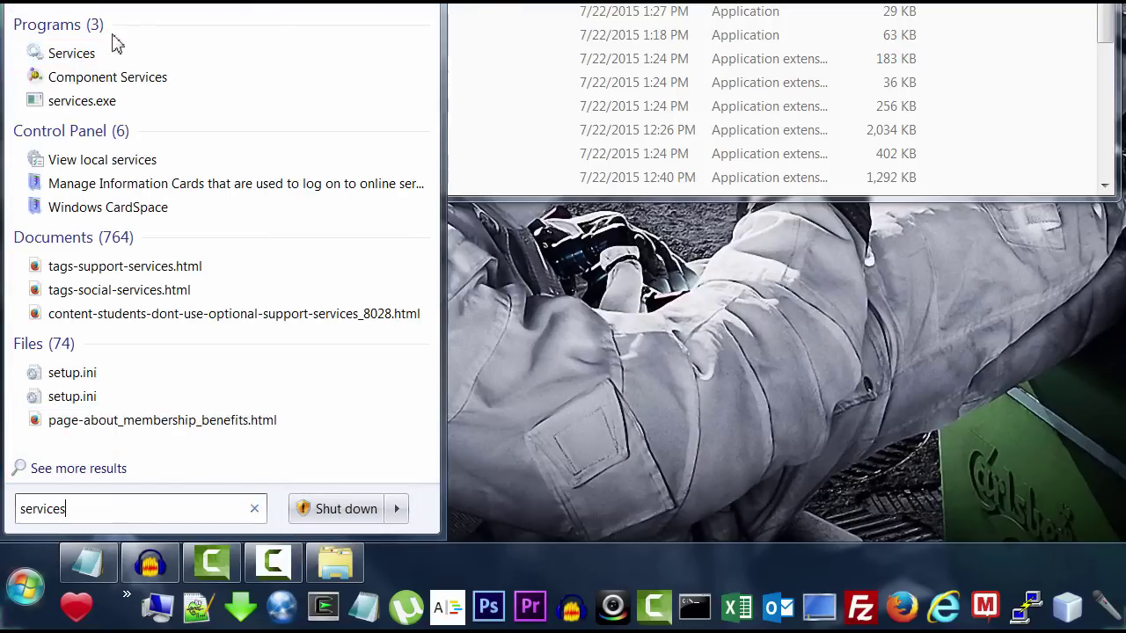
pyautogui.click(76, 60)
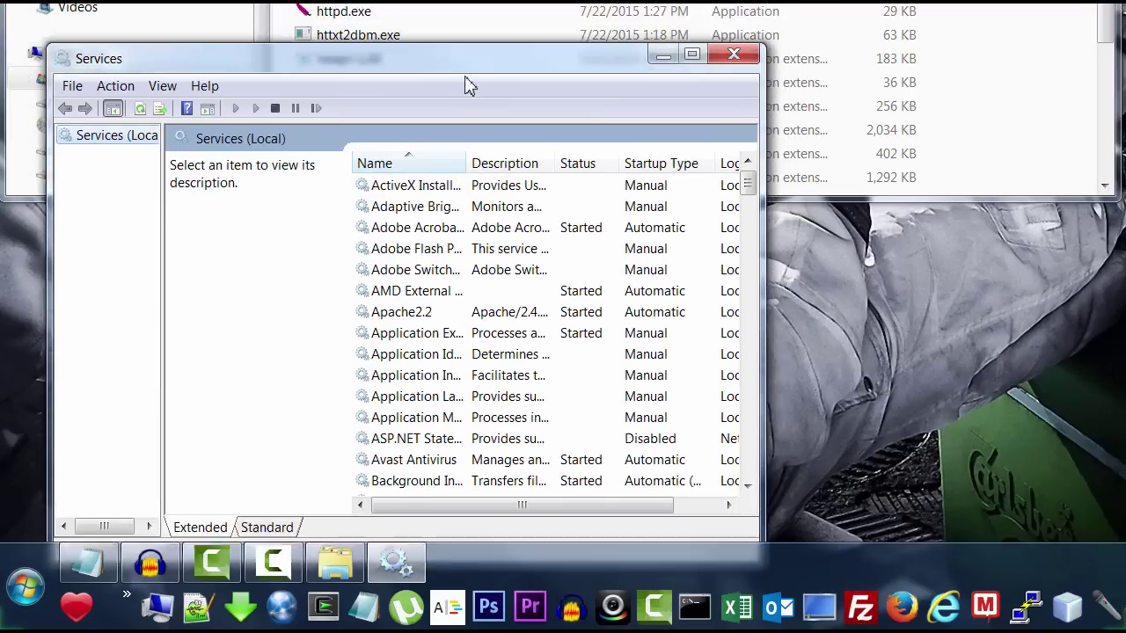
pyautogui.moveTo(465, 83); pyautogui.dragTo(432, 41)
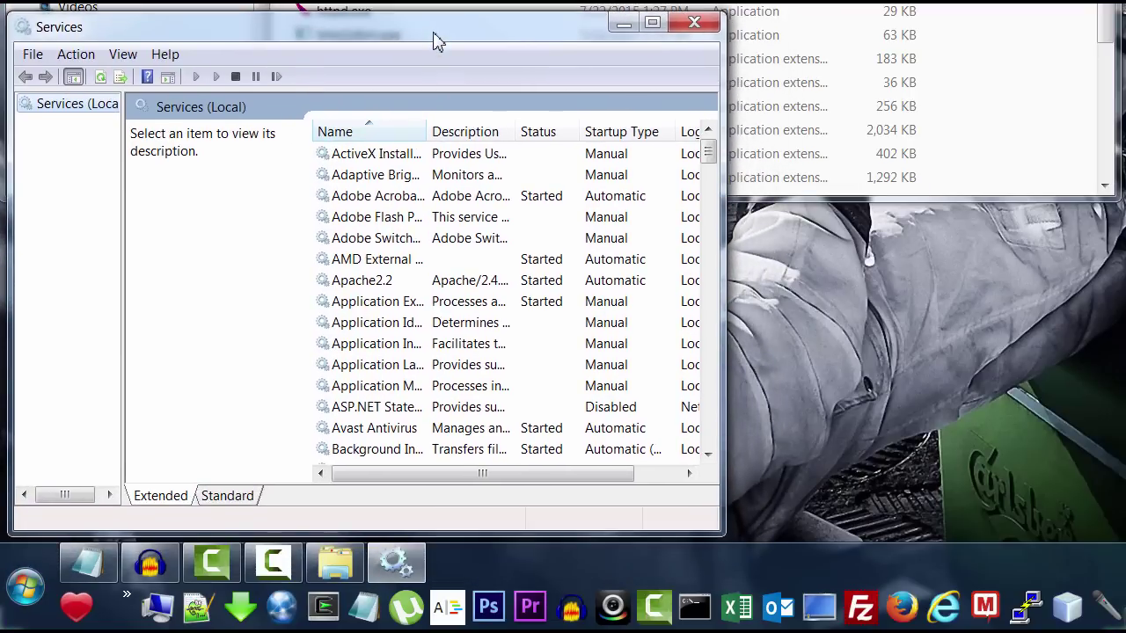
pyautogui.click(381, 285)
pyautogui.rightClick(383, 292)
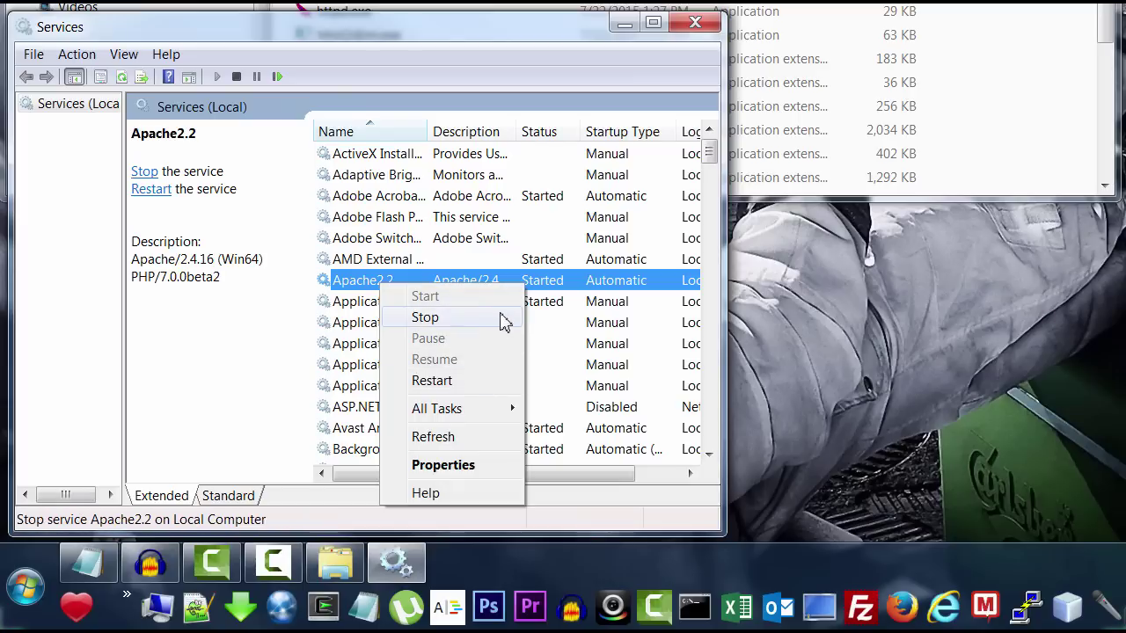
pyautogui.click(362, 283)
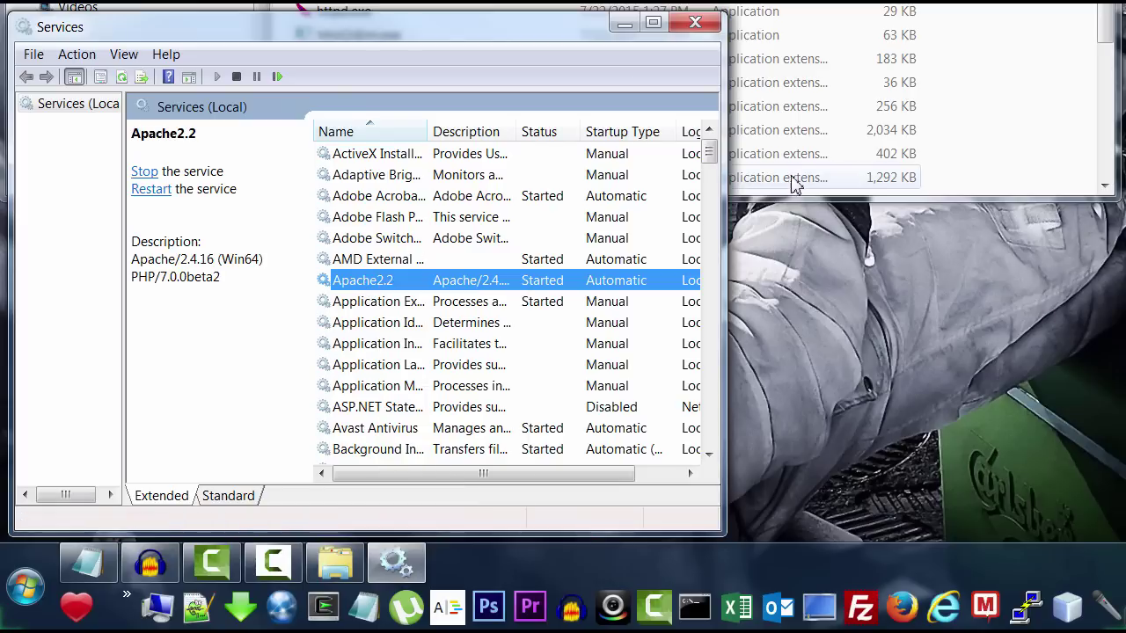
# Close Services and delete the old info.php from C:\localhost.
pyautogui.click(695, 24)
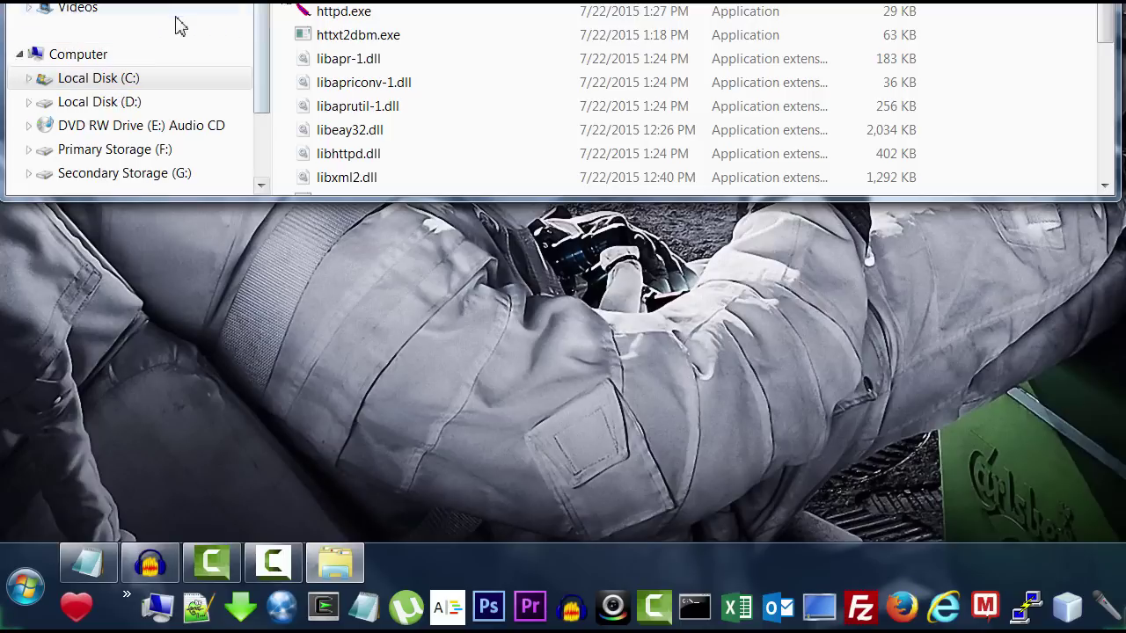
pyautogui.click(130, 81)
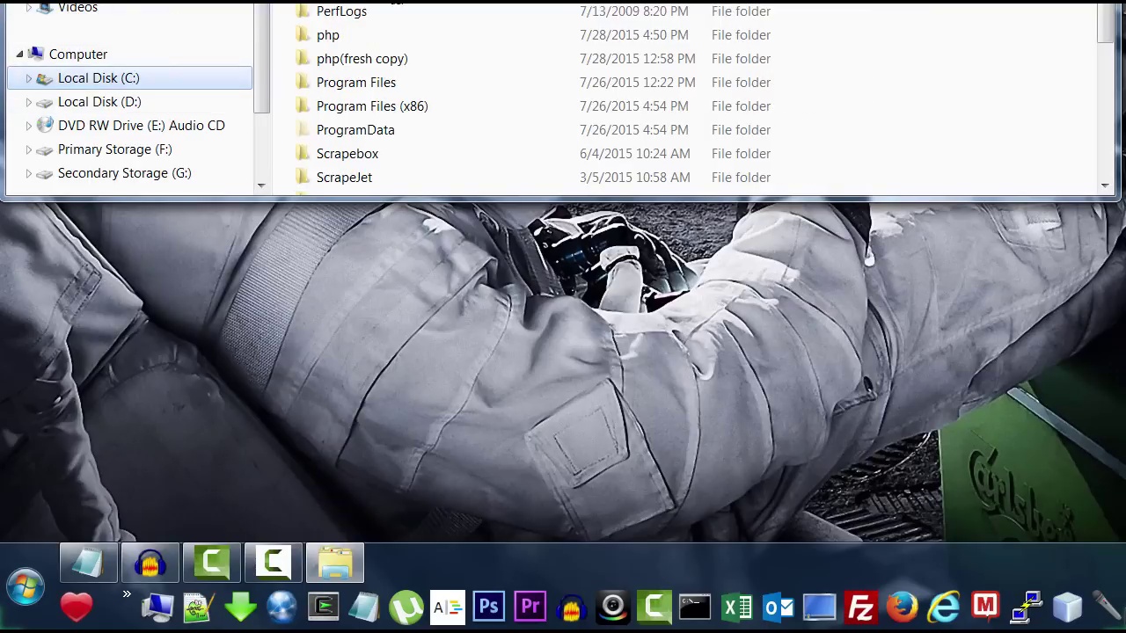
pyautogui.scroll(-2, 409, 28)
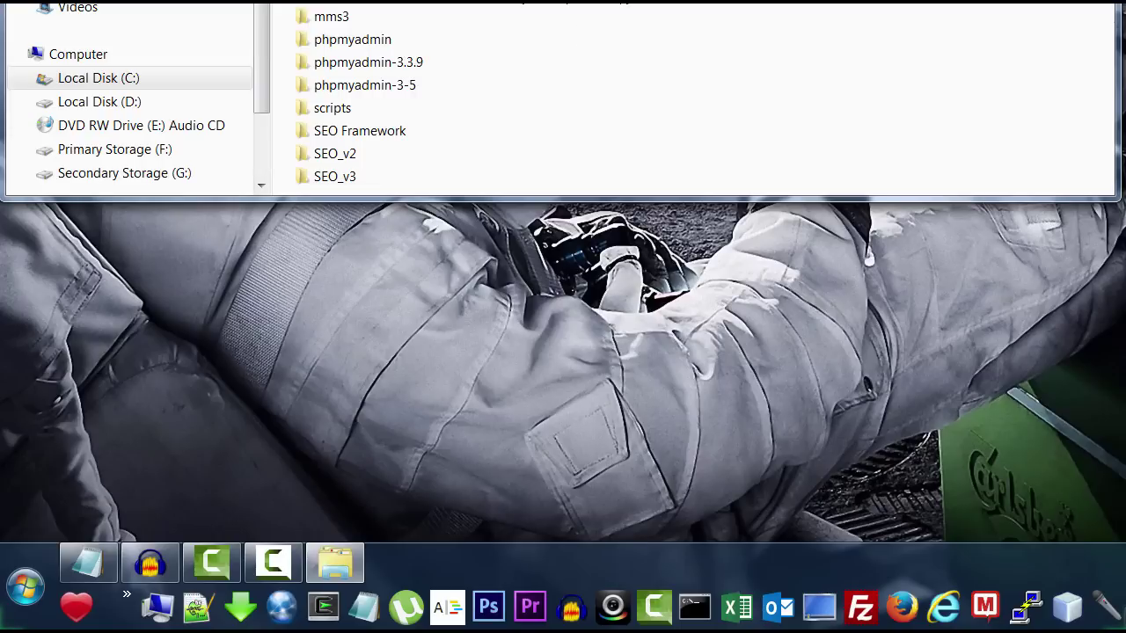
pyautogui.press('Delete')
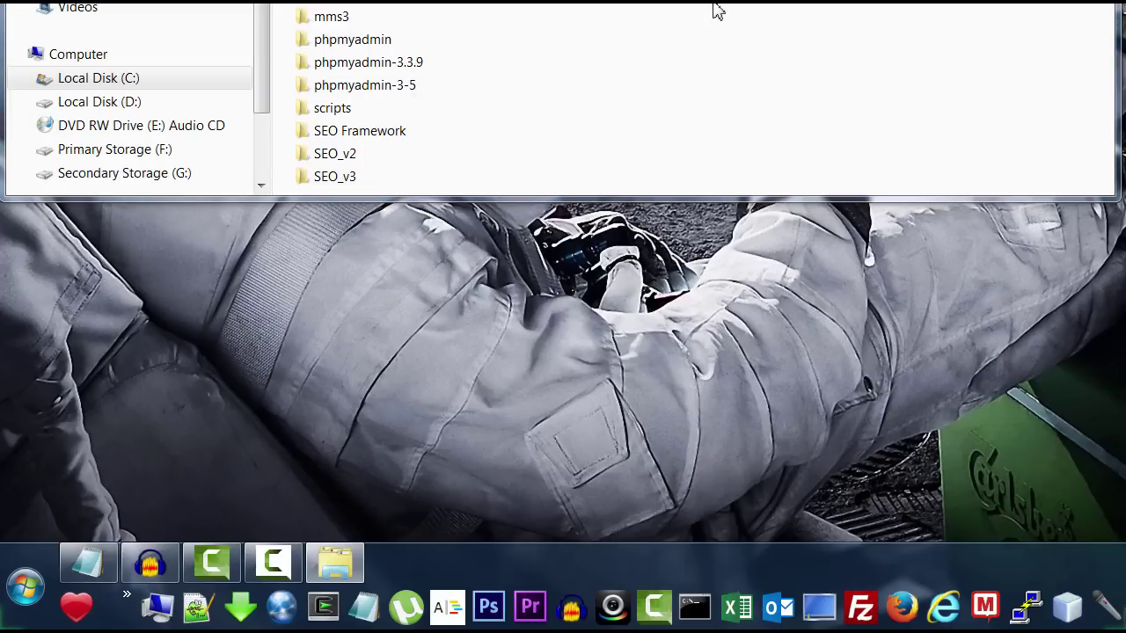
pyautogui.press('Return')
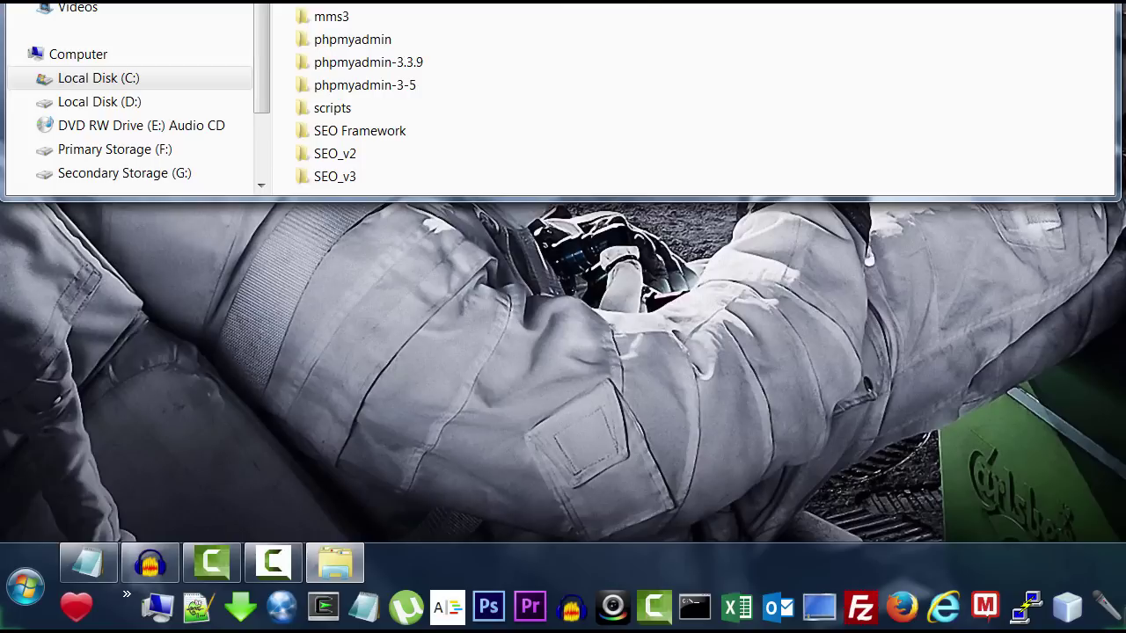
# Browse the localhost folder's context menu for sorting and new-item options.
pyautogui.hotkey('shift', 'F10')
pyautogui.press('o')
pyautogui.press('a')
pyautogui.hotkey('shift', 'F10')
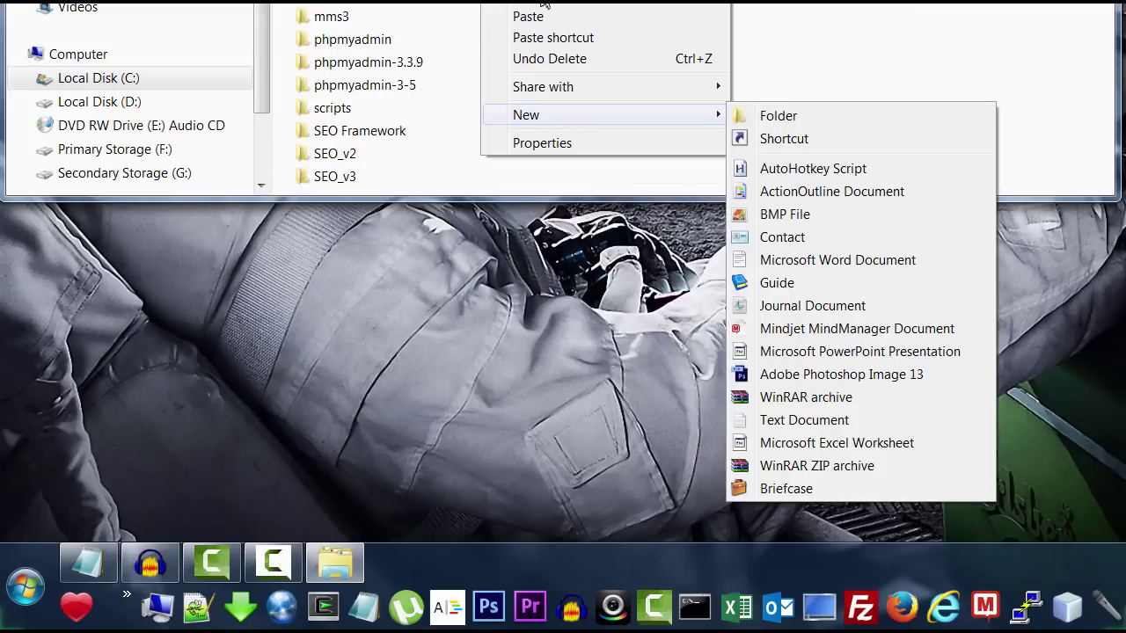
pyautogui.press('Escape')
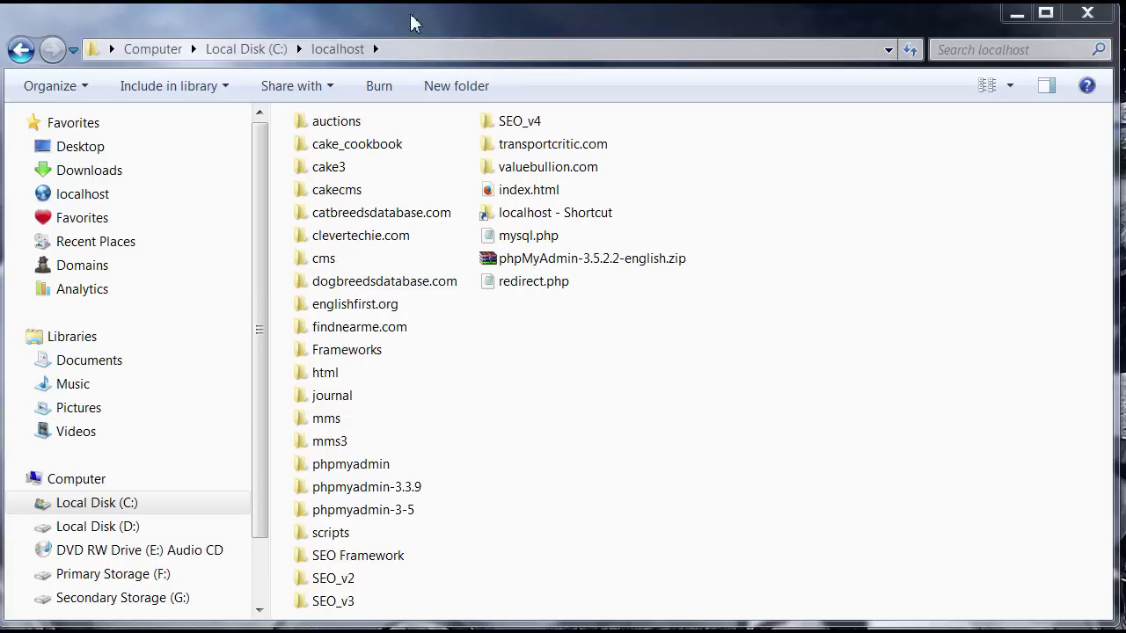
# Check the C:\localhost path in the address bar and widen the Explorer window slightly.
pyautogui.click(420, 50)
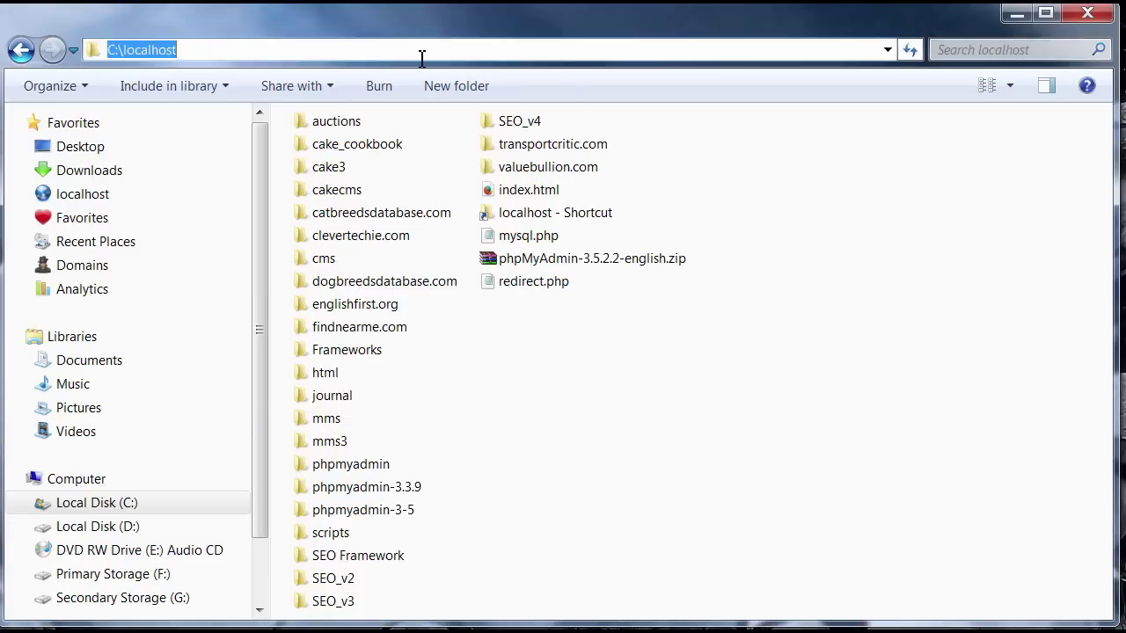
pyautogui.click(239, 50)
pyautogui.click(554, 465)
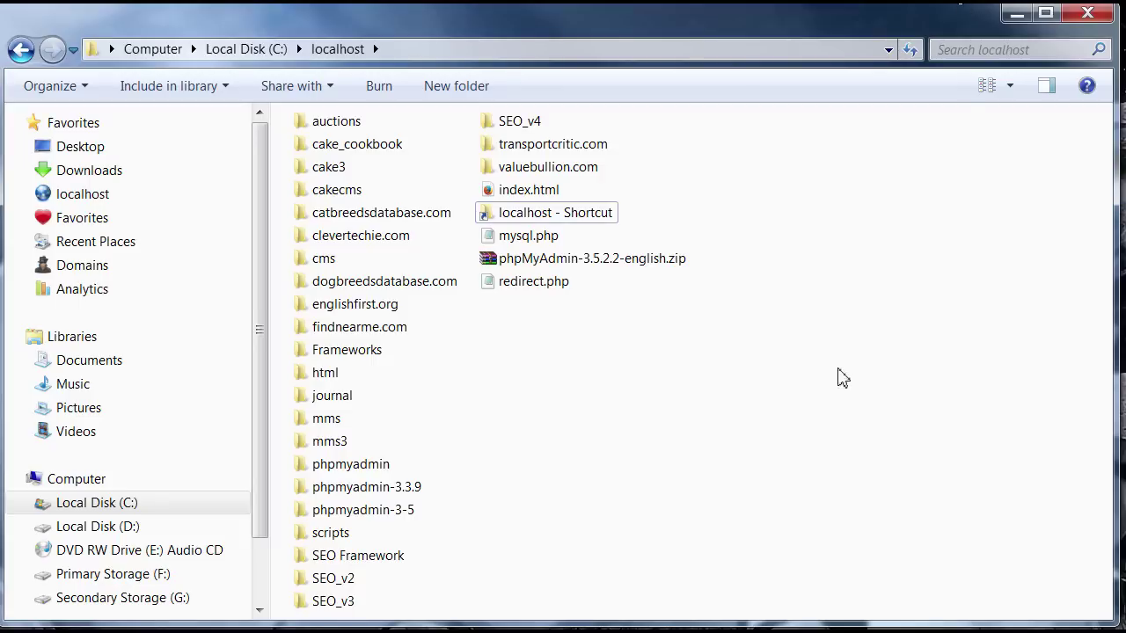
pyautogui.moveTo(1112, 190); pyautogui.dragTo(1119, 190)
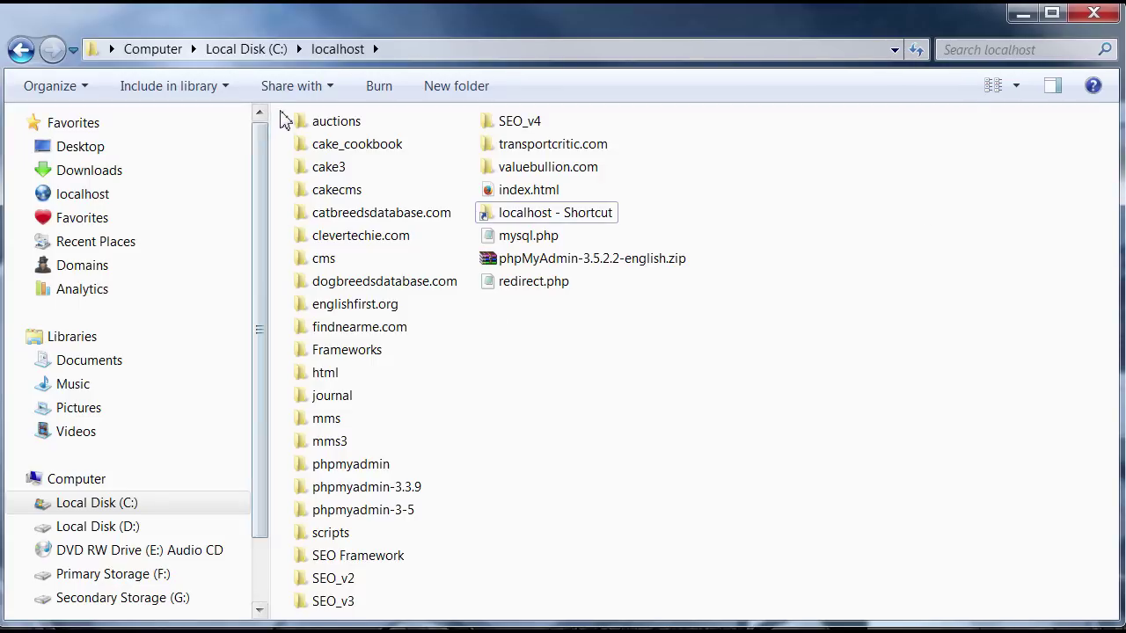
pyautogui.click(383, 50)
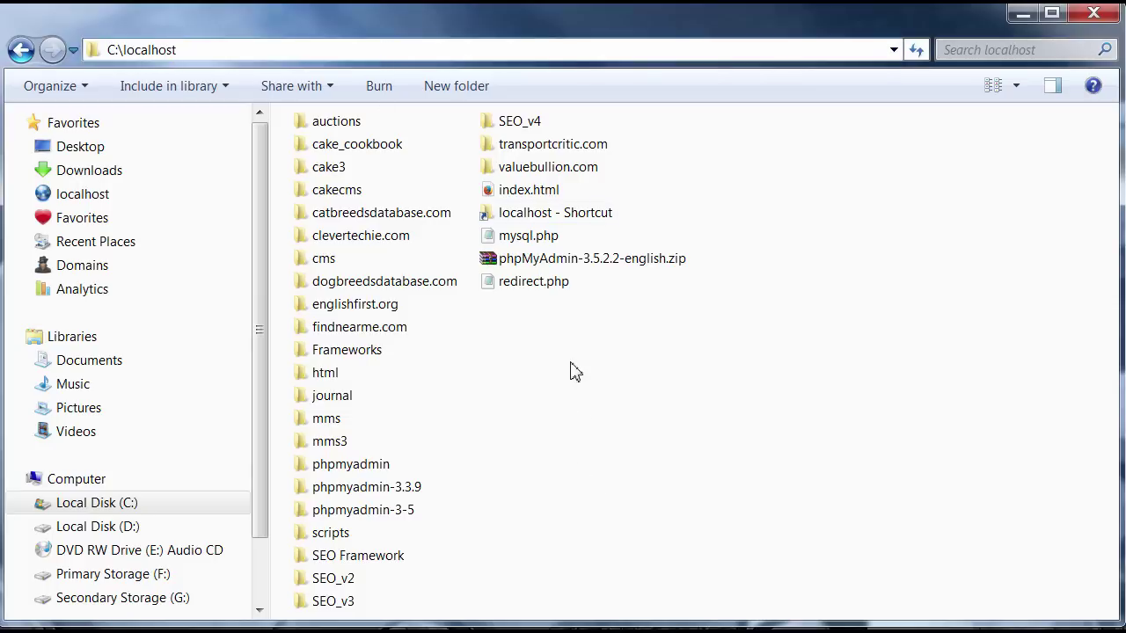
pyautogui.click(531, 394)
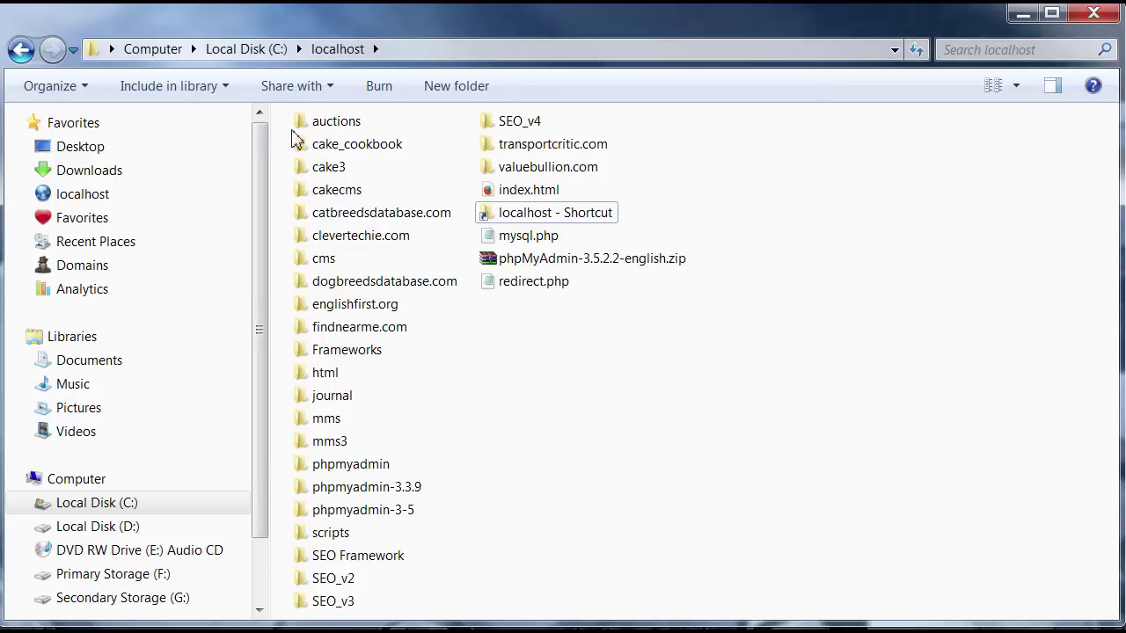
# Create a new text document and rename it to info.php, accepting the extension change.
pyautogui.rightClick(283, 118)
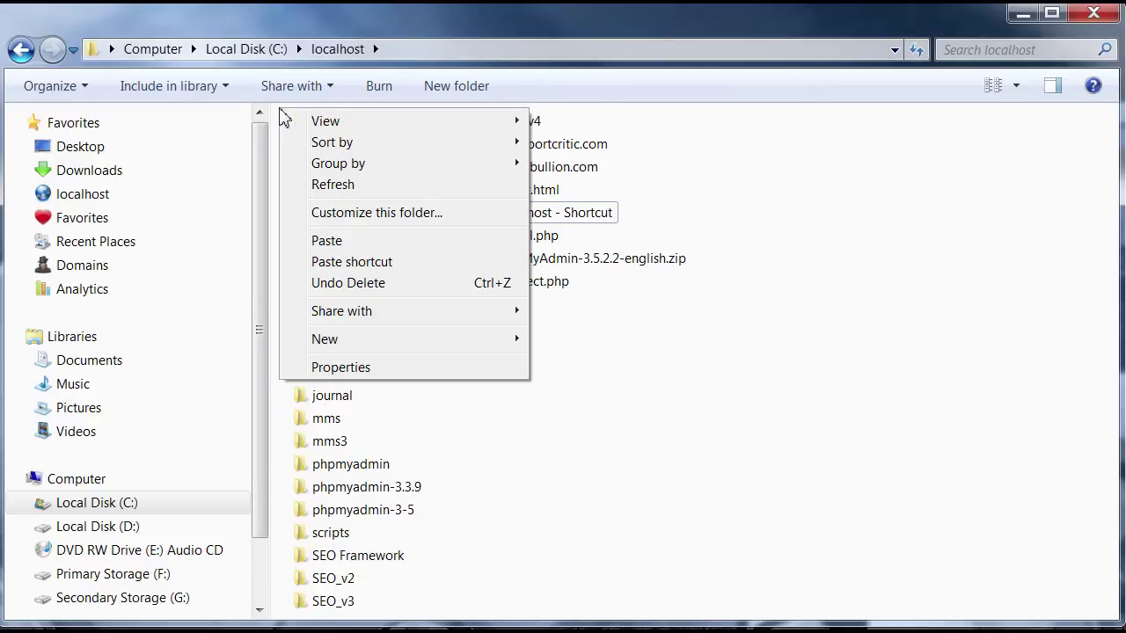
pyautogui.moveTo(457, 345)
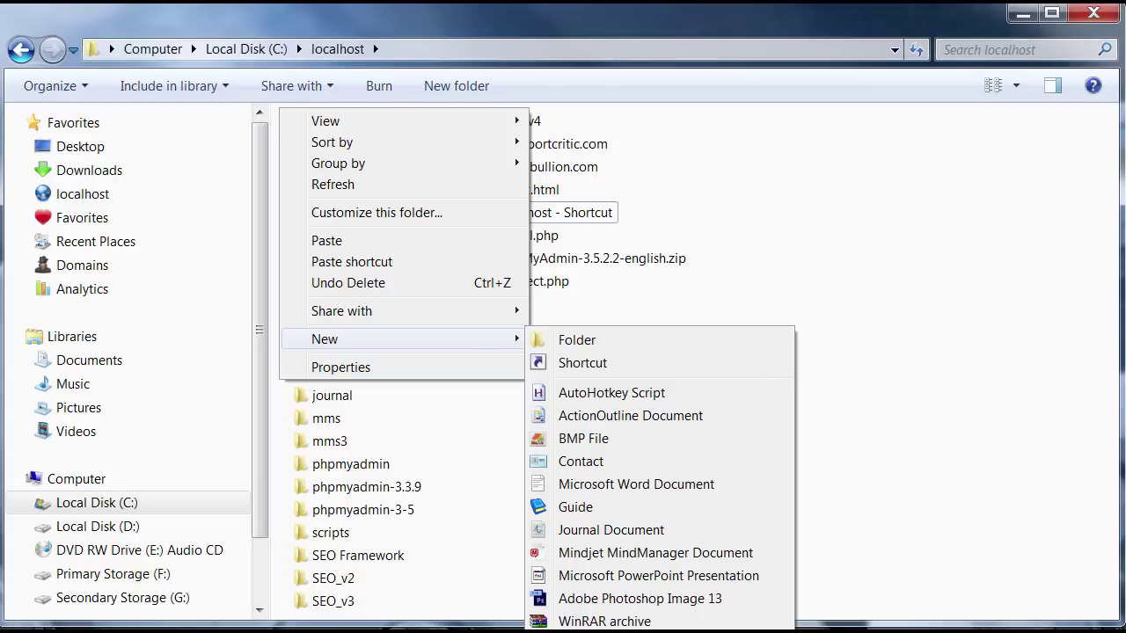
pyautogui.click(605, 629)
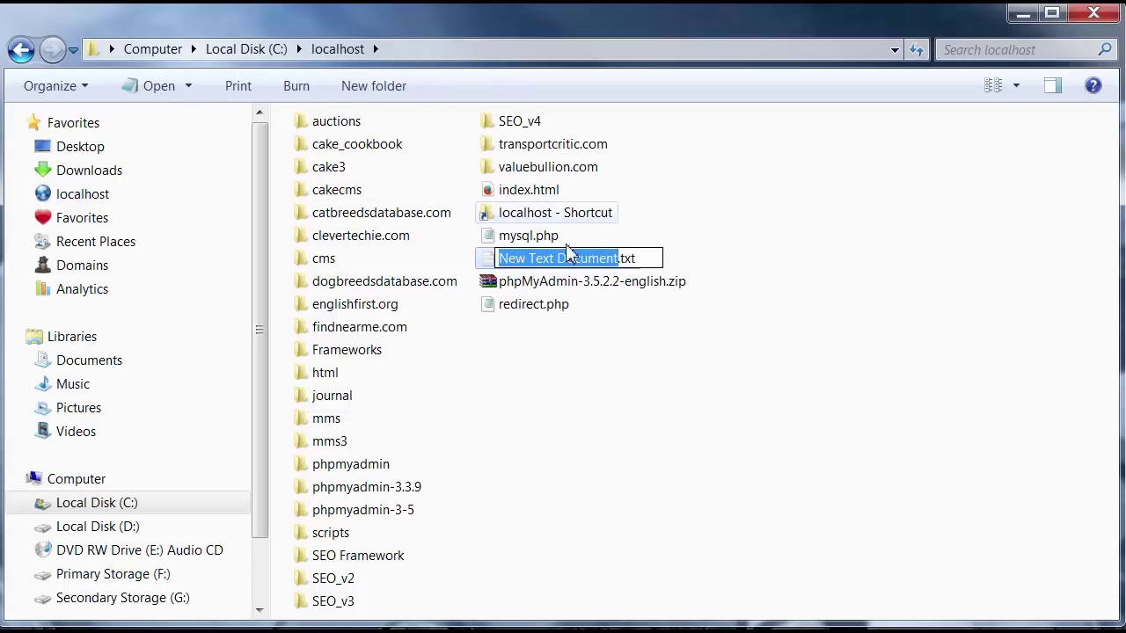
pyautogui.click(627, 261)
pyautogui.hotkey('ctrl', 'a')
pyautogui.click(639, 264)
pyautogui.hotkey('ctrl', 'a')
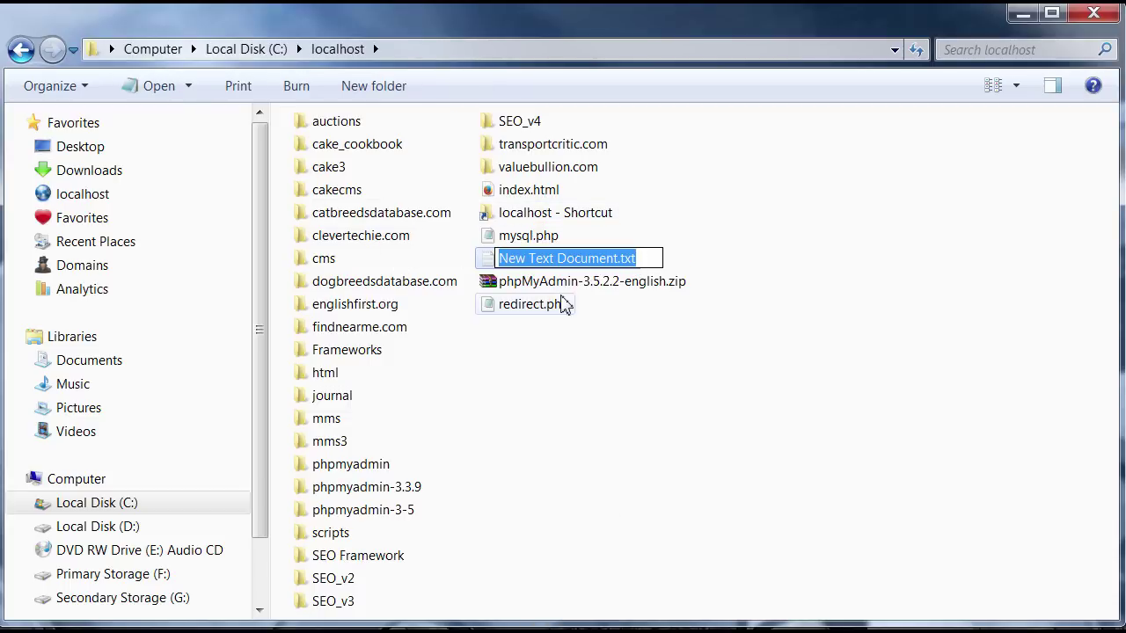
pyautogui.write('info.php')
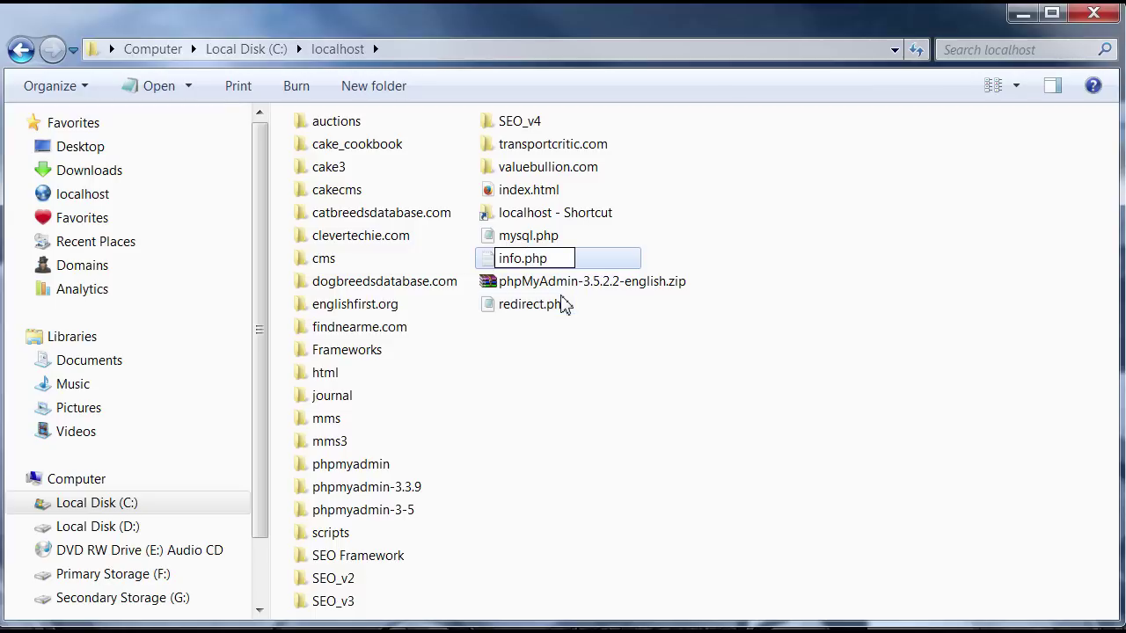
pyautogui.press('Return')
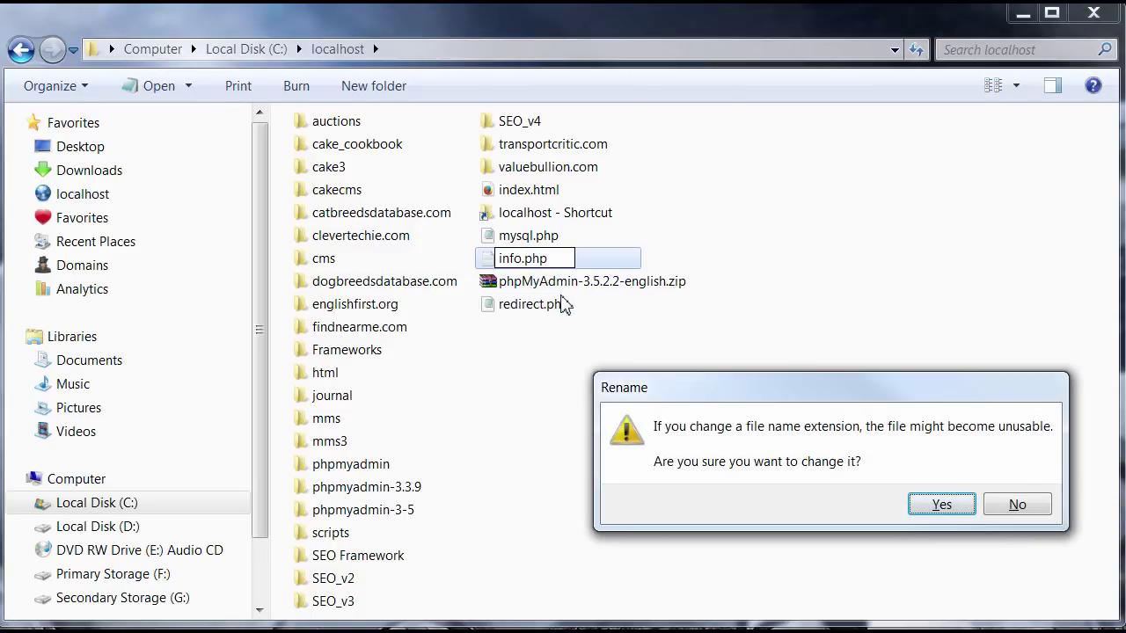
pyautogui.click(942, 504)
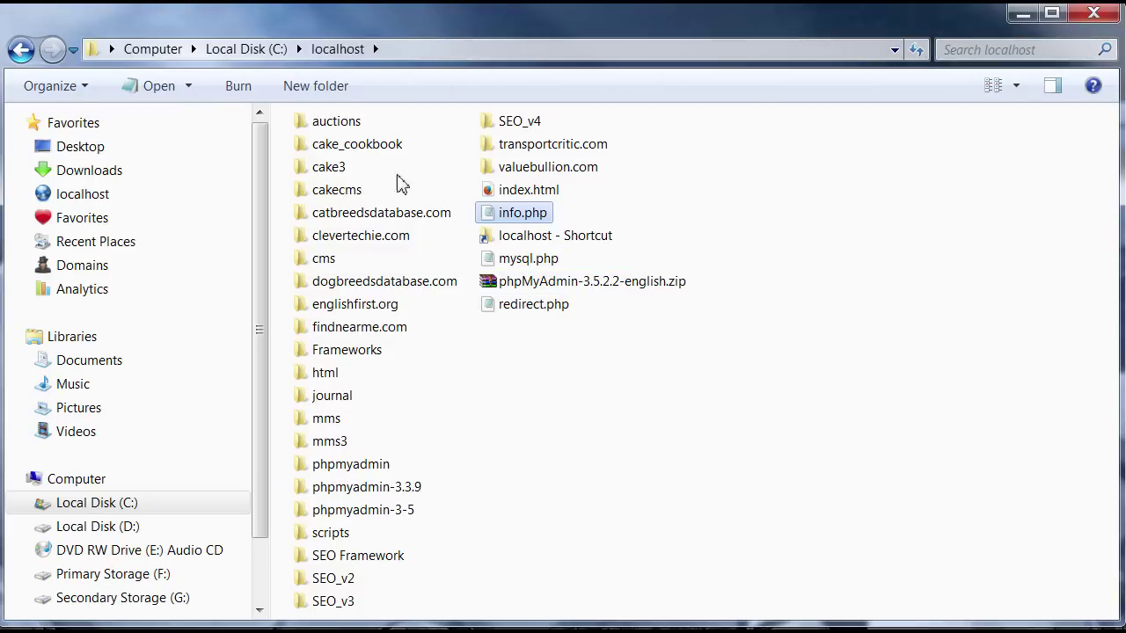
# Review the advanced Folder Options settings and close them without changes.
pyautogui.click(75, 86)
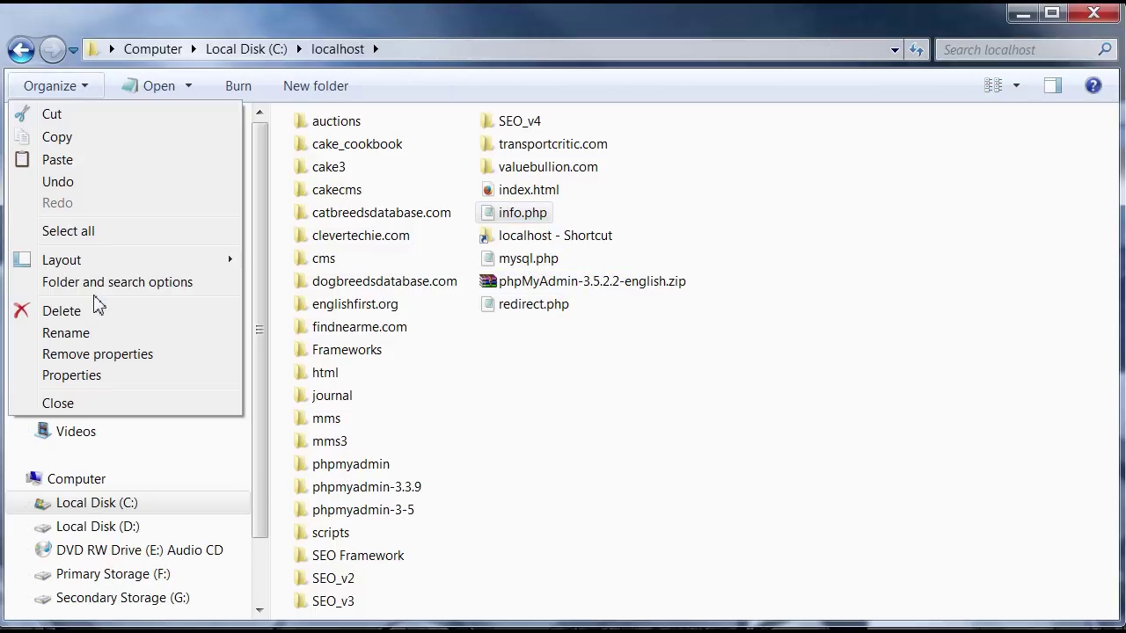
pyautogui.click(105, 283)
pyautogui.click(113, 138)
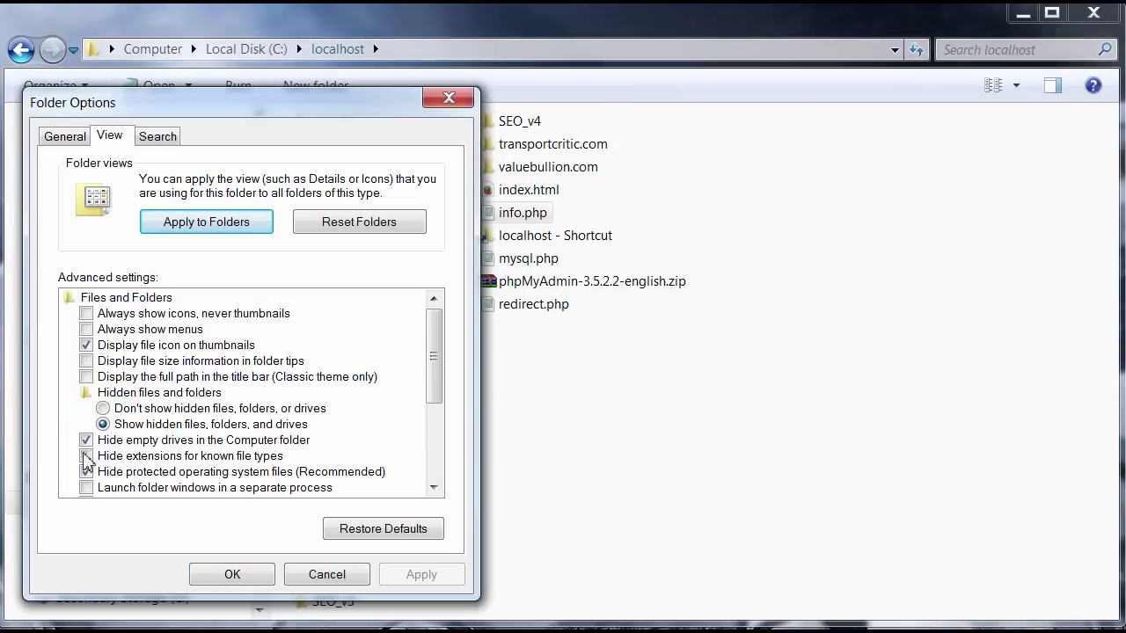
pyautogui.click(234, 574)
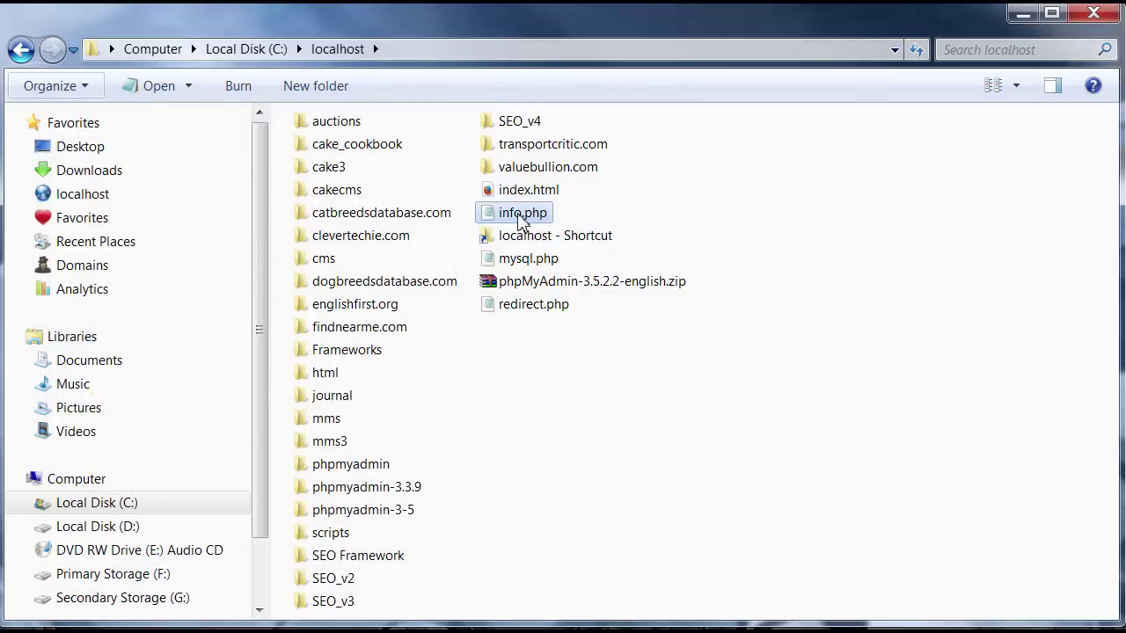
# Open info.php in Notepad and type the <?php and ?> tags on separate lines.
pyautogui.rightClick(518, 218)
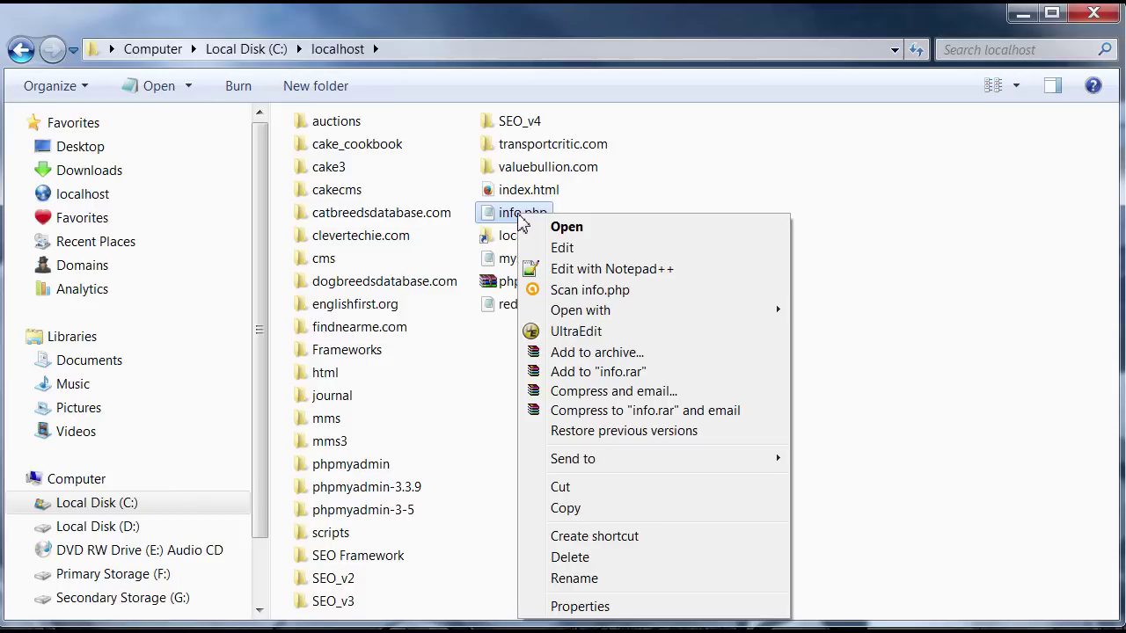
pyautogui.moveTo(606, 312)
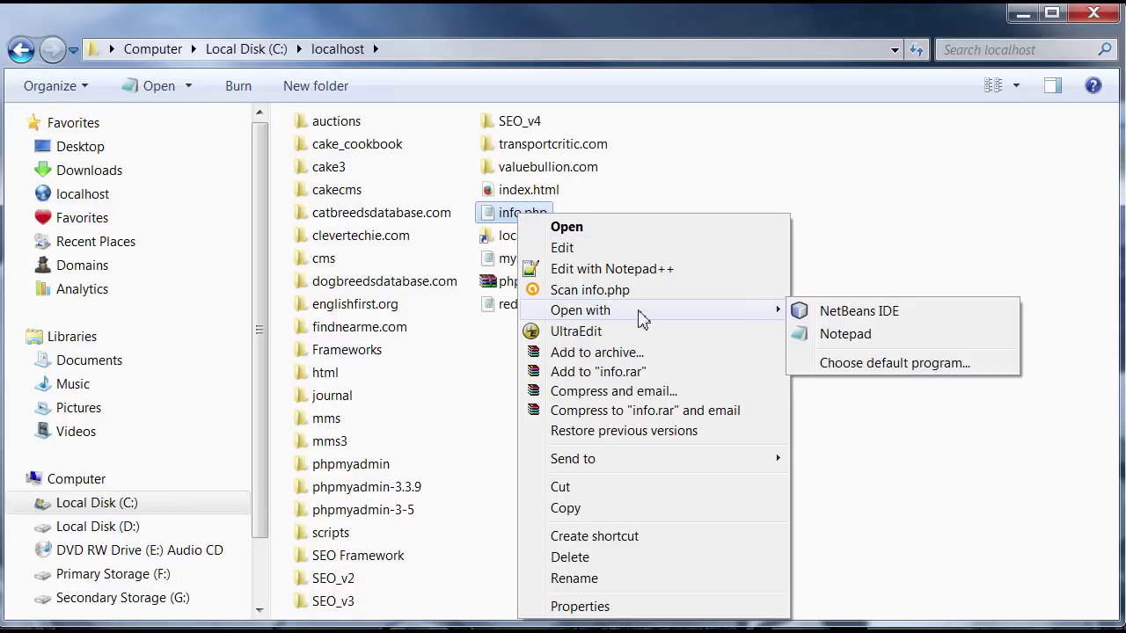
pyautogui.click(860, 345)
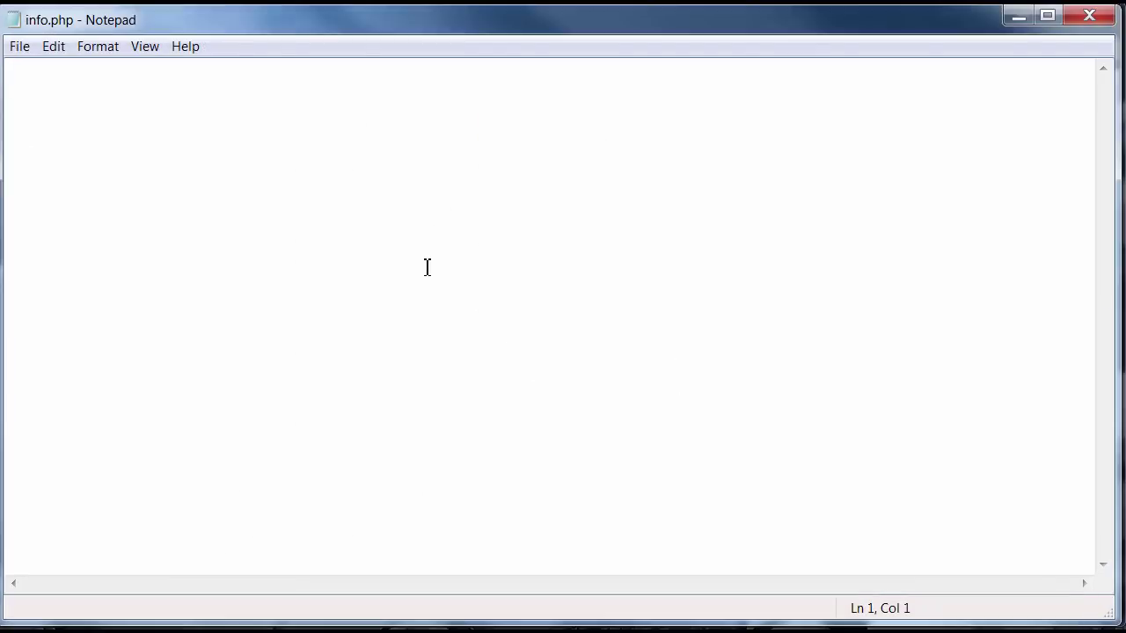
pyautogui.write('<?php')
pyautogui.press('Return')
pyautogui.write('?>')
# Insert phpinfo() between the PHP tags and save info.php.
pyautogui.moveTo(51, 67); pyautogui.dragTo(9, 100)
pyautogui.click(13, 81)
pyautogui.write('phpinfo();')
pyautogui.click(19, 46)
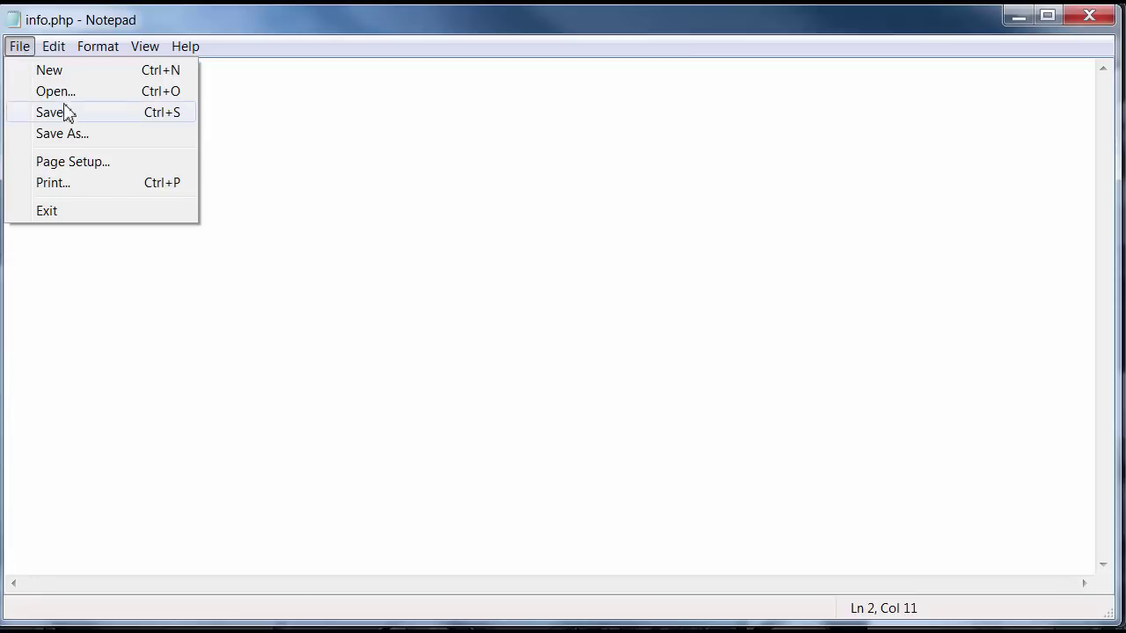
pyautogui.click(71, 112)
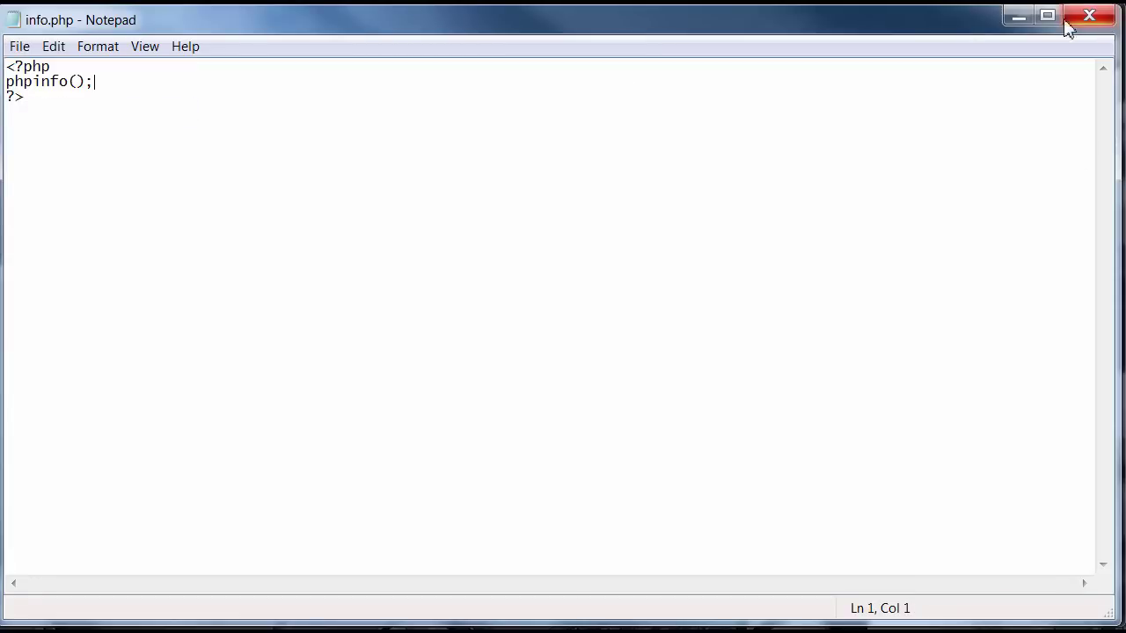
# Highlight the phpinfo(); line, save info.php again and close Notepad.
pyautogui.moveTo(92, 81); pyautogui.dragTo(6, 80)
pyautogui.click(109, 83)
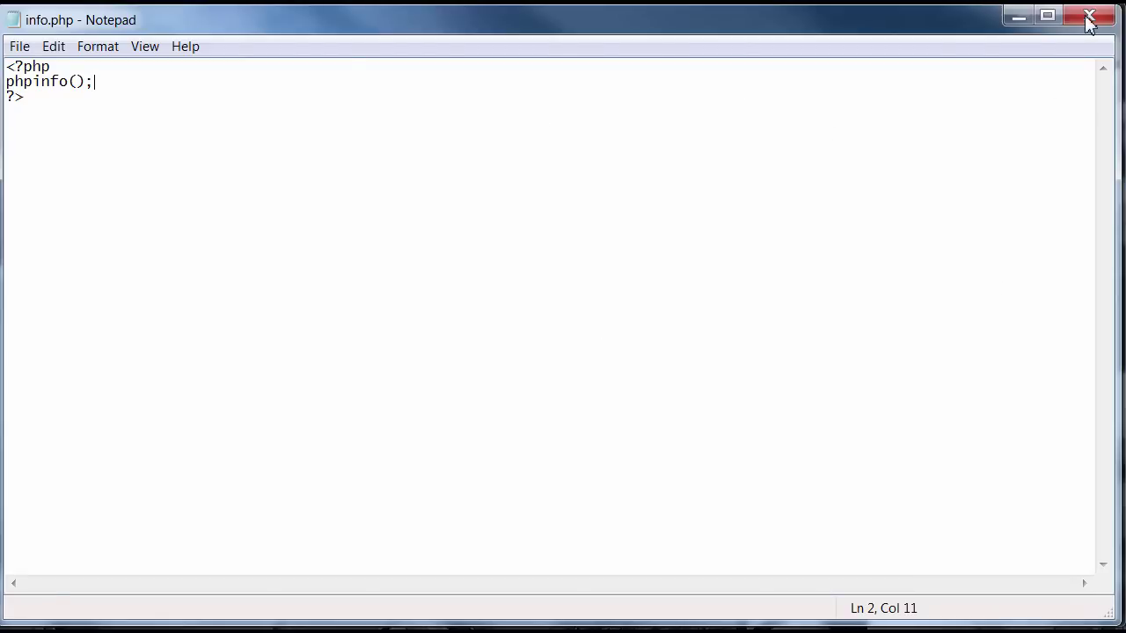
pyautogui.click(20, 46)
pyautogui.click(49, 112)
pyautogui.click(1091, 15)
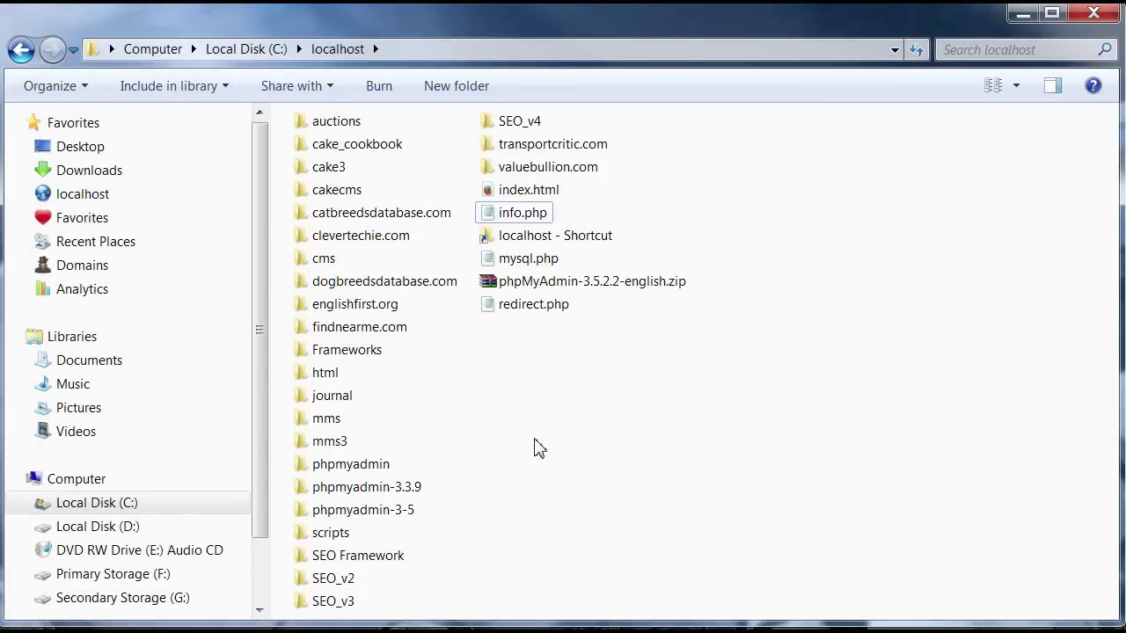
# Launch Firefox and load localhost.
pyautogui.press('super+1')
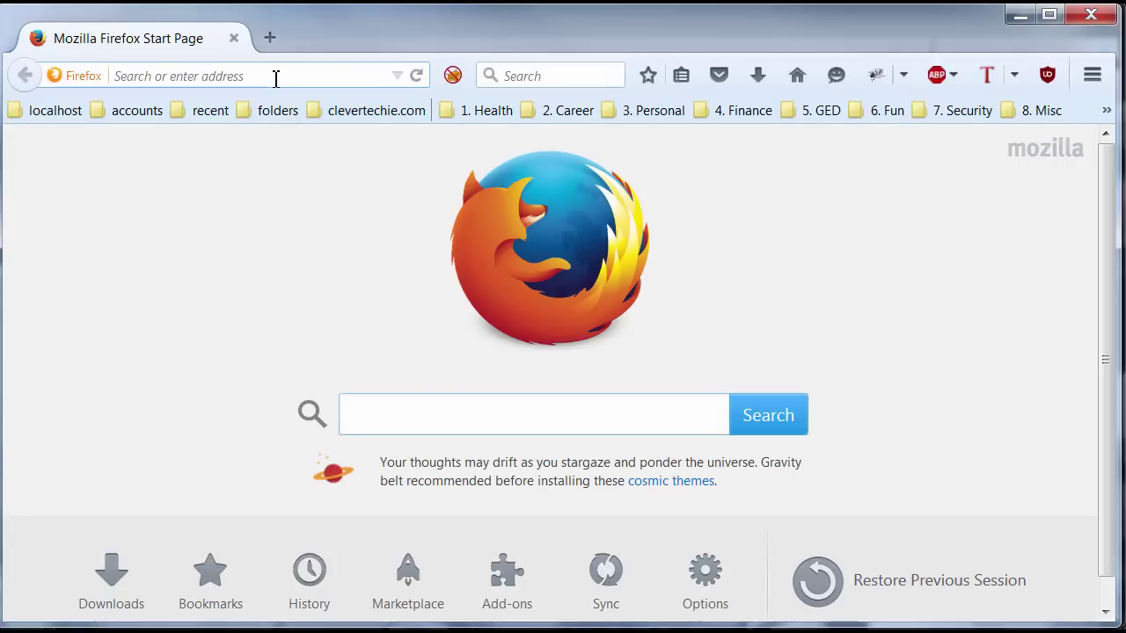
pyautogui.write('lo')
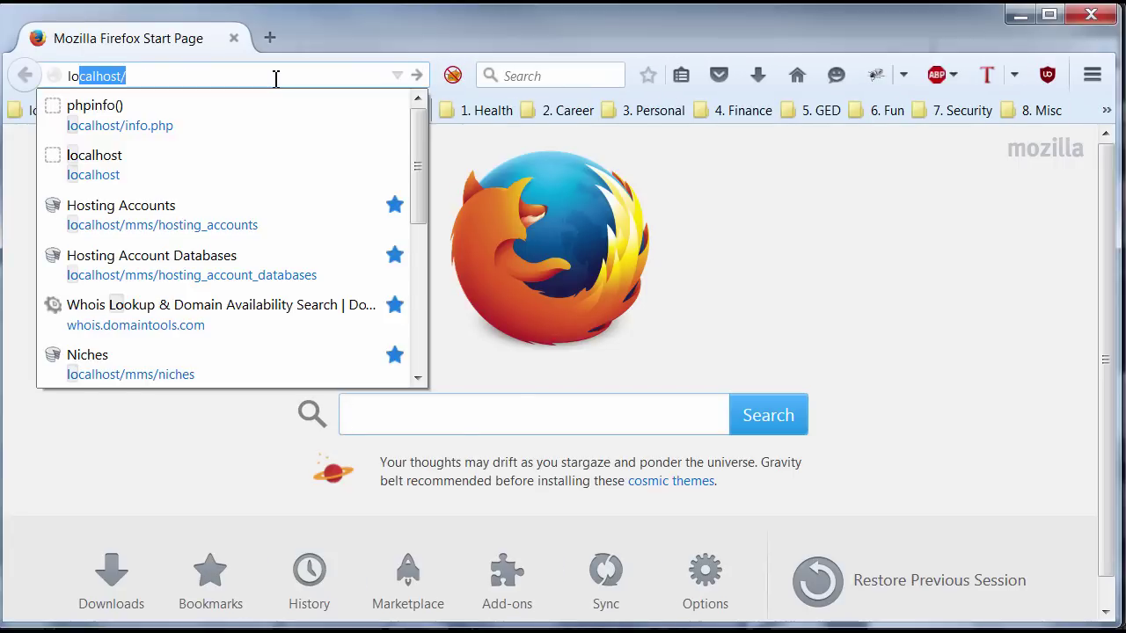
pyautogui.write('c')
pyautogui.press('Return')
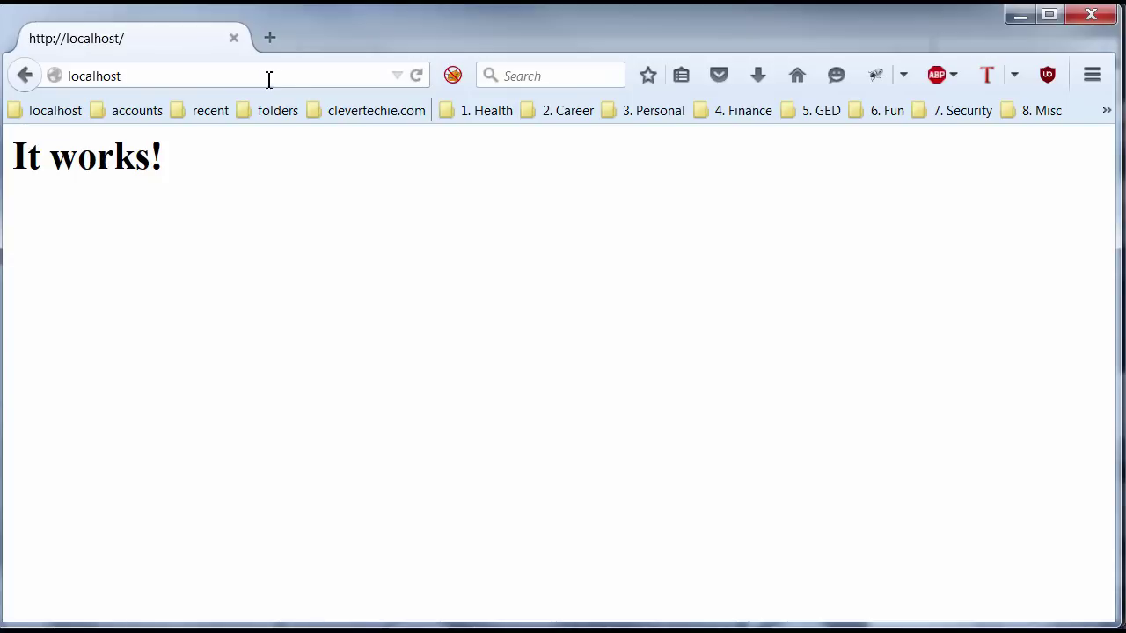
# Load localhost/info.php and zoom out to view the PHP Version 7.0.0beta2 details.
pyautogui.click(269, 84)
pyautogui.write('/')
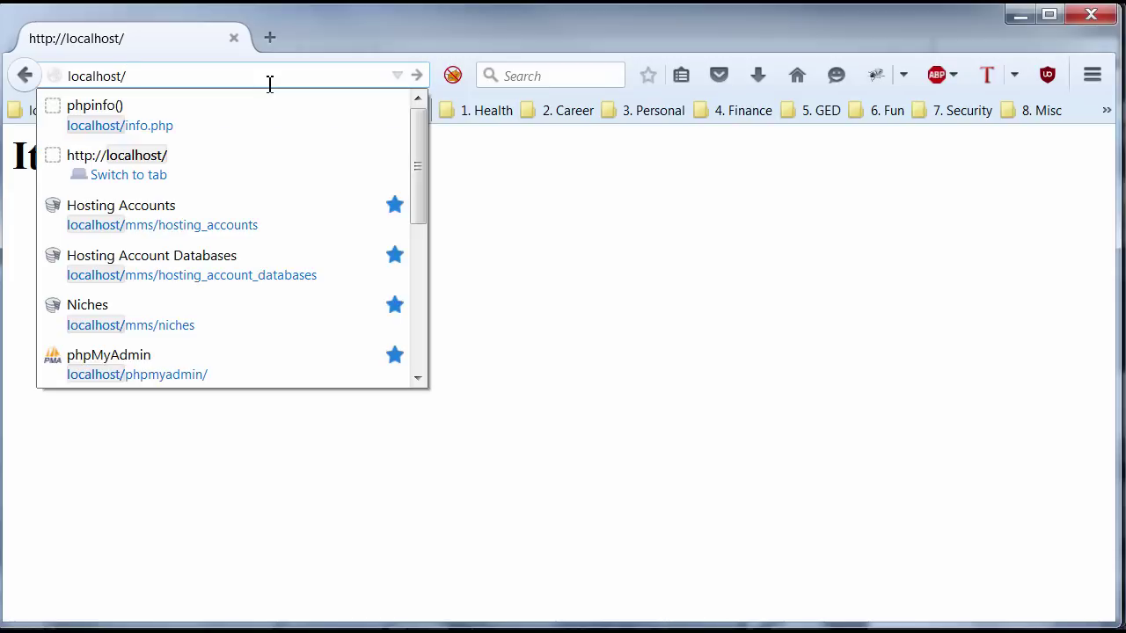
pyautogui.write('info.php')
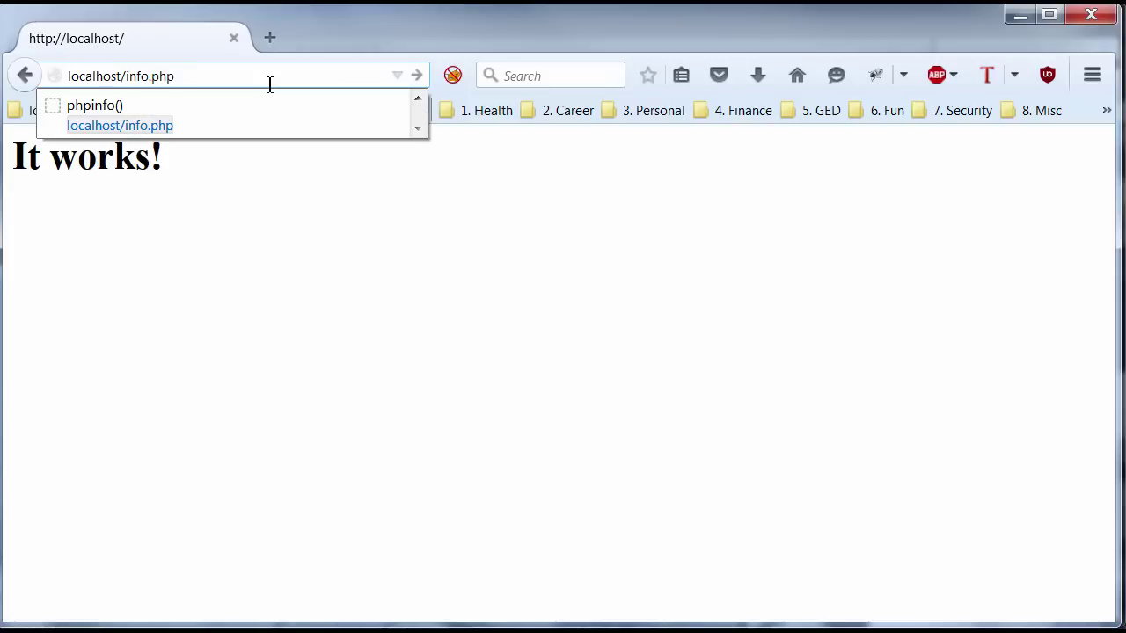
pyautogui.press('Return')
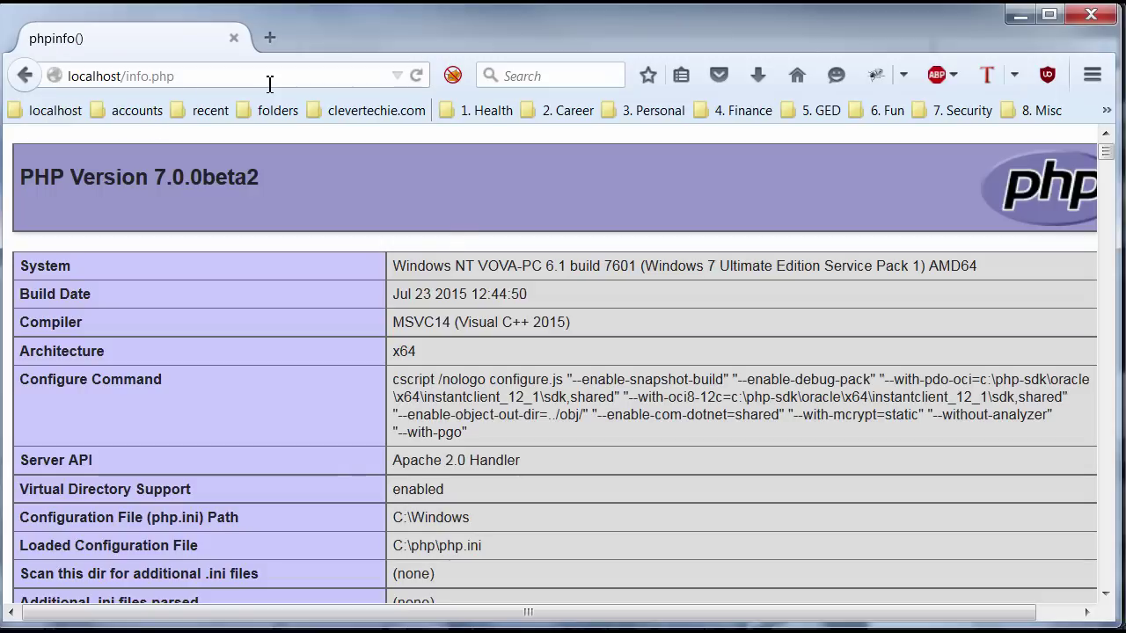
pyautogui.hotkey('ctrl', '-')
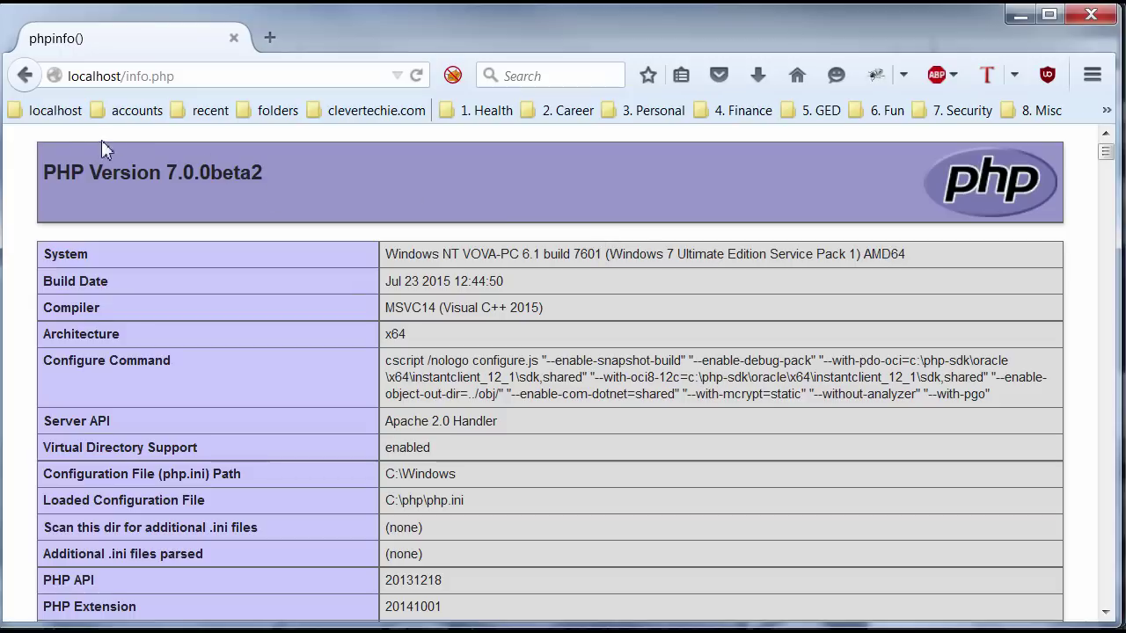
pyautogui.moveTo(54, 165); pyautogui.dragTo(338, 168)
pyautogui.click(339, 168)
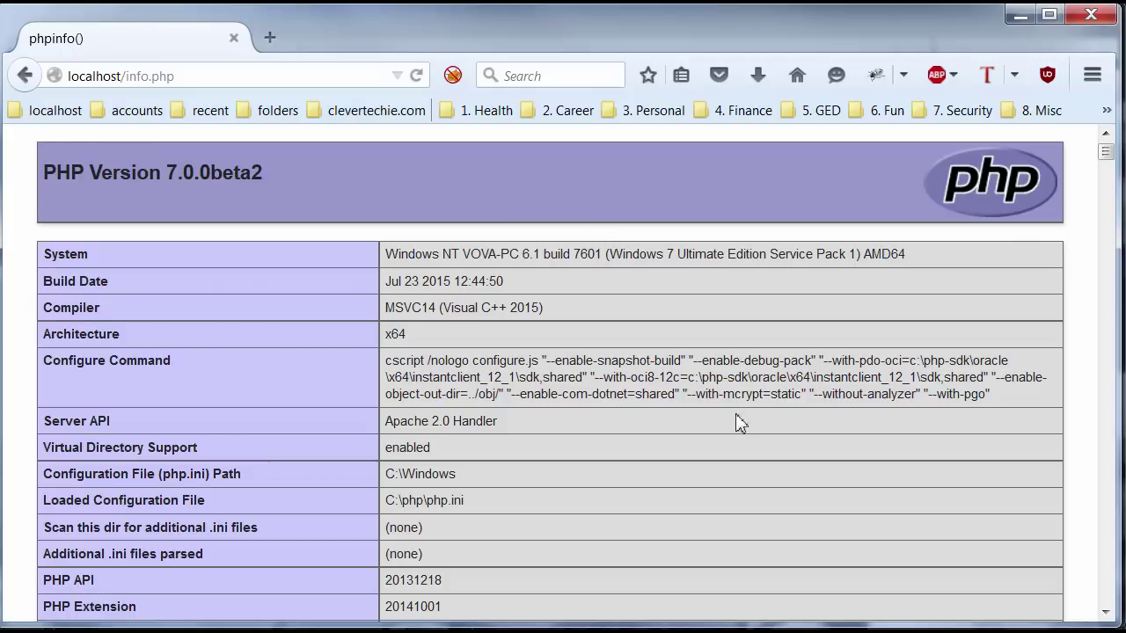
pyautogui.moveTo(1112, 167)
pyautogui.mouseDown()
pyautogui.moveTo(1096, 395)
pyautogui.moveTo(1113, 618)
pyautogui.moveTo(1122, 128)
pyautogui.moveTo(1109, 461)
pyautogui.moveTo(1108, 152)
pyautogui.mouseUp()
# Close Firefox, open C:\php and bring up the context menu for php.ini.
pyautogui.click(1089, 16)
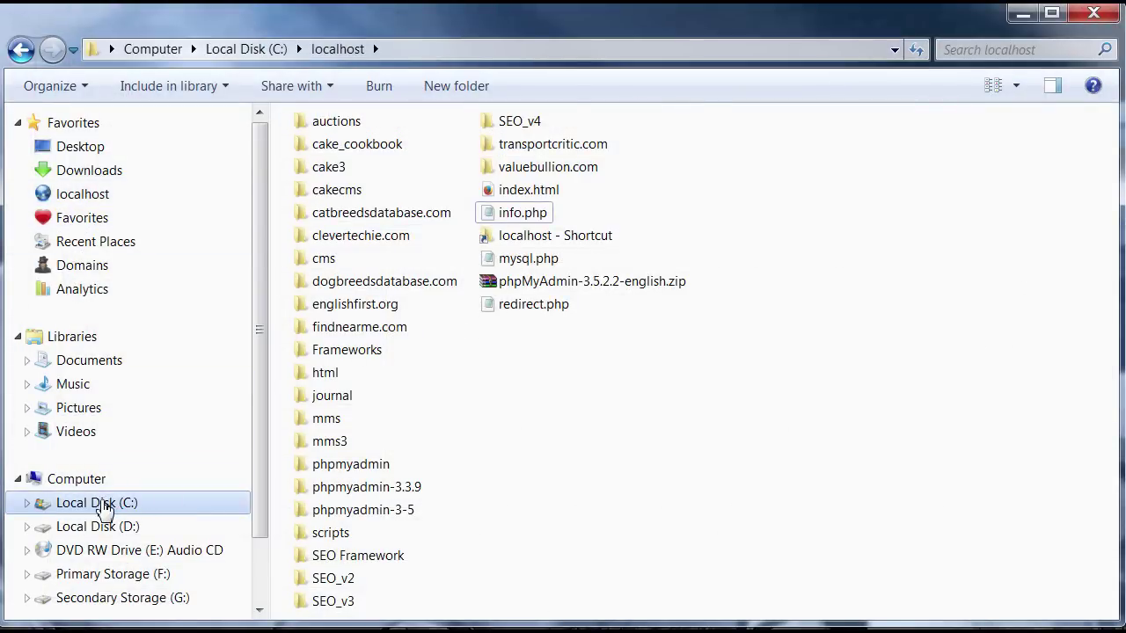
pyautogui.click(98, 502)
pyautogui.doubleClick(347, 463)
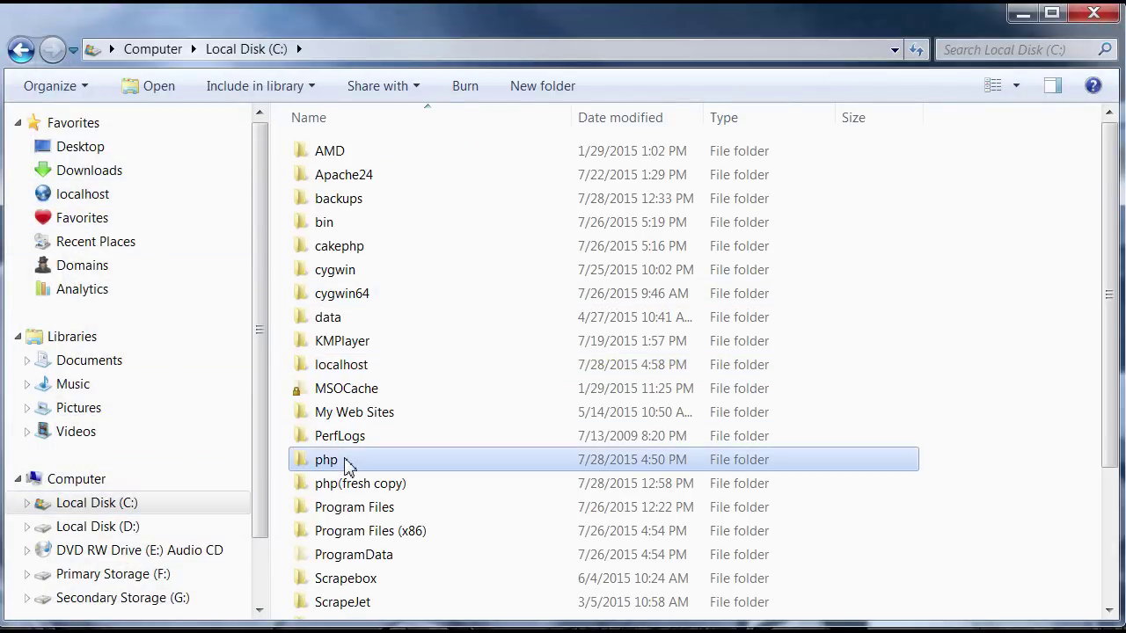
pyautogui.scroll(-5, 446, 344)
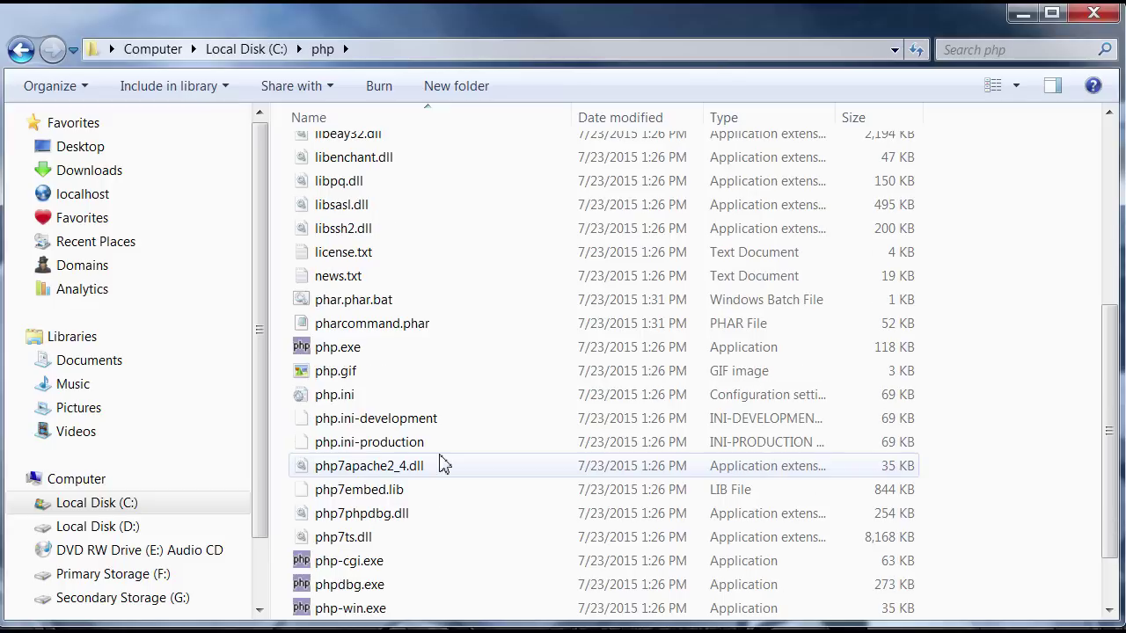
pyautogui.rightClick(350, 396)
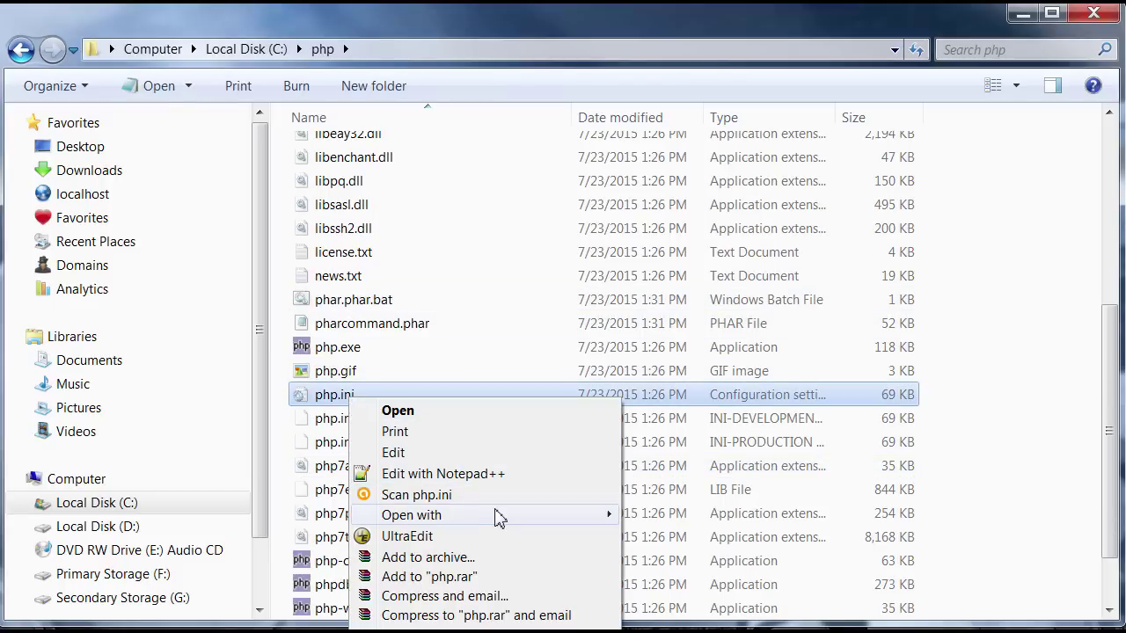
# Open php.ini with Notepad and search for 'ex' to find the extension settings.
pyautogui.moveTo(542, 518)
pyautogui.click(727, 526)
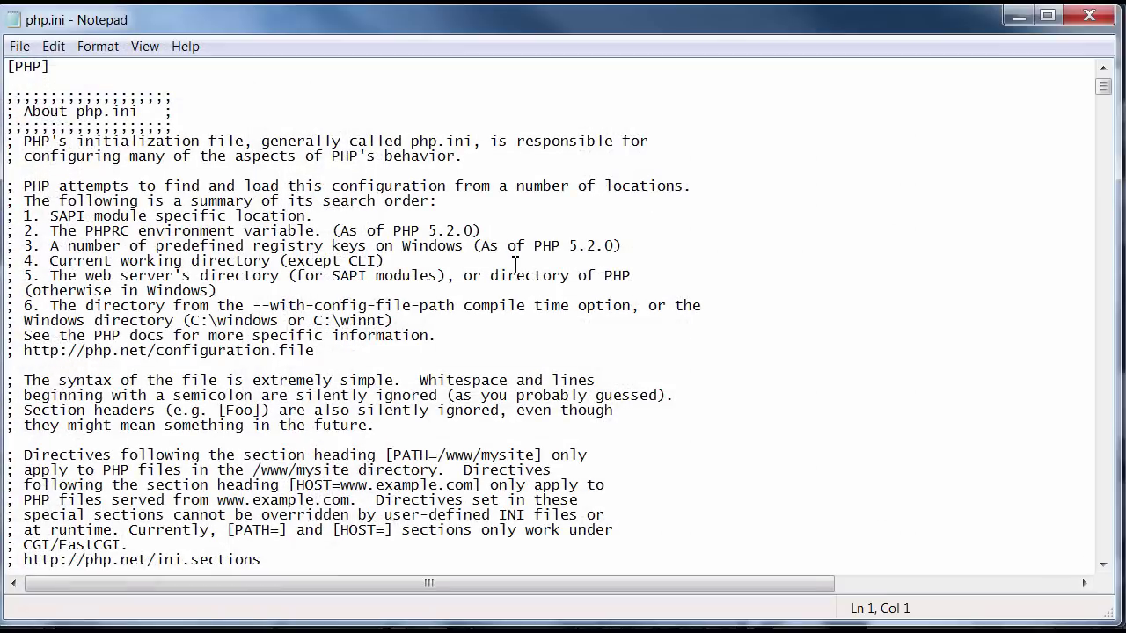
pyautogui.click(508, 156)
pyautogui.click(51, 47)
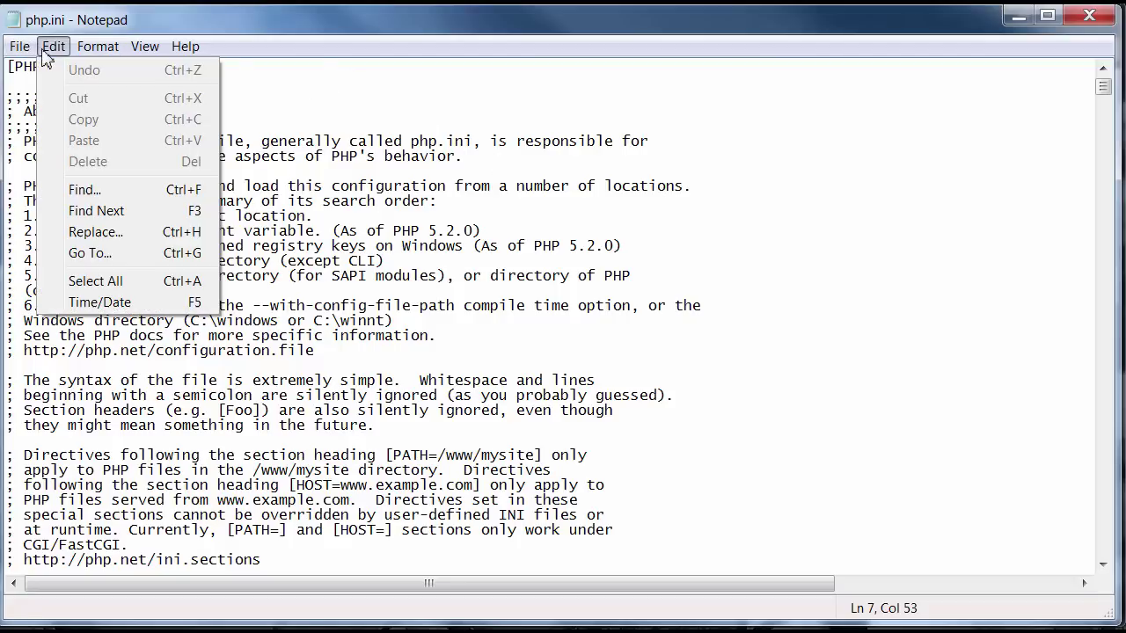
pyautogui.click(118, 194)
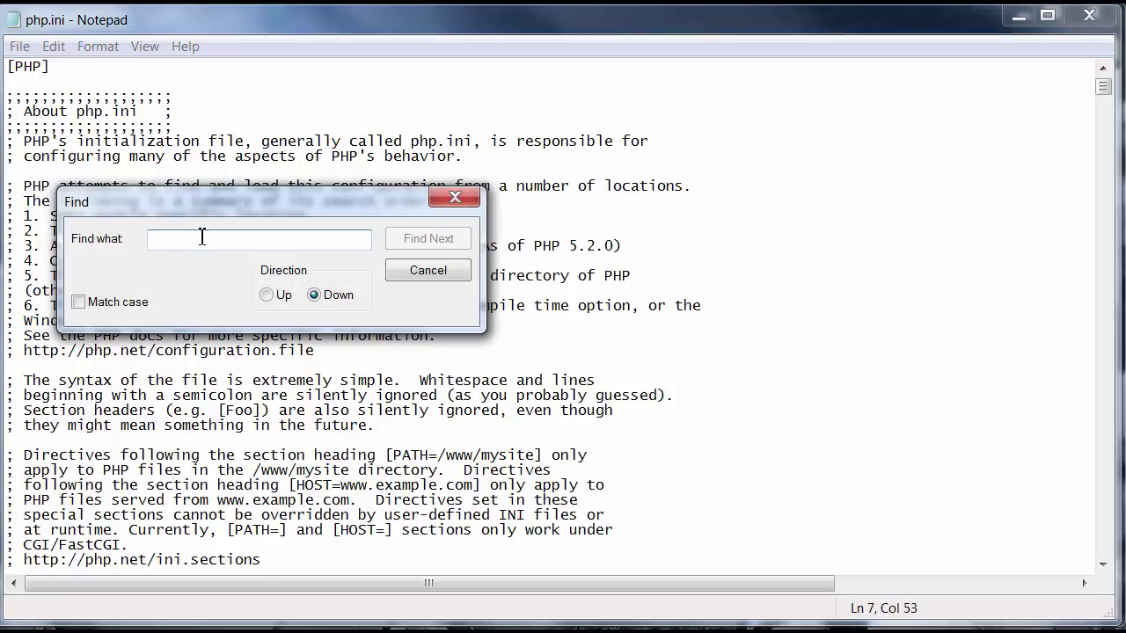
pyautogui.write('ext')
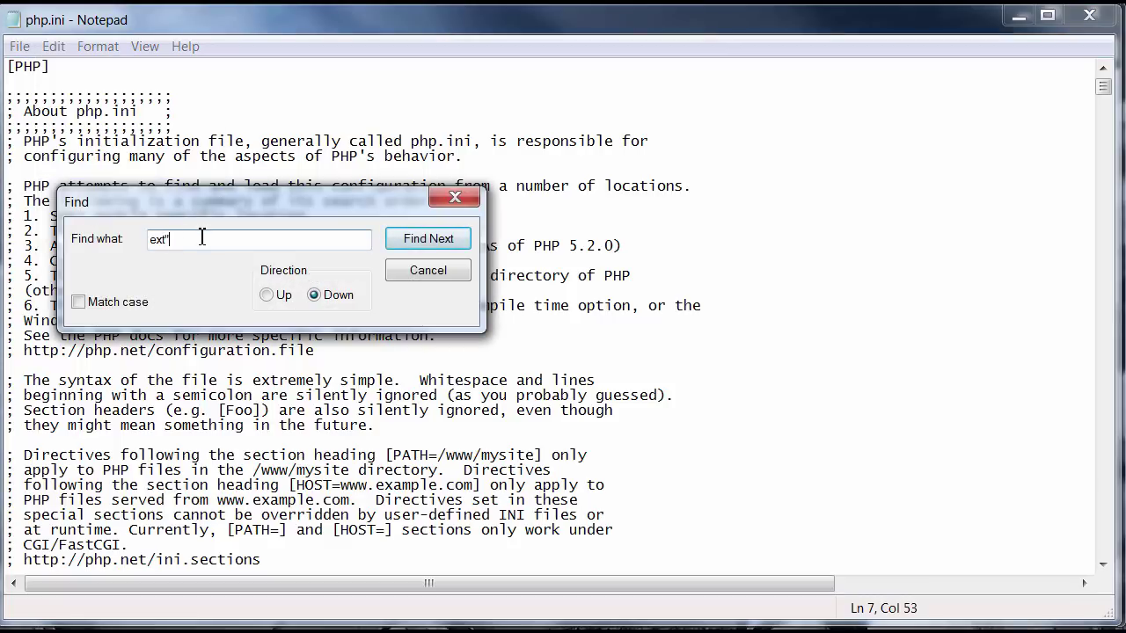
pyautogui.click(453, 243)
pyautogui.click(462, 202)
# Delete the leading semicolon to uncomment the extension_dir = "ext" line.
pyautogui.scroll(-3, 238, 490)
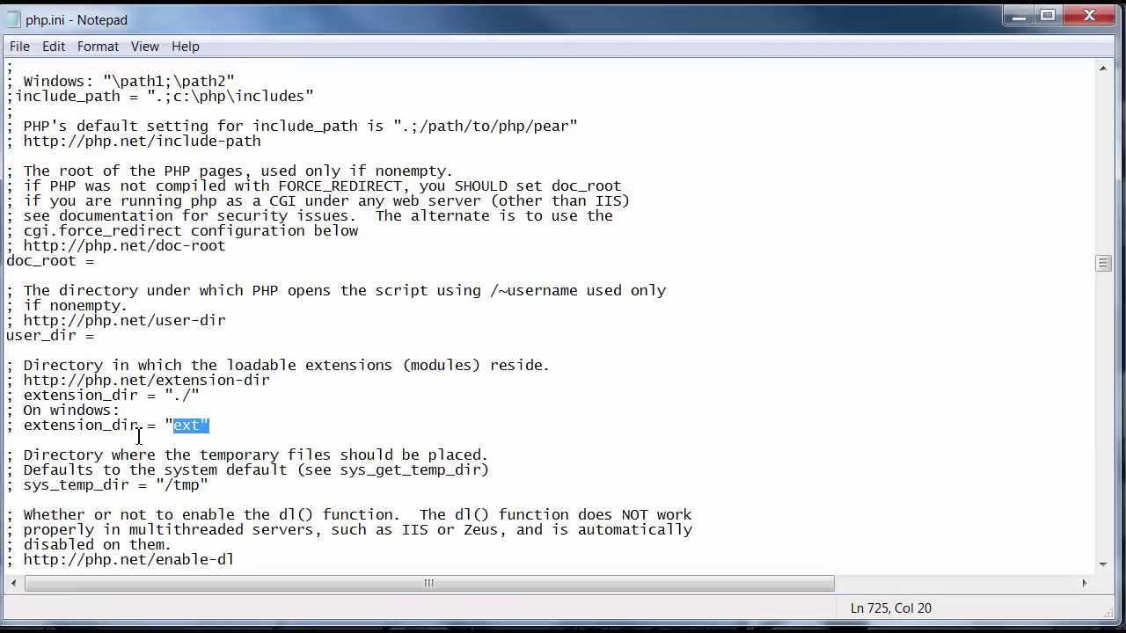
pyautogui.click(105, 431)
pyautogui.click(209, 429)
pyautogui.moveTo(15, 431); pyautogui.dragTo(6, 431)
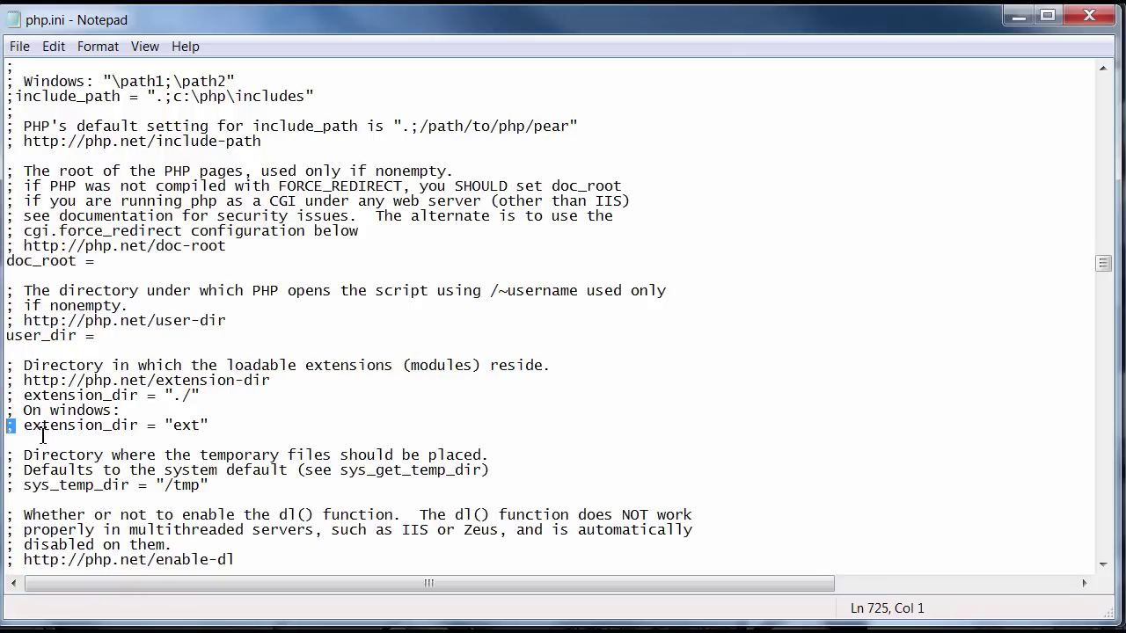
pyautogui.click(230, 430)
pyautogui.hotkey('shift', 'Home')
pyautogui.click(26, 431)
pyautogui.hotkey('shift', 'Home')
pyautogui.press('Delete')
# Highlight the uncommented extension_dir line and its "ext" value for review.
pyautogui.moveTo(198, 431); pyautogui.dragTo(9, 429)
pyautogui.click(209, 438)
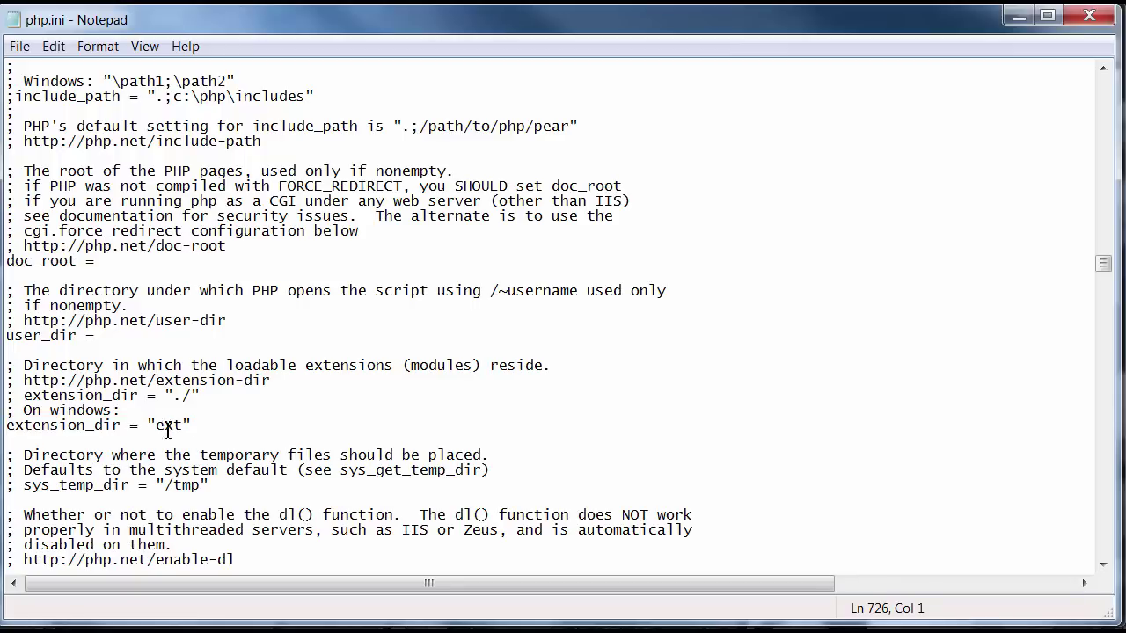
pyautogui.moveTo(156, 427); pyautogui.dragTo(184, 431)
pyautogui.click(157, 429)
pyautogui.moveTo(186, 426); pyautogui.dragTo(157, 428)
pyautogui.click(176, 428)
pyautogui.moveTo(277, 425); pyautogui.dragTo(12, 432)
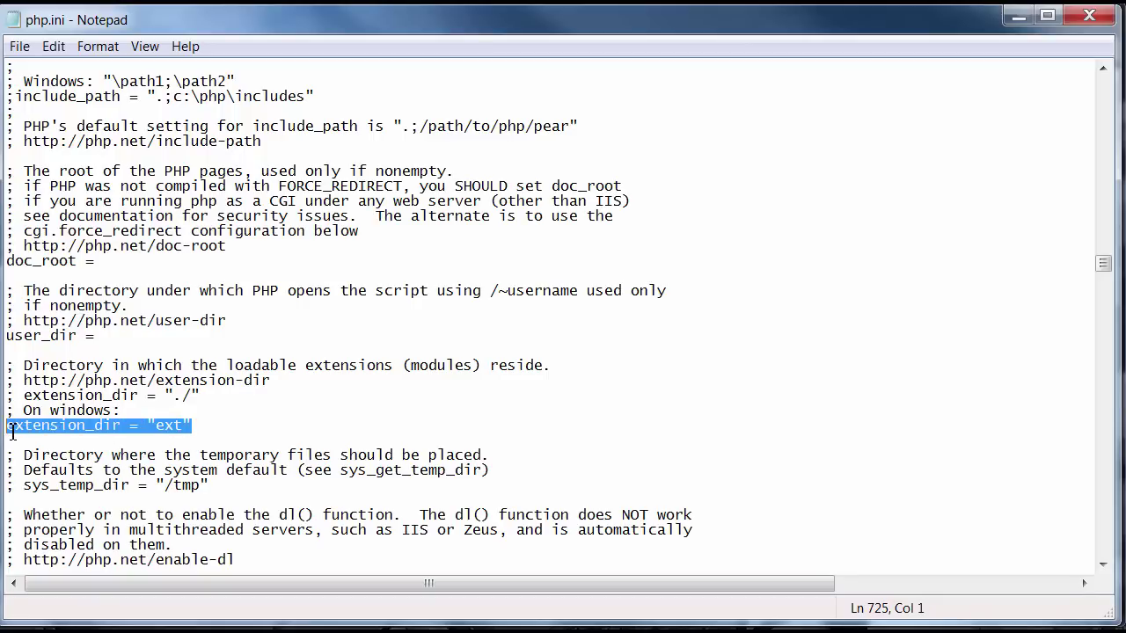
pyautogui.click(269, 428)
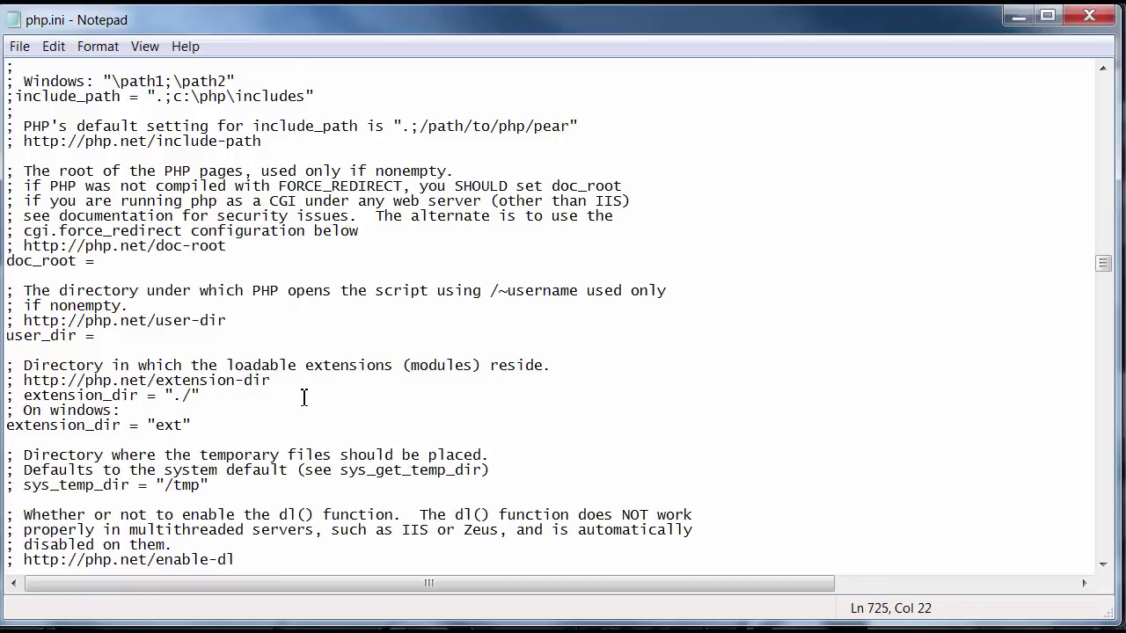
pyautogui.scroll(-2, 317, 396)
# Find the extension=php_curl.dll line and remove its semicolon to enable curl.
pyautogui.click(53, 45)
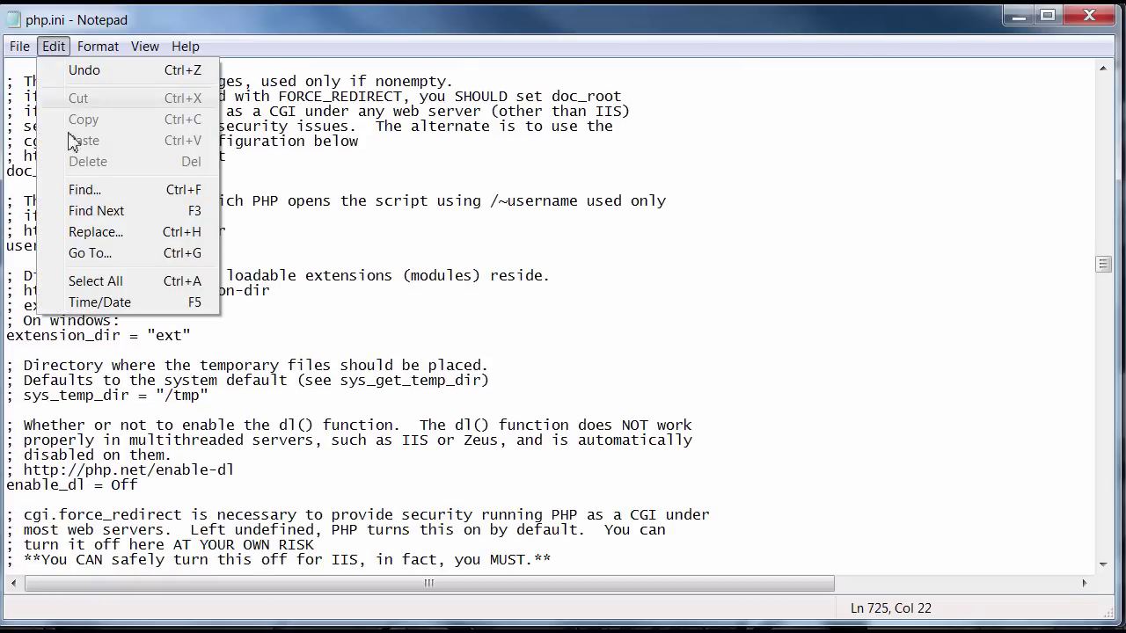
pyautogui.click(88, 190)
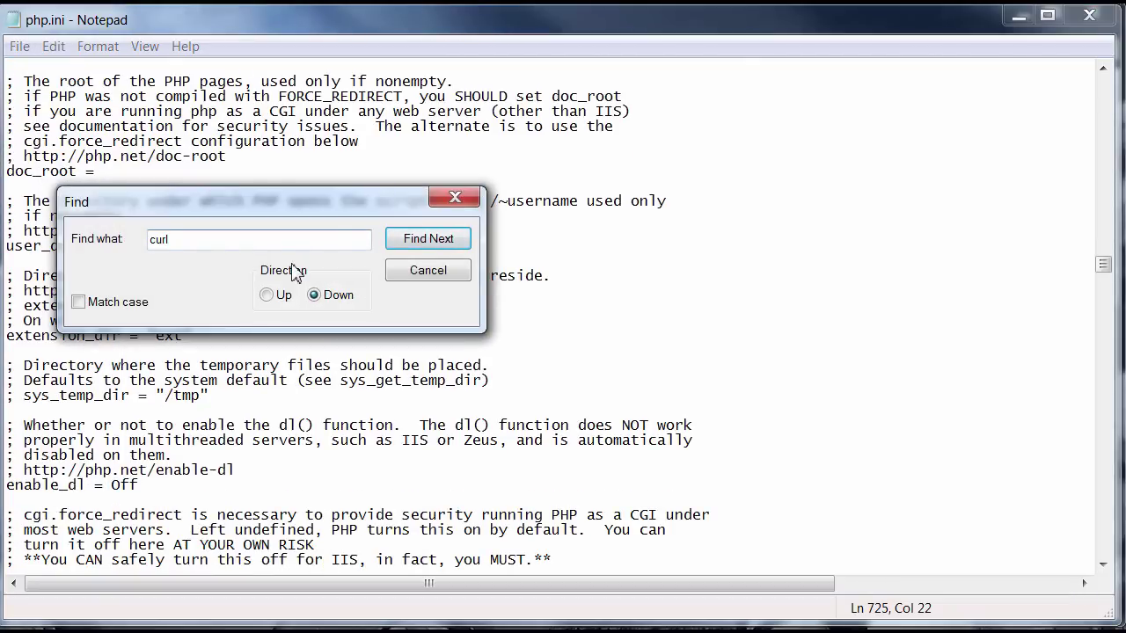
pyautogui.click(396, 239)
pyautogui.click(455, 197)
pyautogui.scroll(-1, 282, 413)
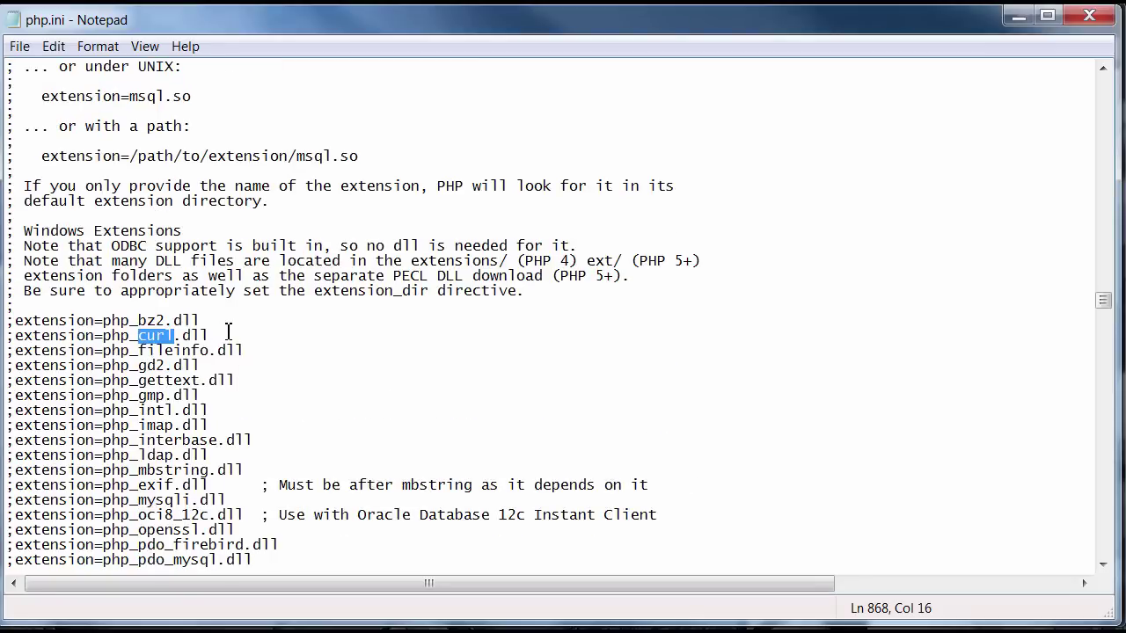
pyautogui.moveTo(228, 330); pyautogui.dragTo(7, 335)
pyautogui.click(16, 337)
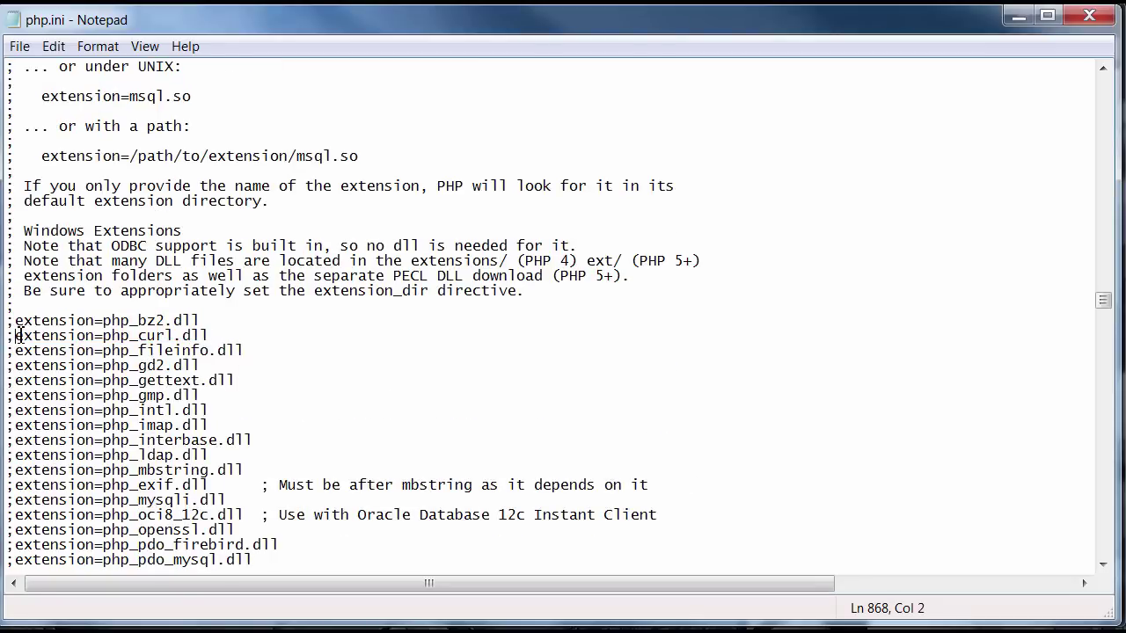
pyautogui.press('BackSpace')
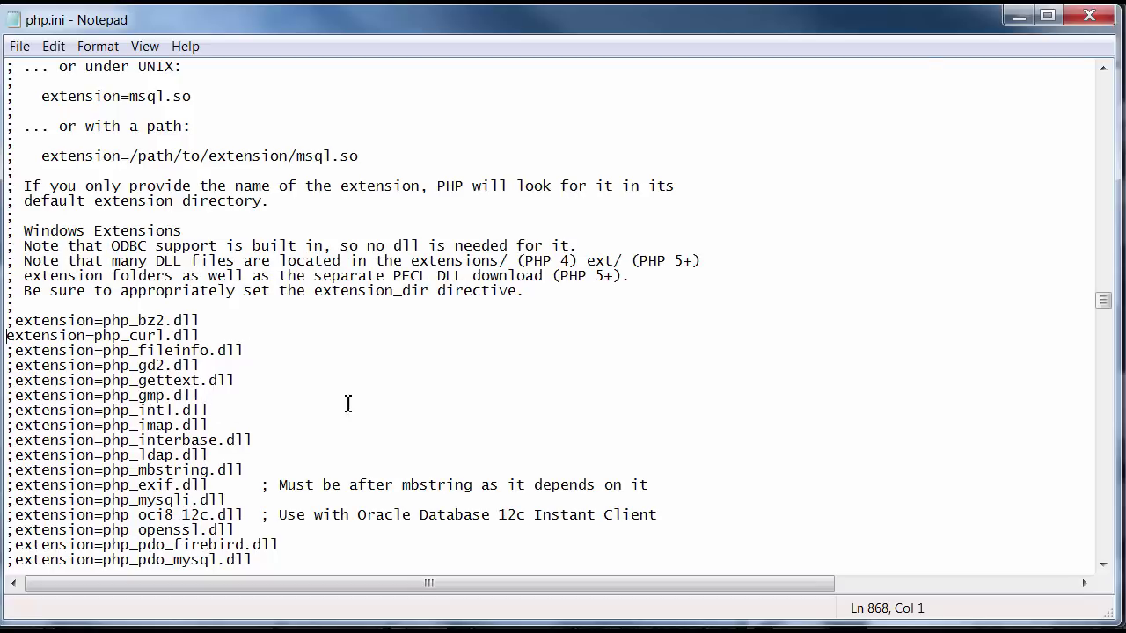
# Save php.ini and close Notepad.
pyautogui.click(20, 46)
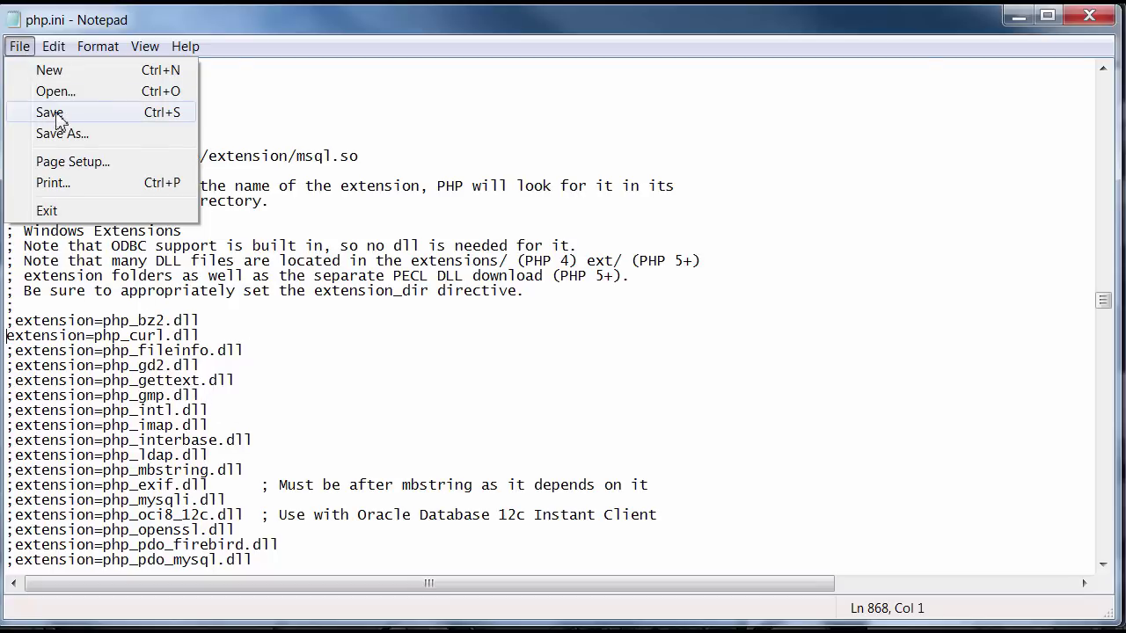
pyautogui.click(44, 111)
pyautogui.click(1089, 18)
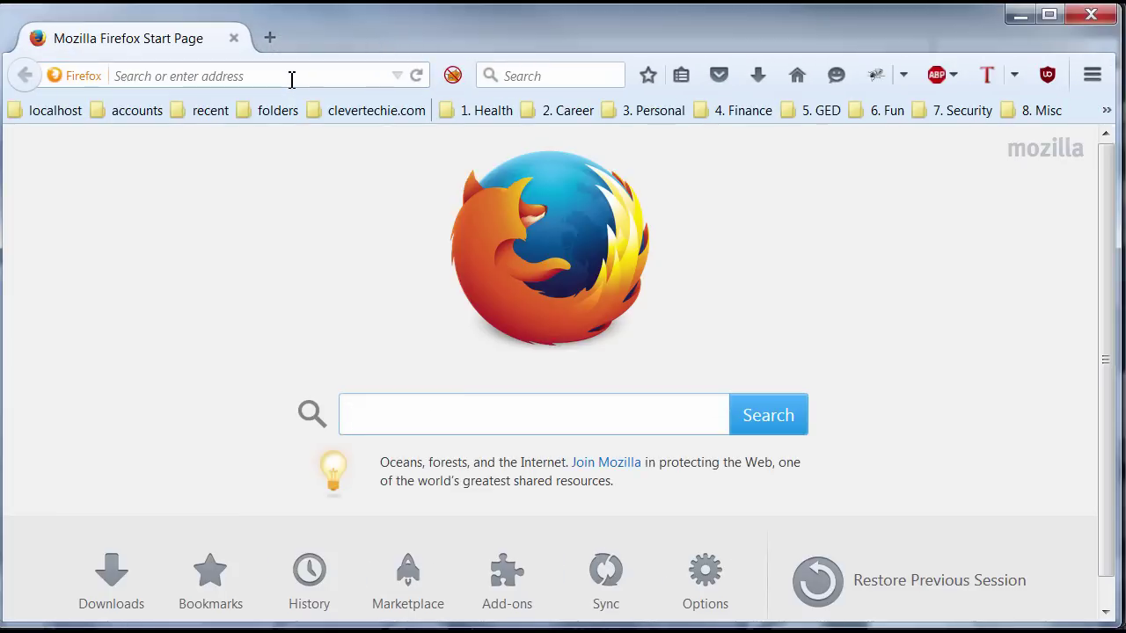
# Load the localhost/info.php phpinfo page in Firefox.
pyautogui.write('loc')
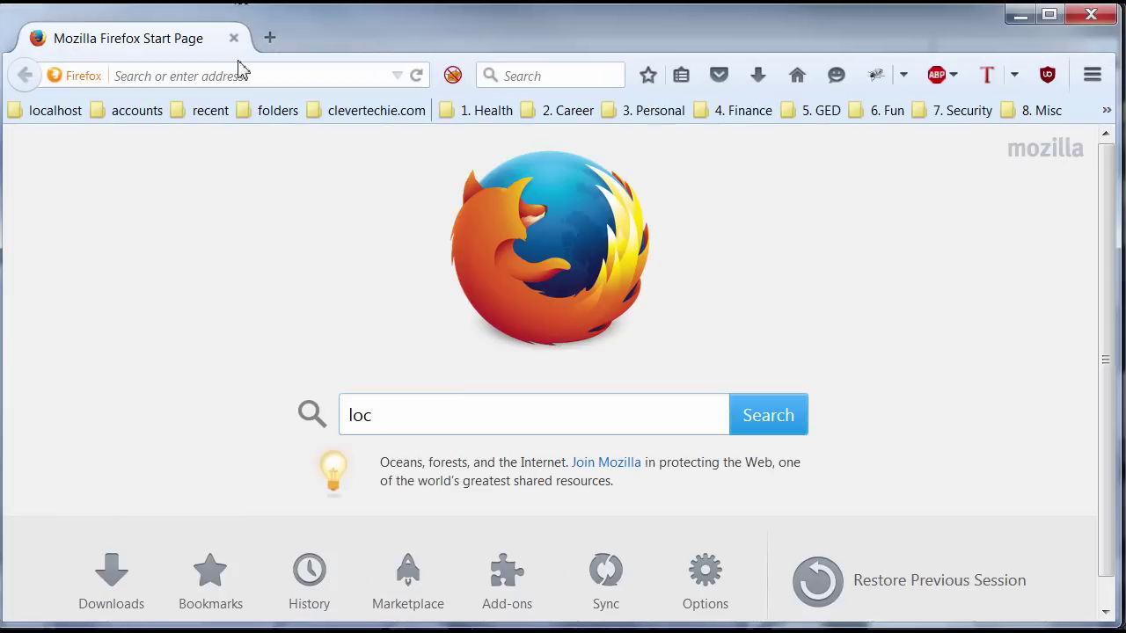
pyautogui.click(243, 75)
pyautogui.write('localhost/')
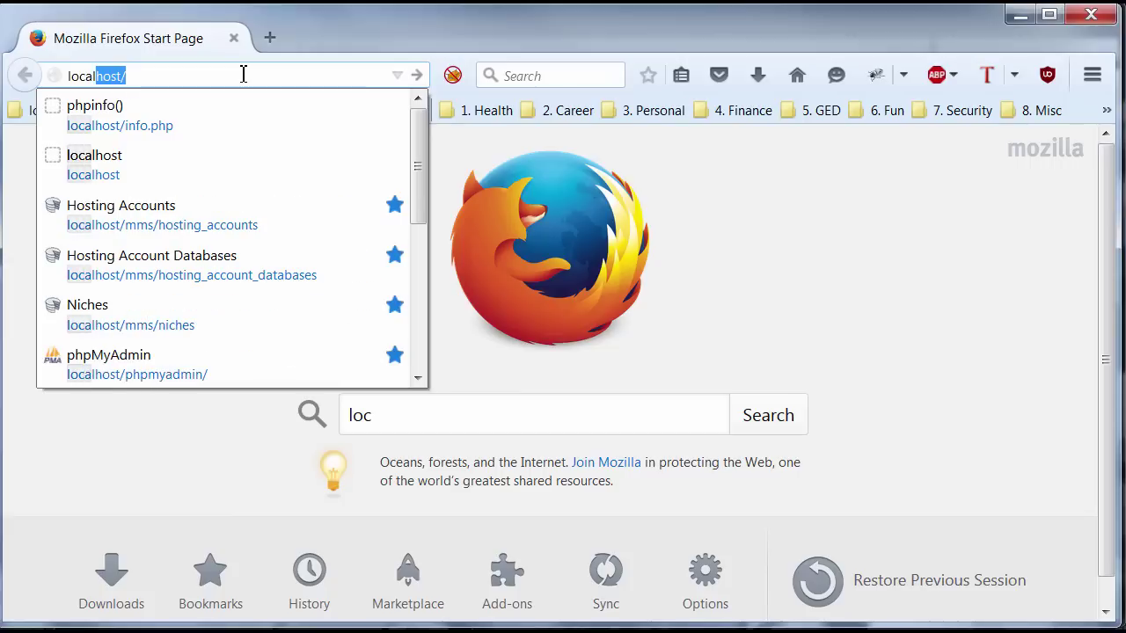
pyautogui.write('info.php')
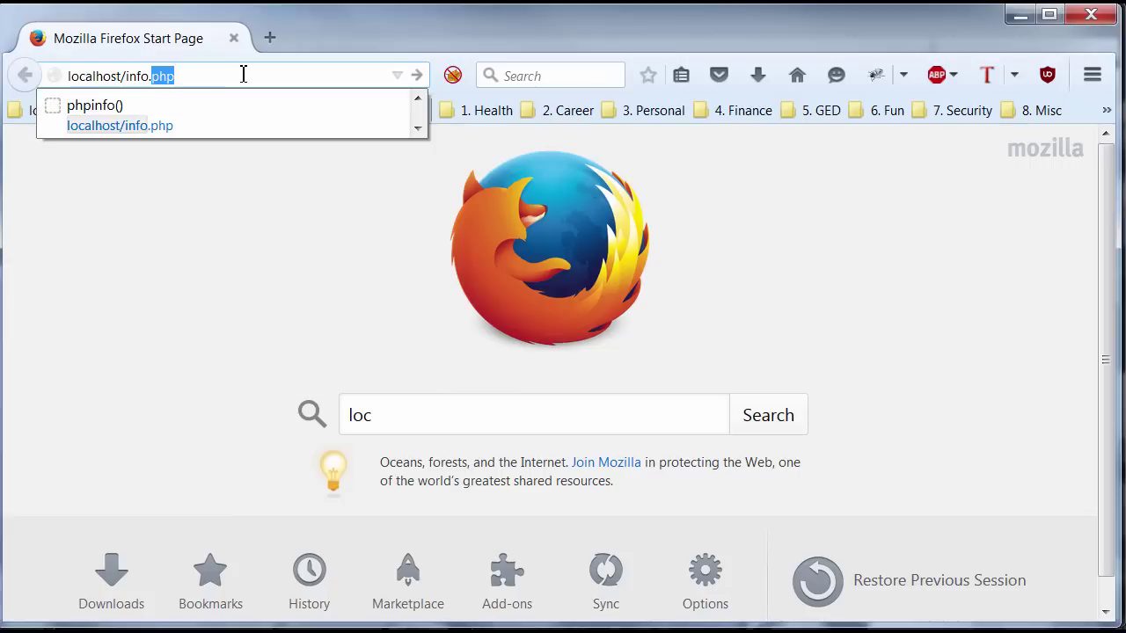
pyautogui.press('Return')
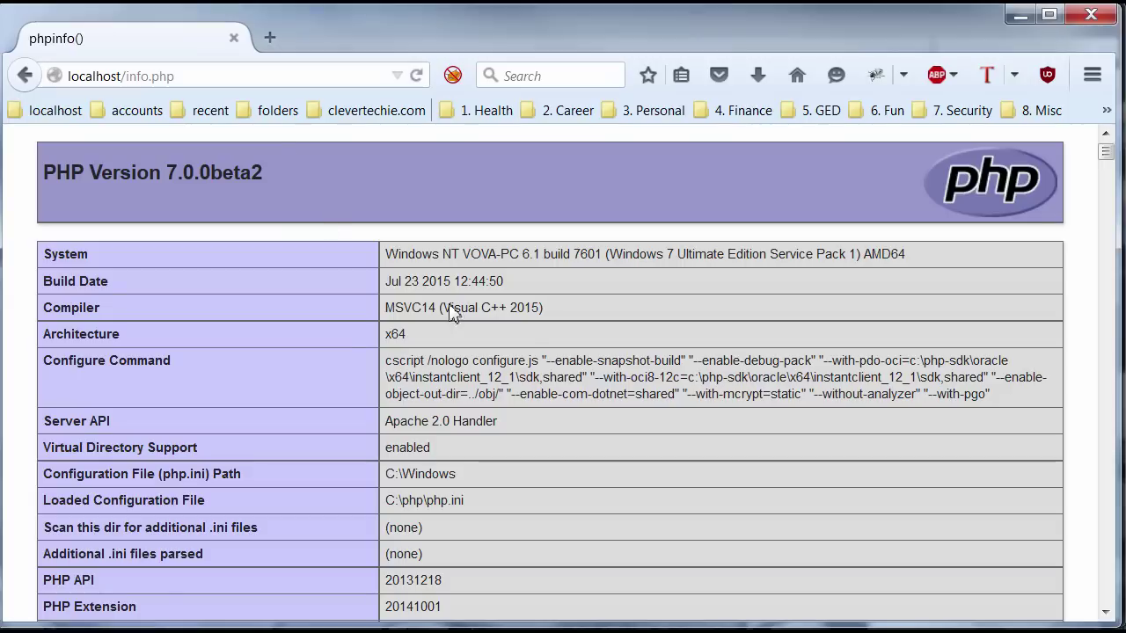
# Search the page for 'curl', confirm only the cURL Module Authors entry matches, then return to the top.
pyautogui.hotkey('ctrl', 'f')
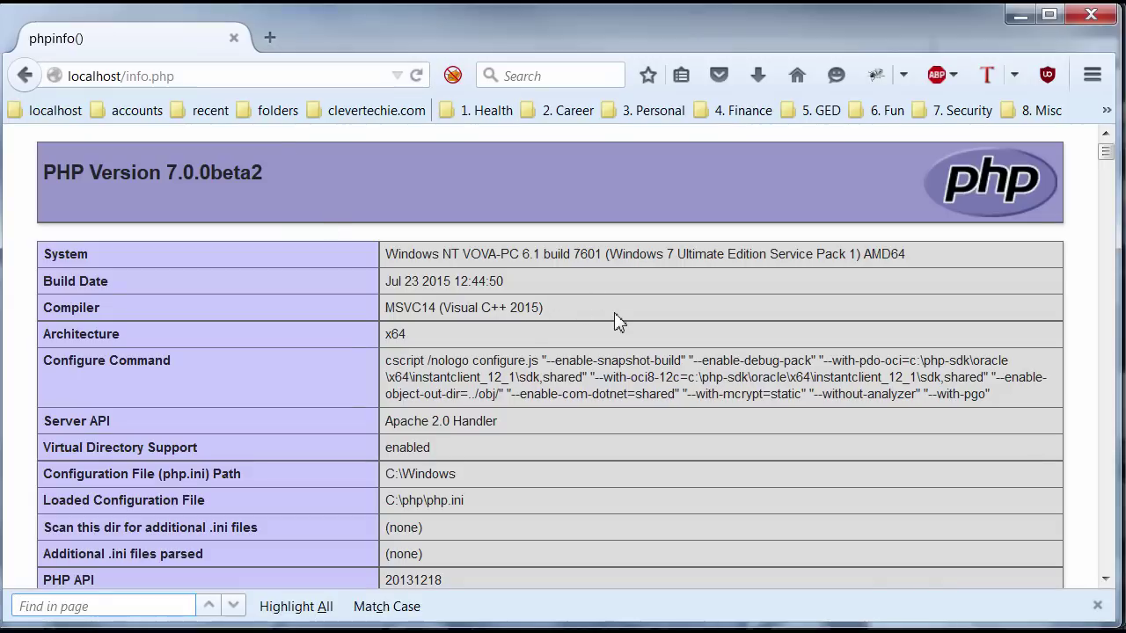
pyautogui.write('curl')
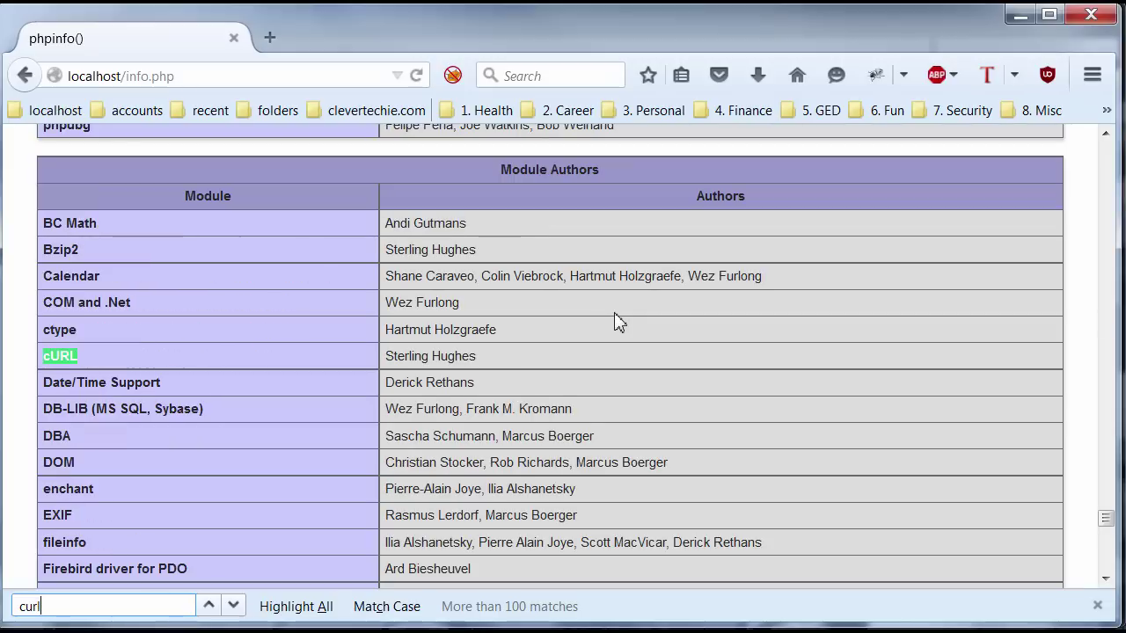
pyautogui.moveTo(51, 356); pyautogui.dragTo(447, 364)
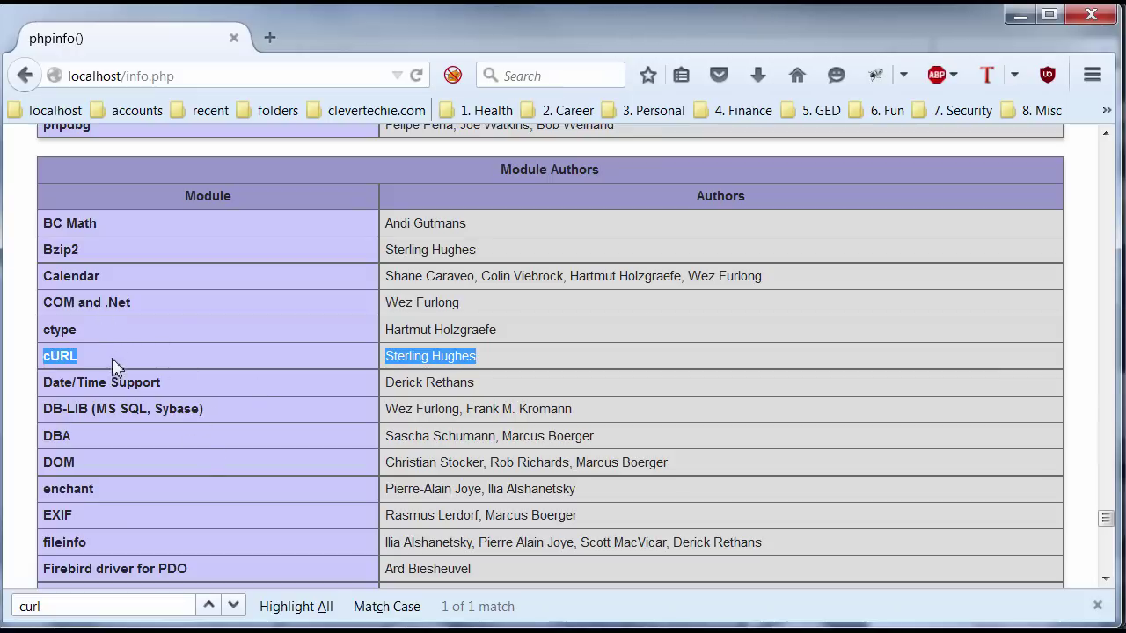
pyautogui.click(234, 606)
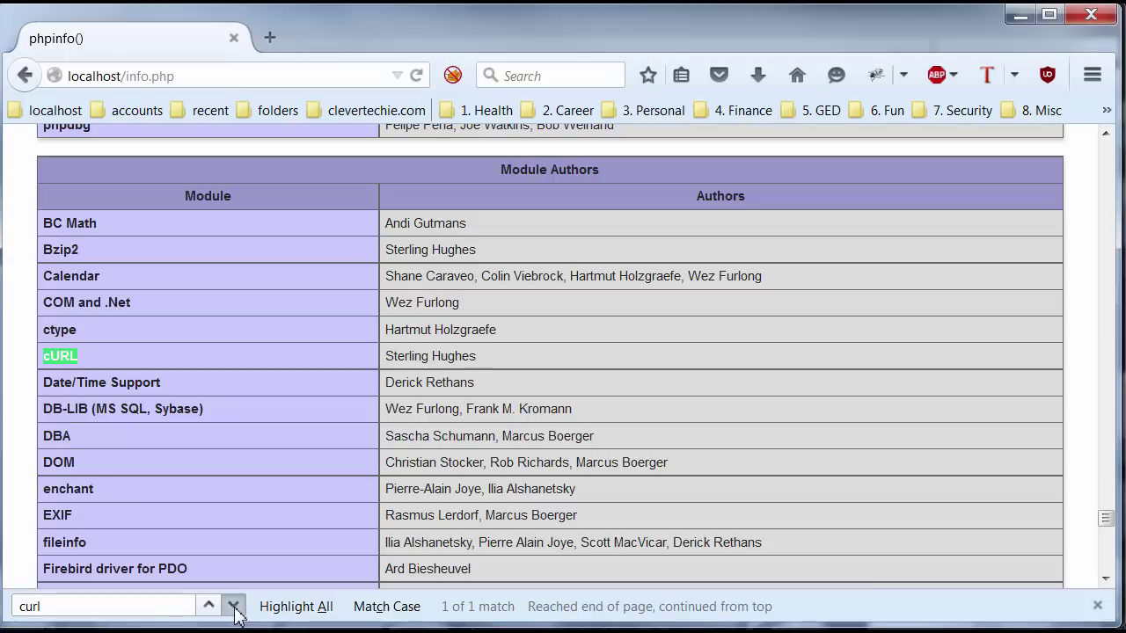
pyautogui.scroll(-4, 885, 428)
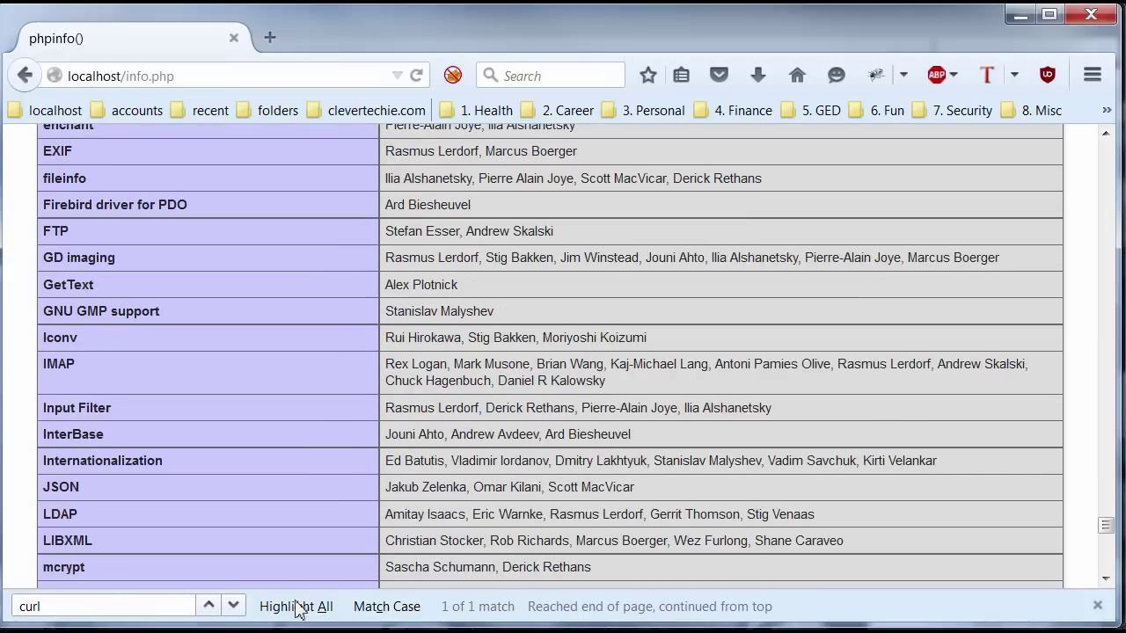
pyautogui.click(234, 606)
pyautogui.click(209, 607)
pyautogui.click(234, 606)
pyautogui.click(841, 440)
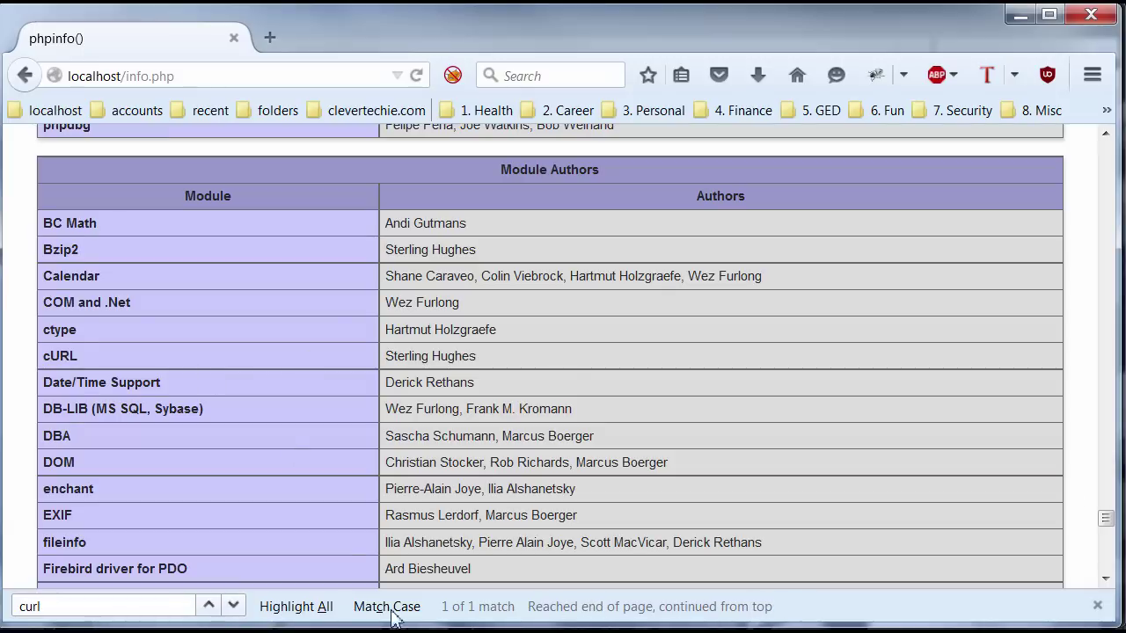
pyautogui.click(1097, 606)
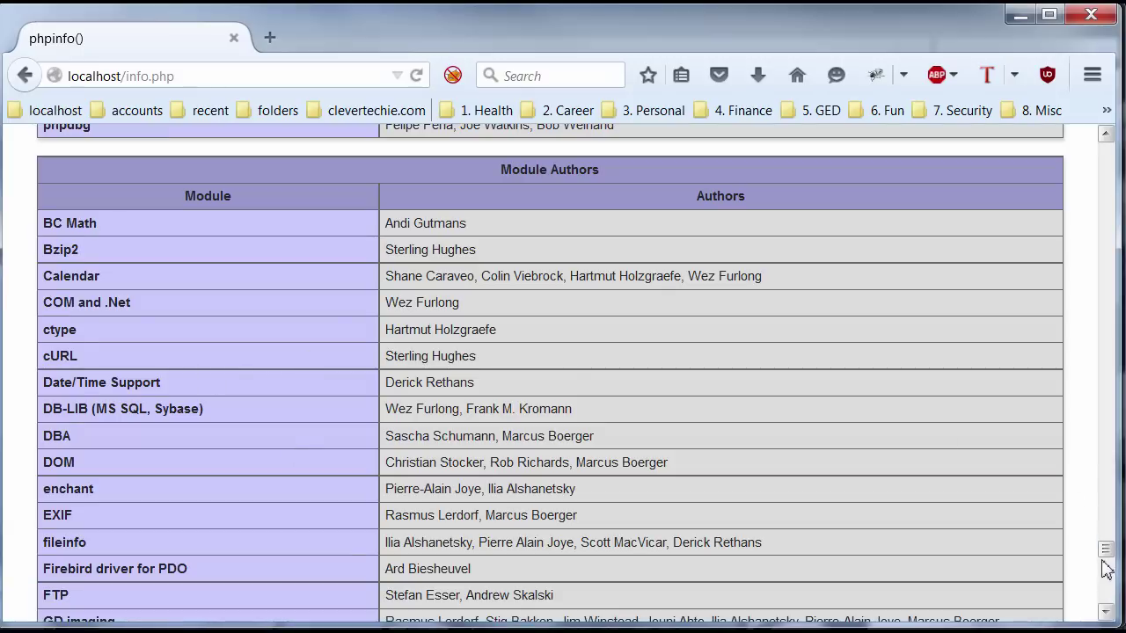
pyautogui.press('Home')
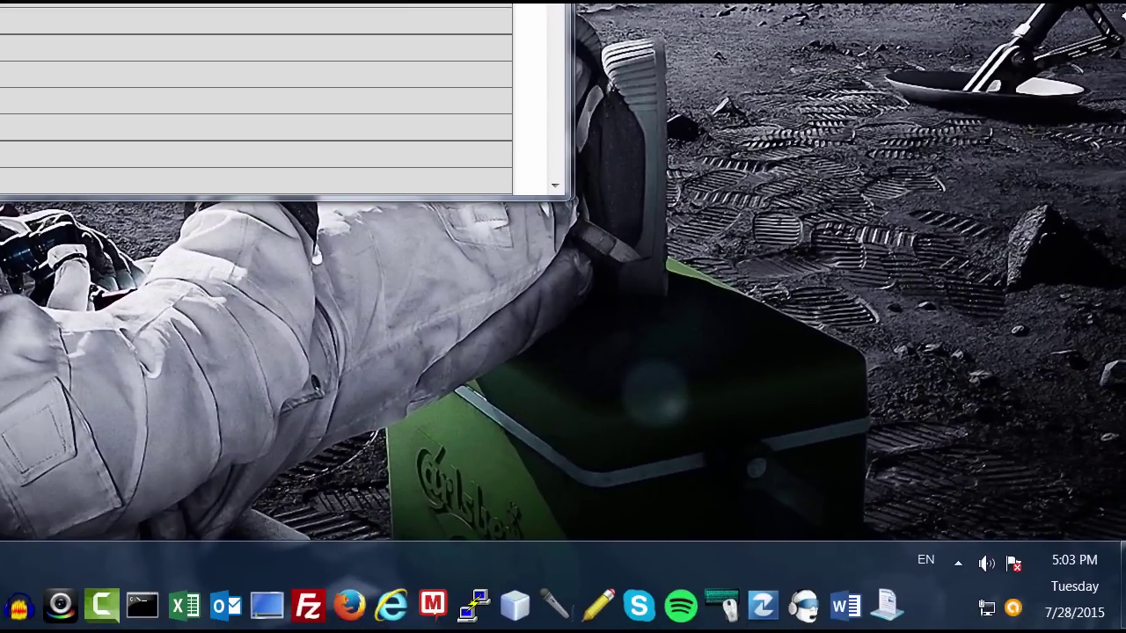
# Restart the Apache2.2 service from the Apache Service Monitor tray icon.
pyautogui.click(958, 563)
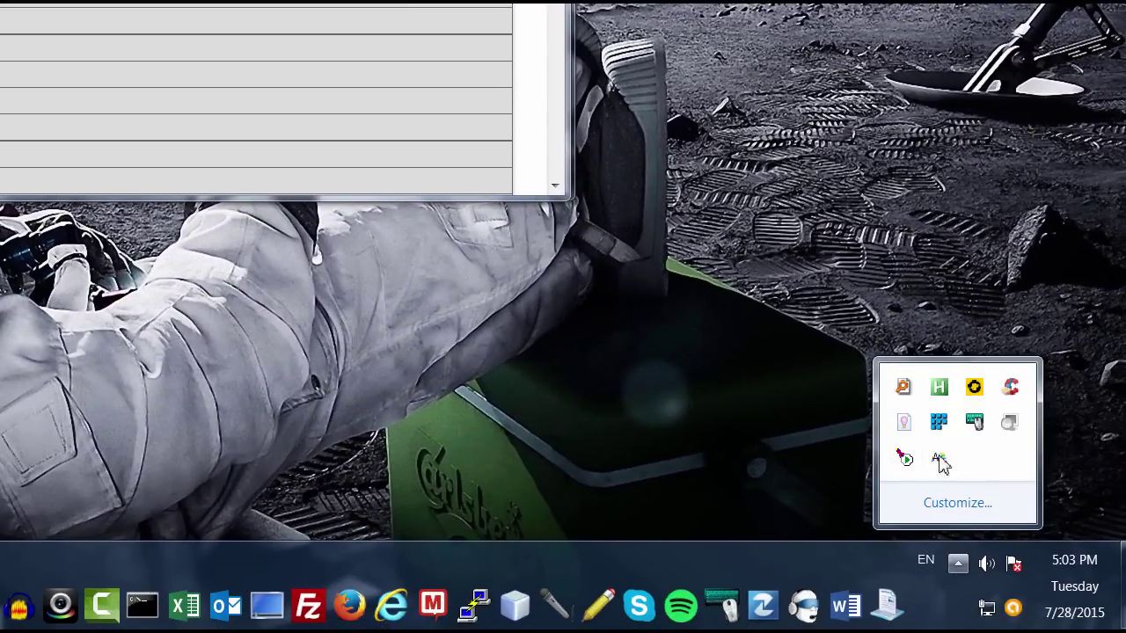
pyautogui.rightClick(903, 459)
pyautogui.click(904, 461)
pyautogui.moveTo(955, 471)
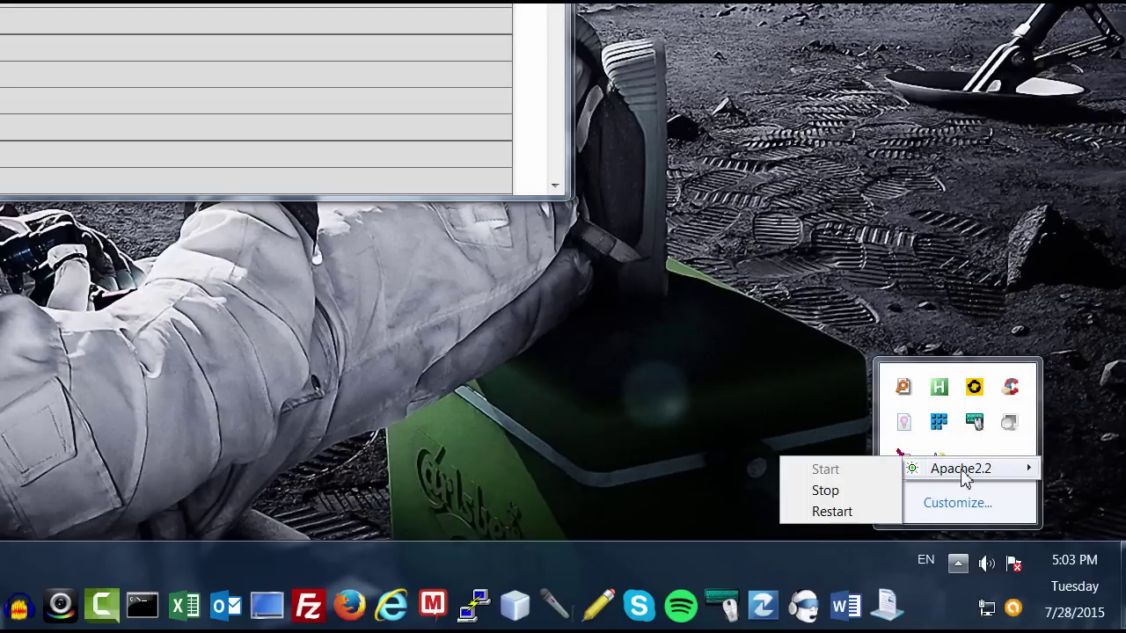
pyautogui.click(832, 512)
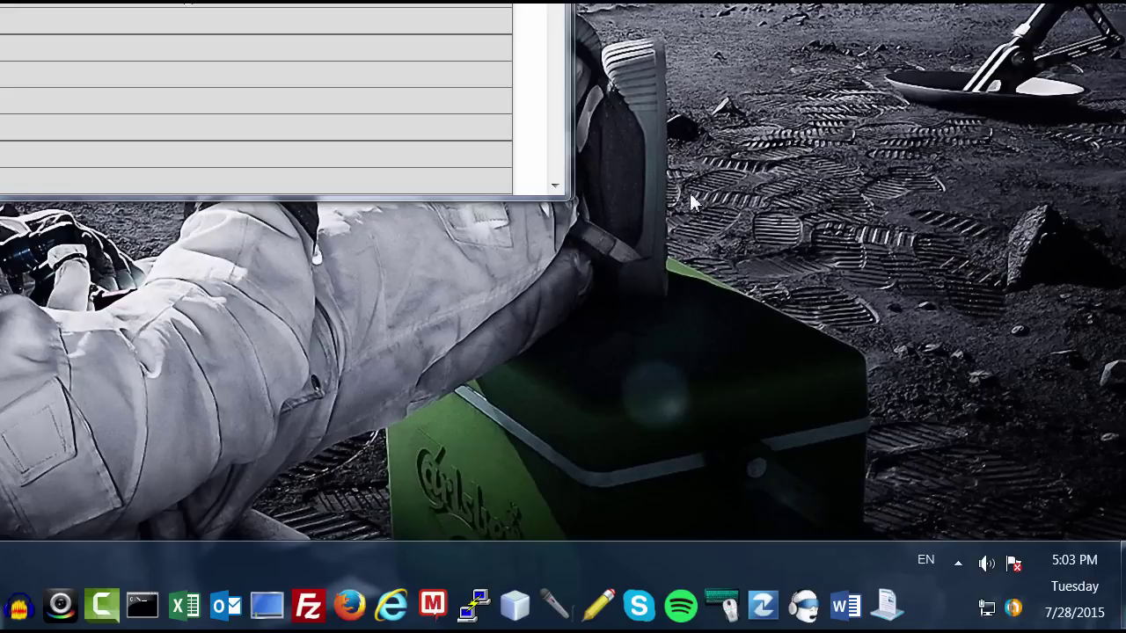
pyautogui.click(958, 564)
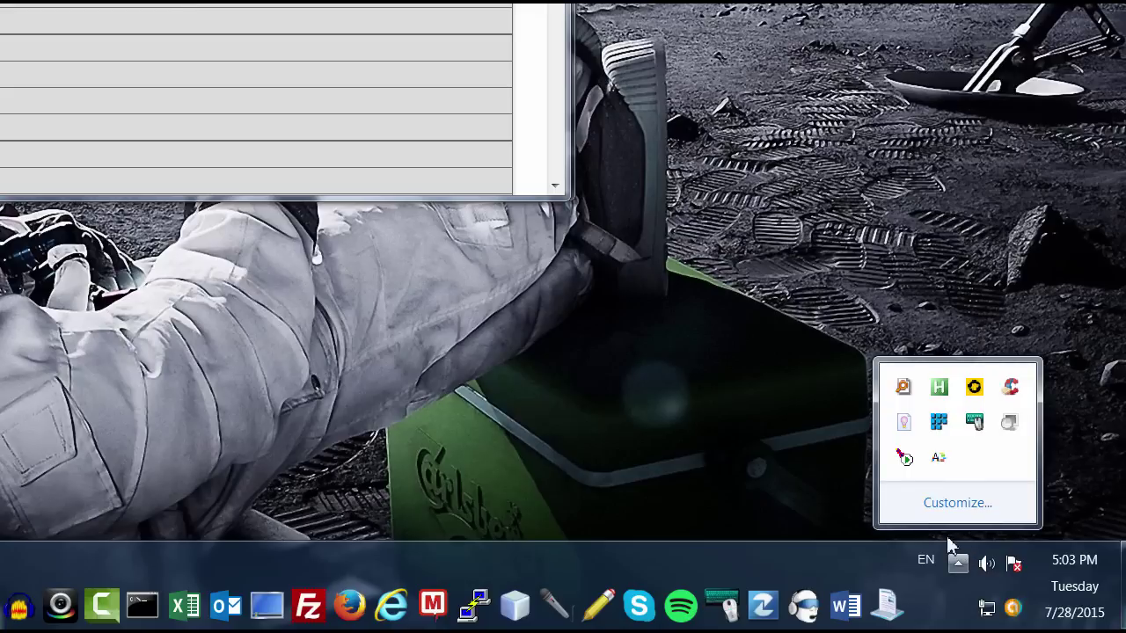
pyautogui.click(772, 382)
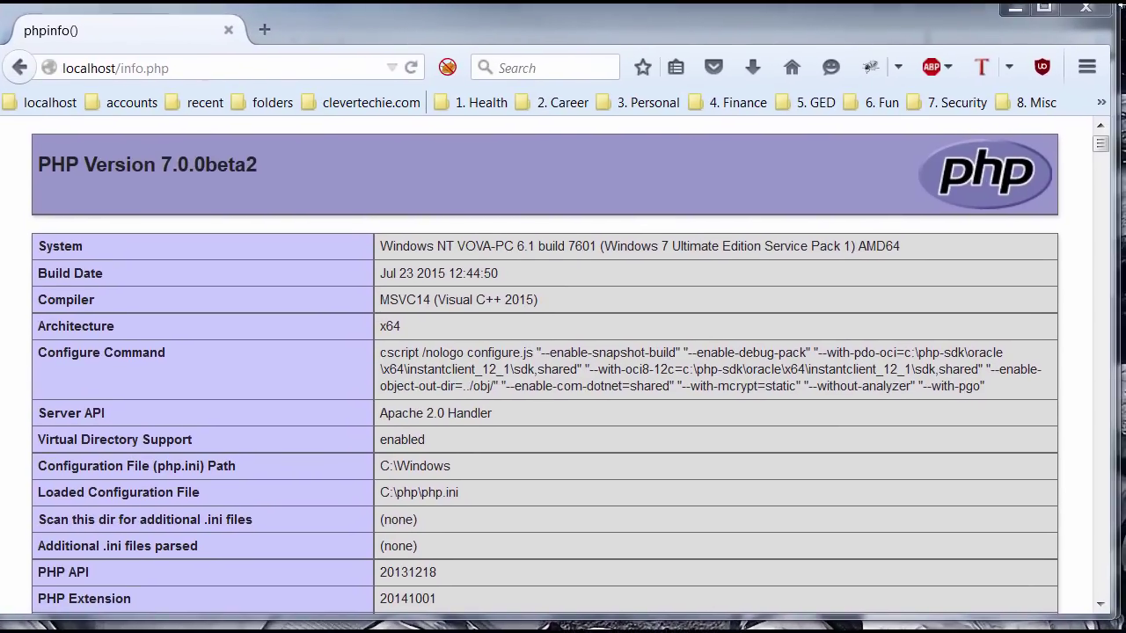
# Reload the phpinfo page and search for 'curl' to reach the curl section.
pyautogui.click(412, 71)
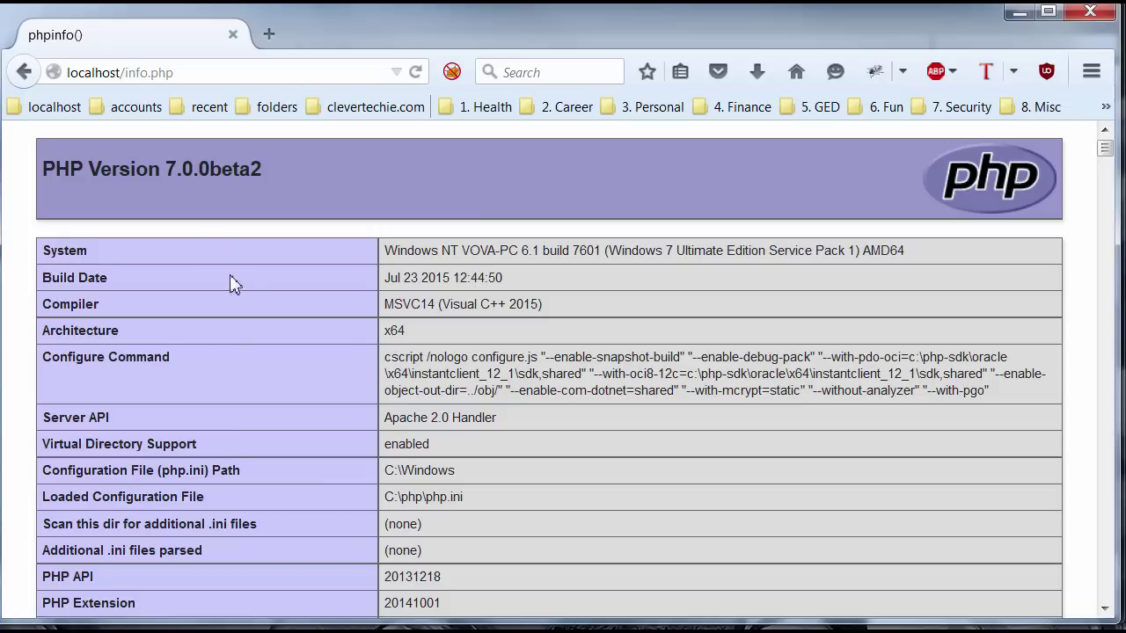
pyautogui.click(415, 71)
pyautogui.hotkey('ctrl', 'f')
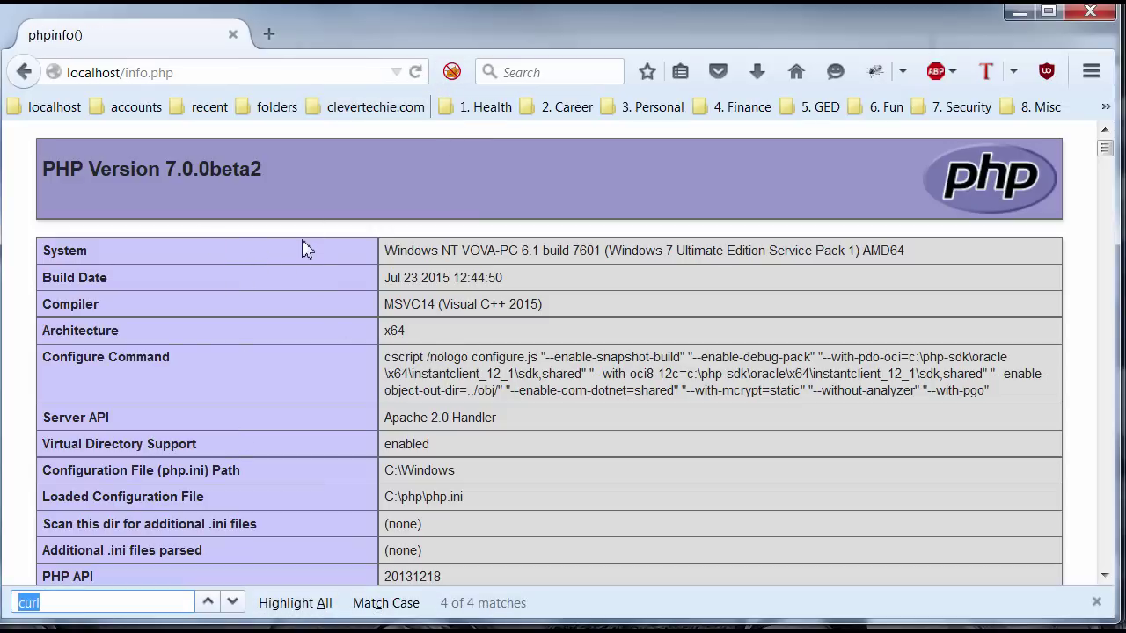
pyautogui.click(236, 606)
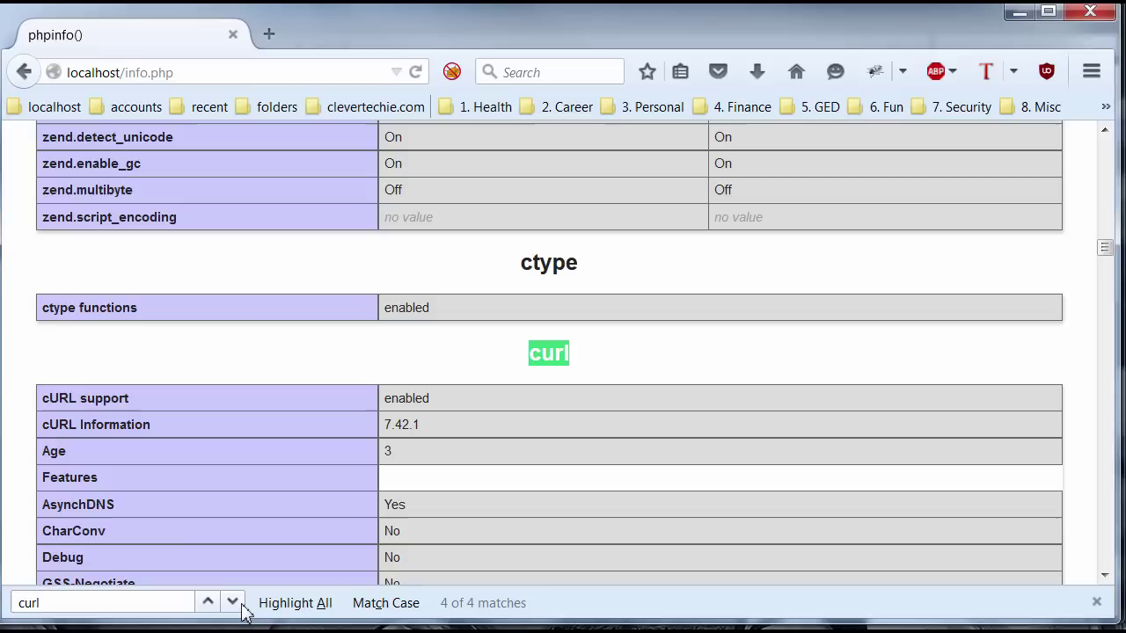
pyautogui.scroll(-3, 598, 295)
pyautogui.scroll(2, 591, 276)
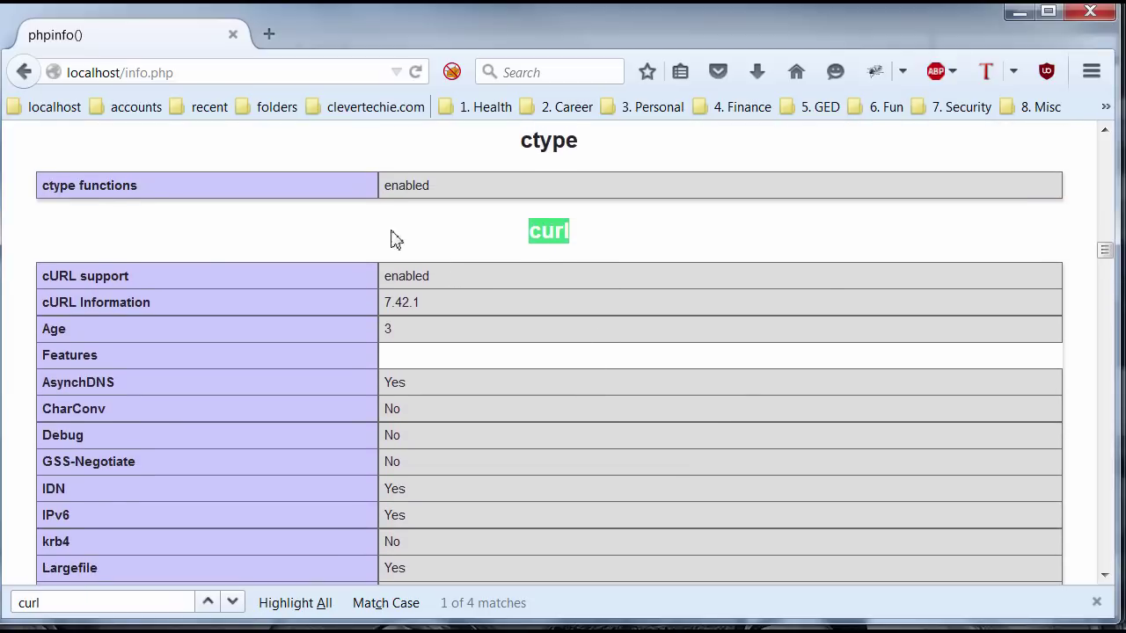
# Inspect the curl section heading, showing cURL support enabled with version 7.42.1.
pyautogui.click(564, 255)
pyautogui.moveTo(527, 235); pyautogui.dragTo(591, 238)
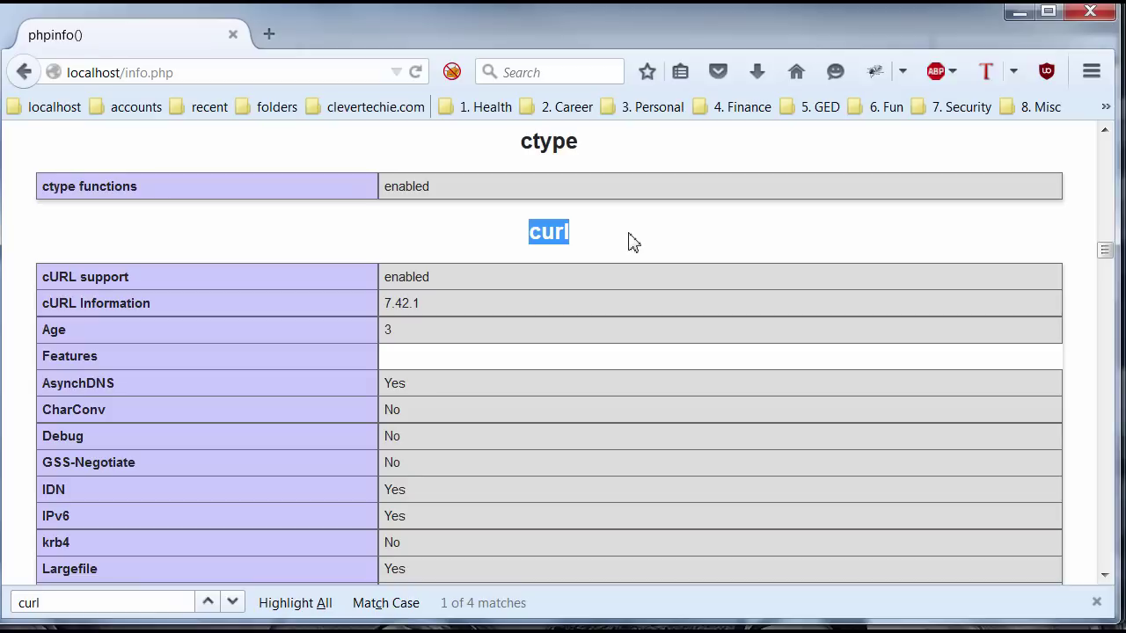
pyautogui.click(441, 244)
pyautogui.moveTo(598, 238); pyautogui.dragTo(521, 242)
pyautogui.click(704, 239)
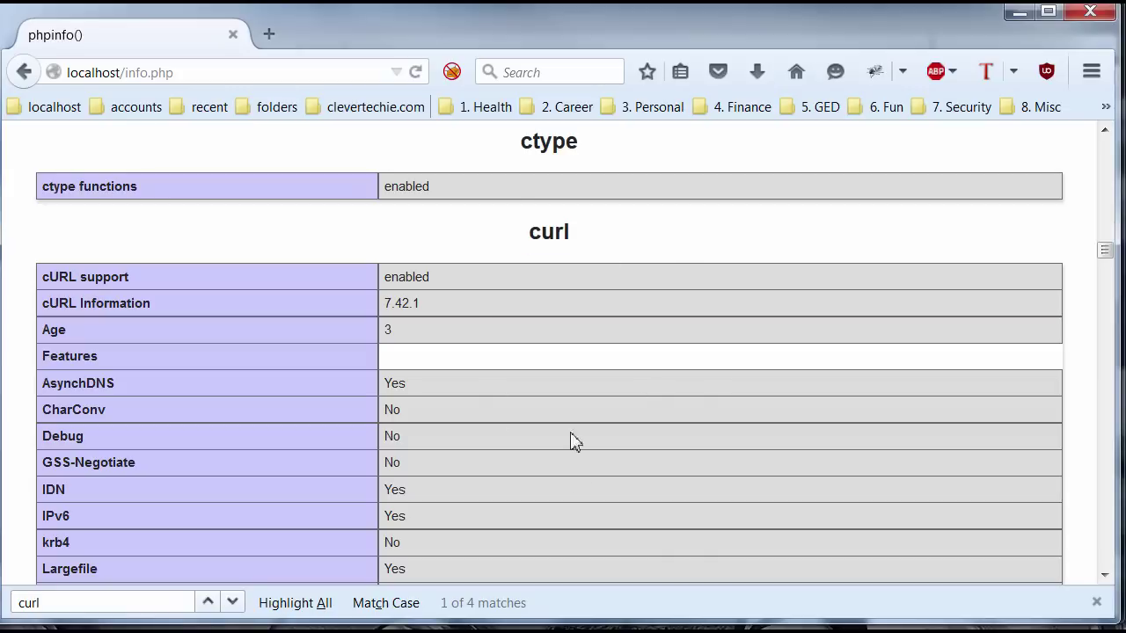
pyautogui.doubleClick(523, 241)
pyautogui.click(530, 249)
pyautogui.scroll(-1, 772, 332)
pyautogui.scroll(-8, 773, 332)
pyautogui.scroll(5, 779, 329)
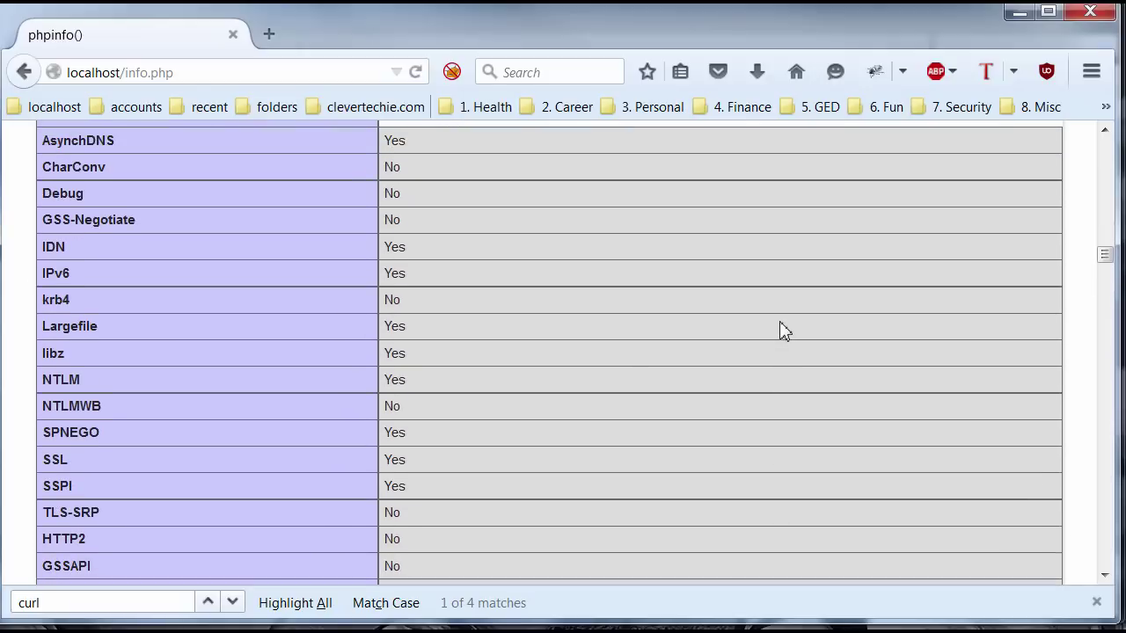
pyautogui.scroll(4, 777, 329)
pyautogui.scroll(-1, 772, 332)
pyautogui.scroll(1, 773, 332)
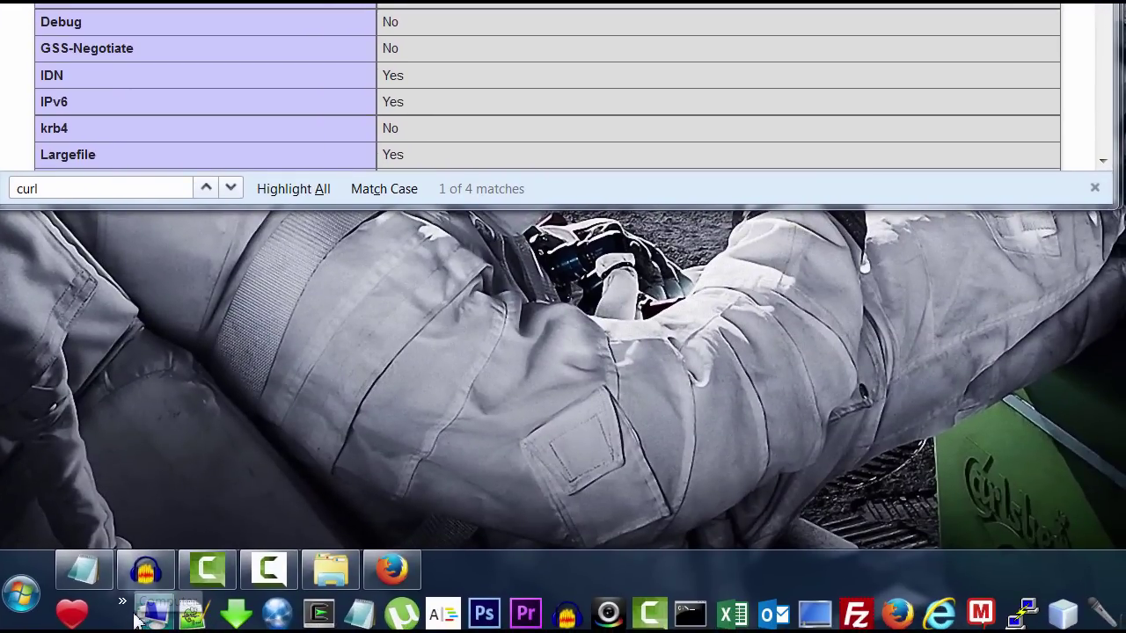
pyautogui.click(134, 619)
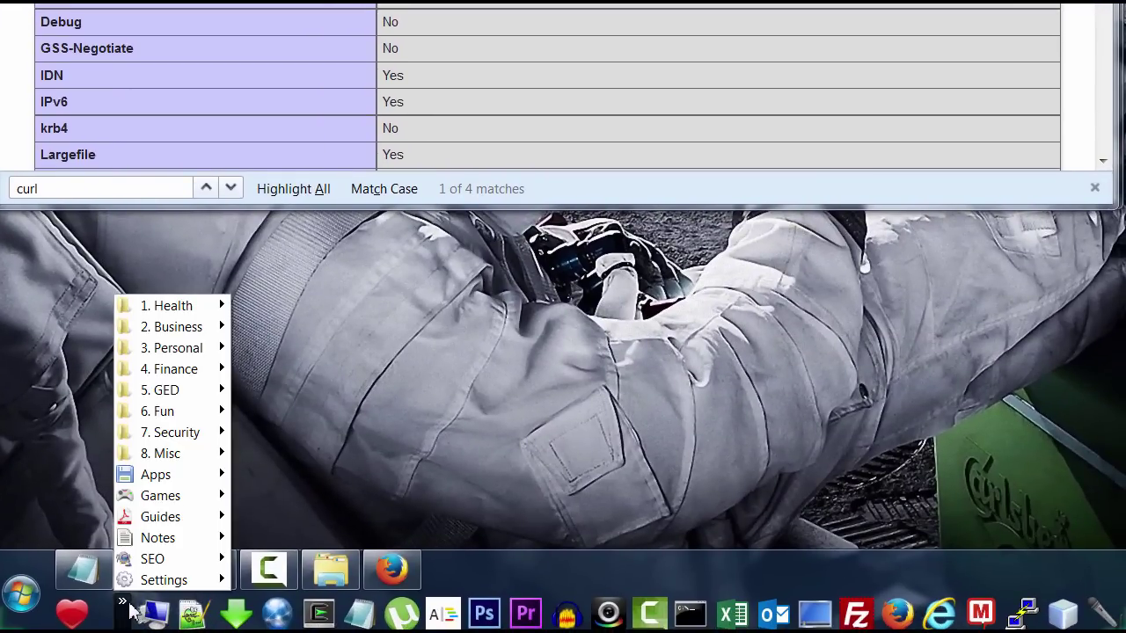
pyautogui.moveTo(164, 580)
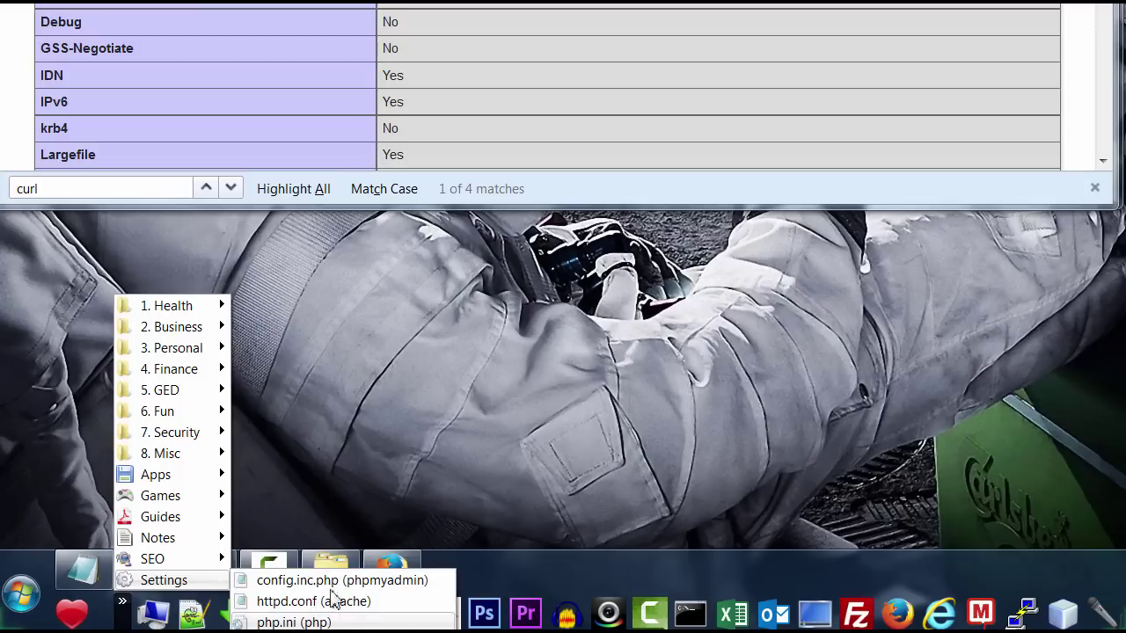
pyautogui.click(485, 332)
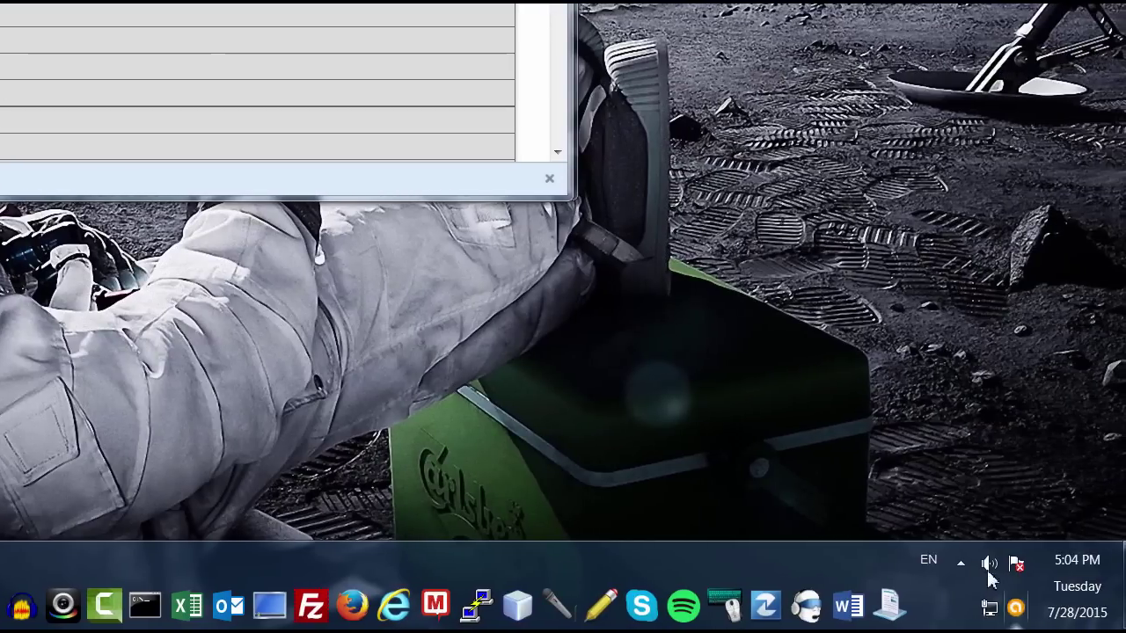
# Restart the Apache2.2 service again via the Apache Service Monitor tray menu.
pyautogui.click(961, 564)
pyautogui.rightClick(908, 457)
pyautogui.click(909, 458)
pyautogui.moveTo(915, 468)
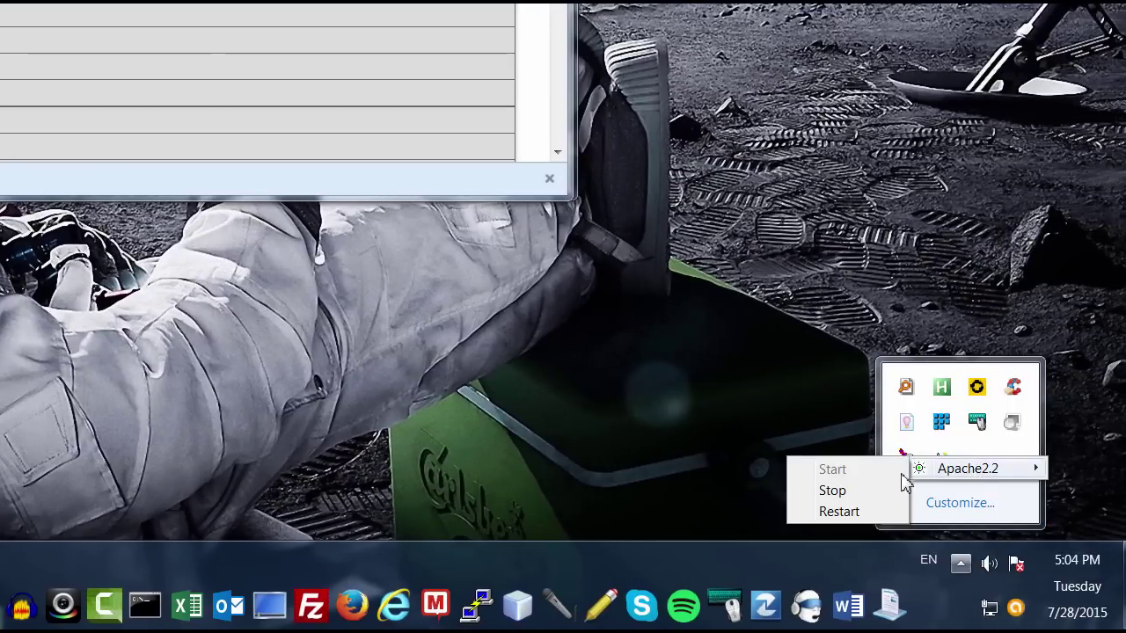
pyautogui.click(855, 515)
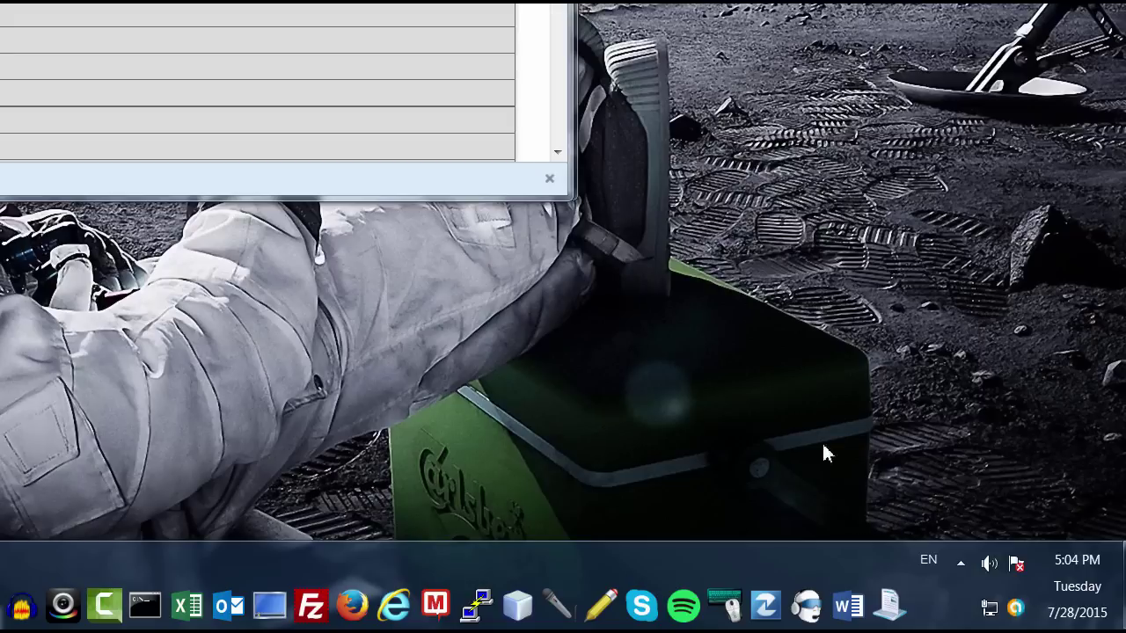
pyautogui.click(959, 567)
pyautogui.click(958, 570)
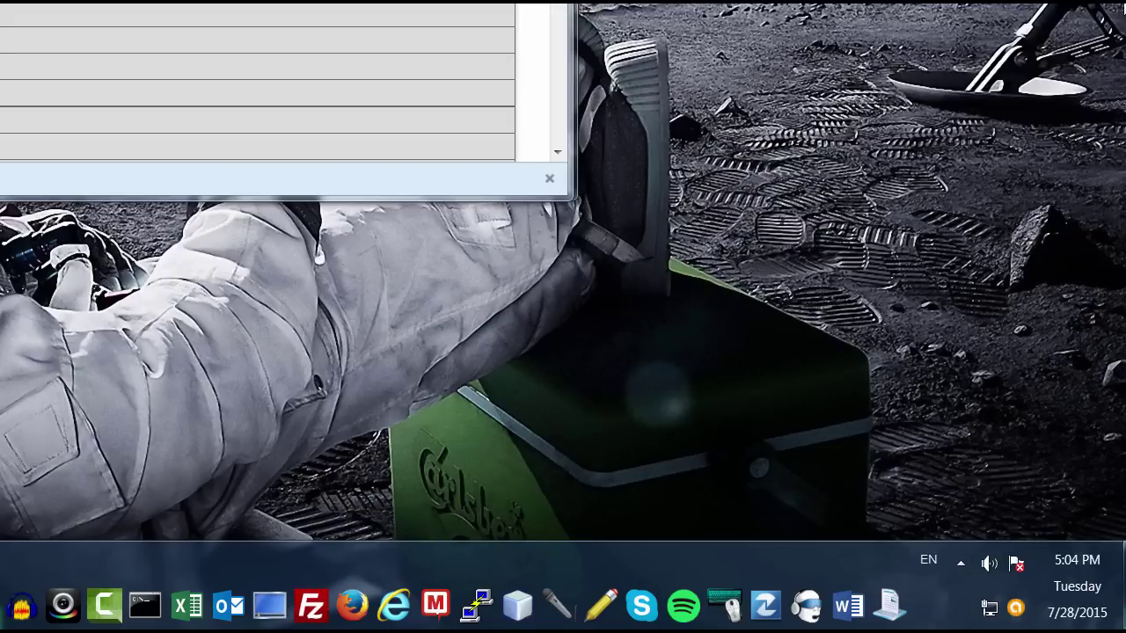